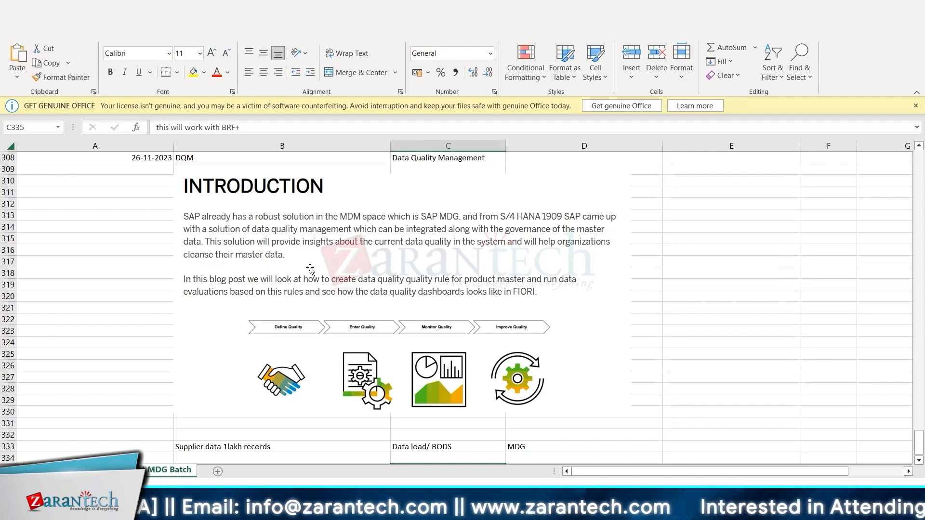
# Switch to SAP, open General Table Display and load the fields of table BUT000.
pyautogui.moveTo(610, 512)
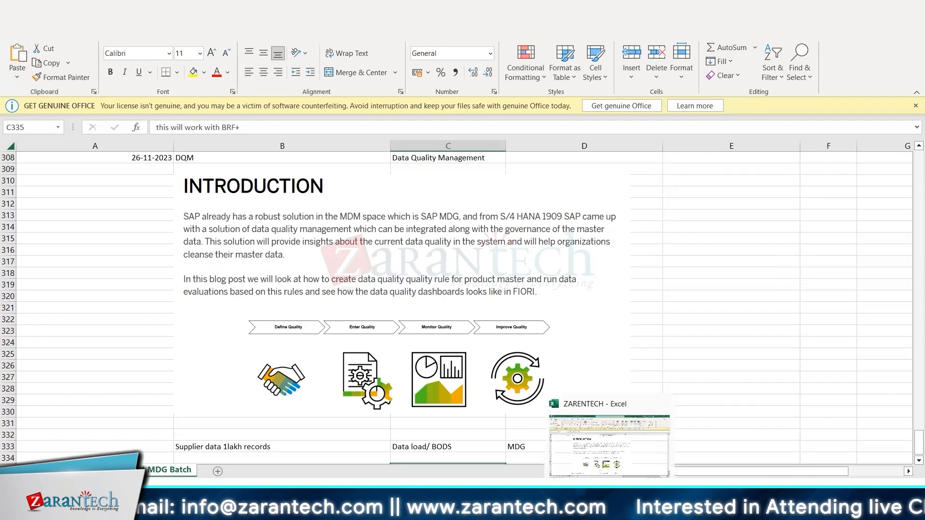
pyautogui.click(584, 444)
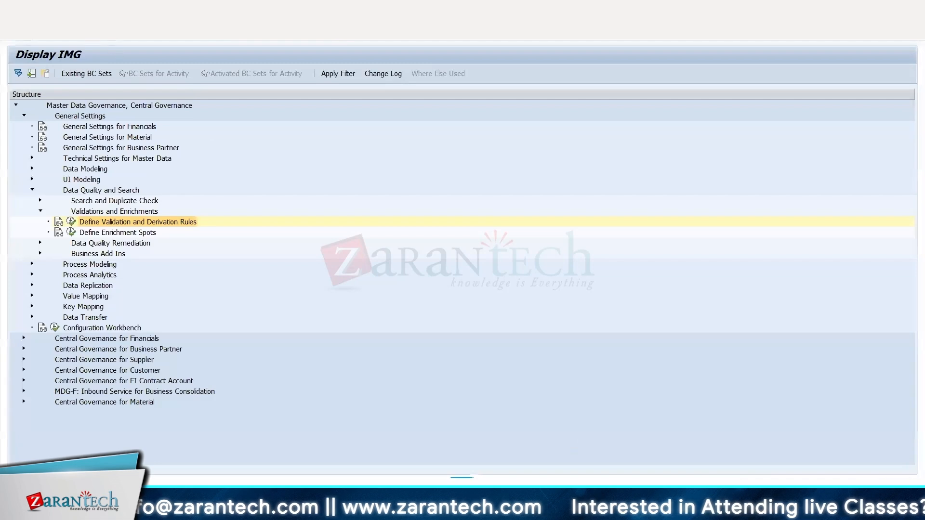
pyautogui.press('Return')
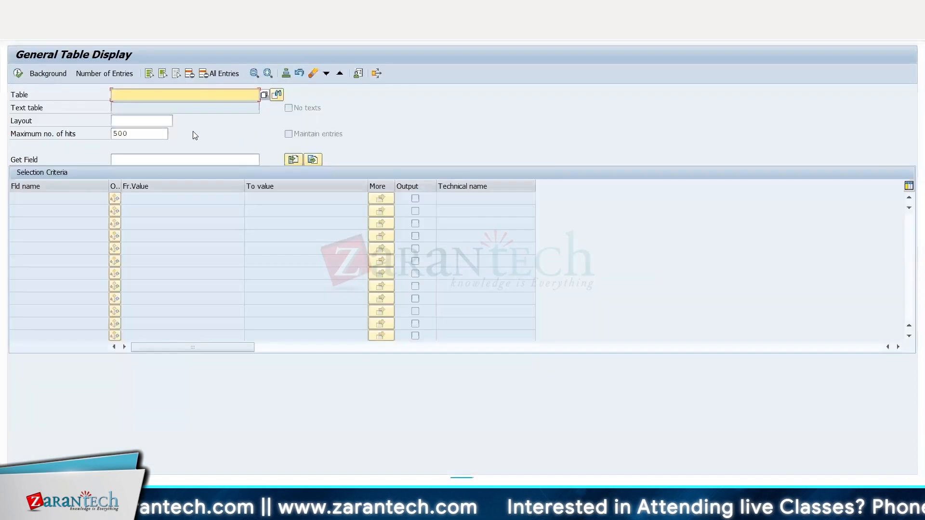
pyautogui.click(149, 95)
pyautogui.click(148, 105)
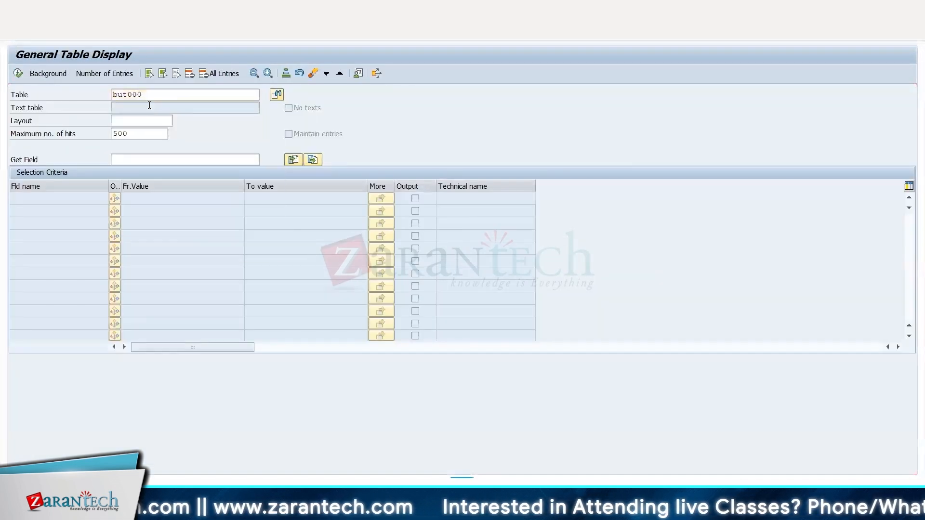
pyautogui.press('Return')
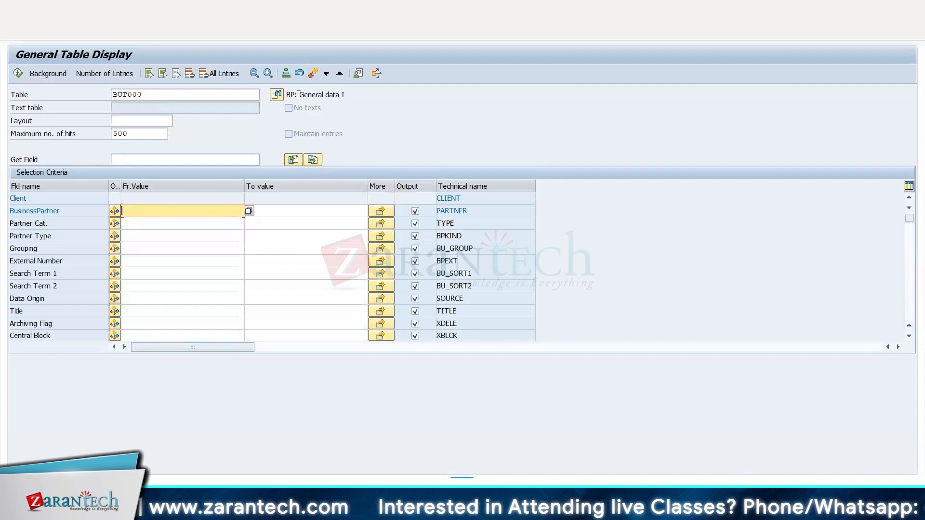
# Restrict the Grouping field to BP02 from its value list and display the matching BUT000 entries.
pyautogui.moveTo(299, 94); pyautogui.dragTo(352, 92)
pyautogui.click(177, 245)
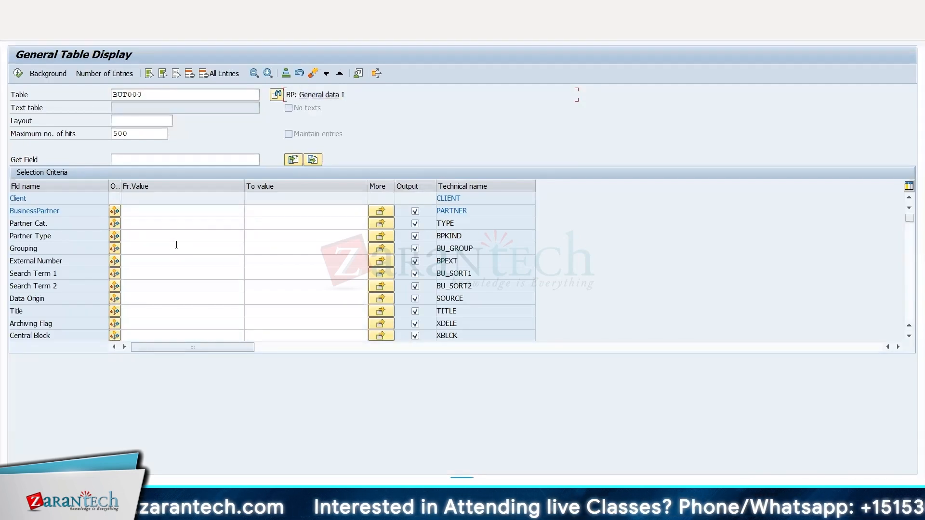
pyautogui.click(177, 245)
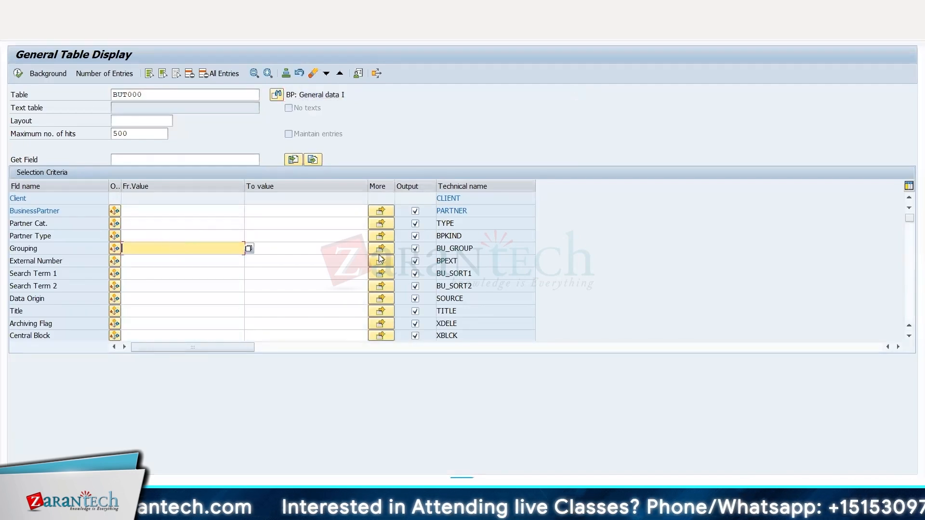
pyautogui.click(249, 249)
pyautogui.doubleClick(29, 193)
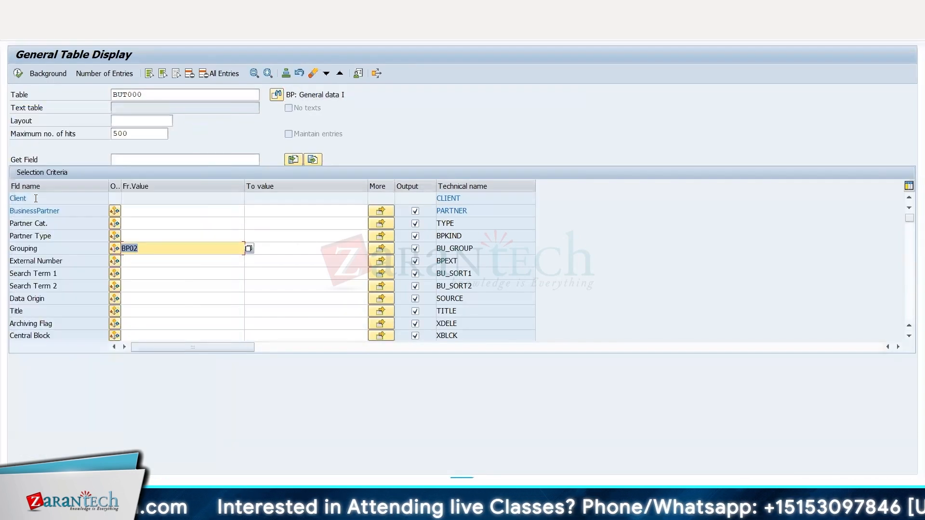
pyautogui.click(21, 75)
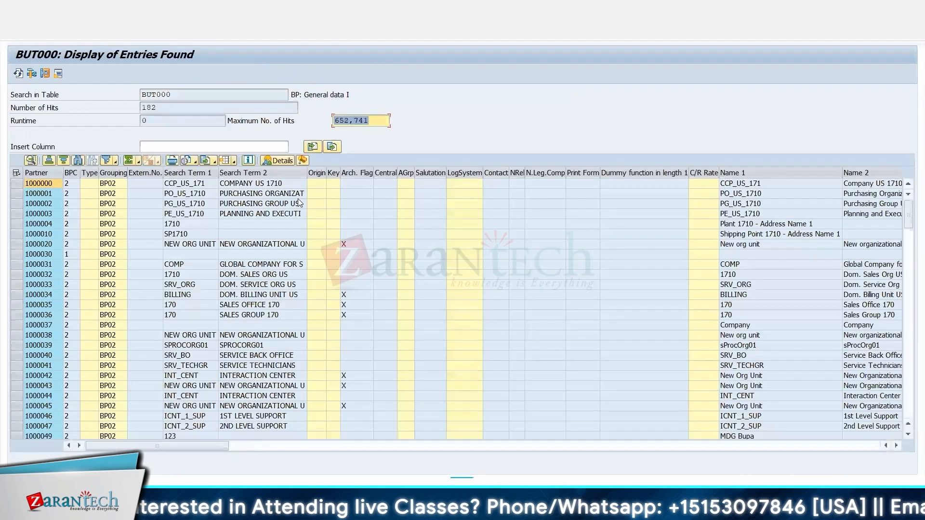
# Examine the BP02 business partner entries for records with an empty Search Term 1.
pyautogui.click(178, 254)
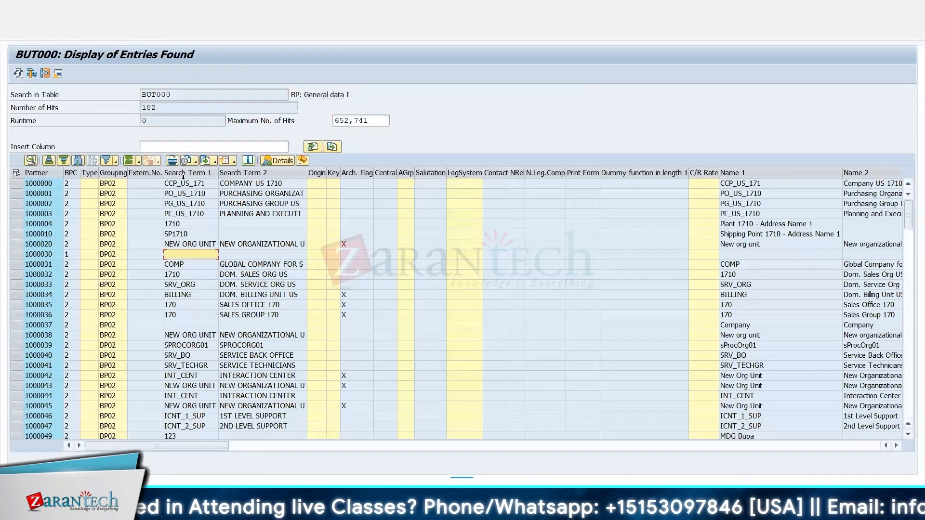
pyautogui.click(186, 325)
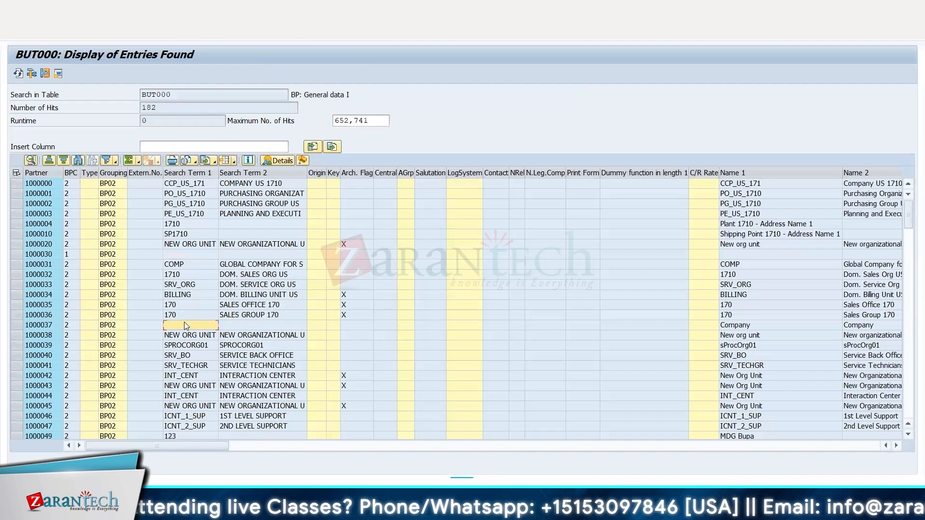
pyautogui.scroll(-15, 205, 291)
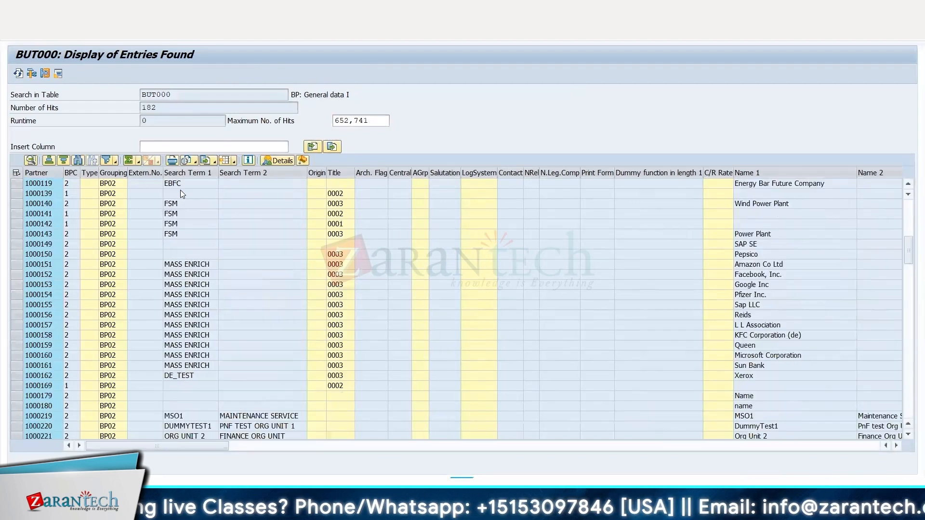
pyautogui.click(175, 254)
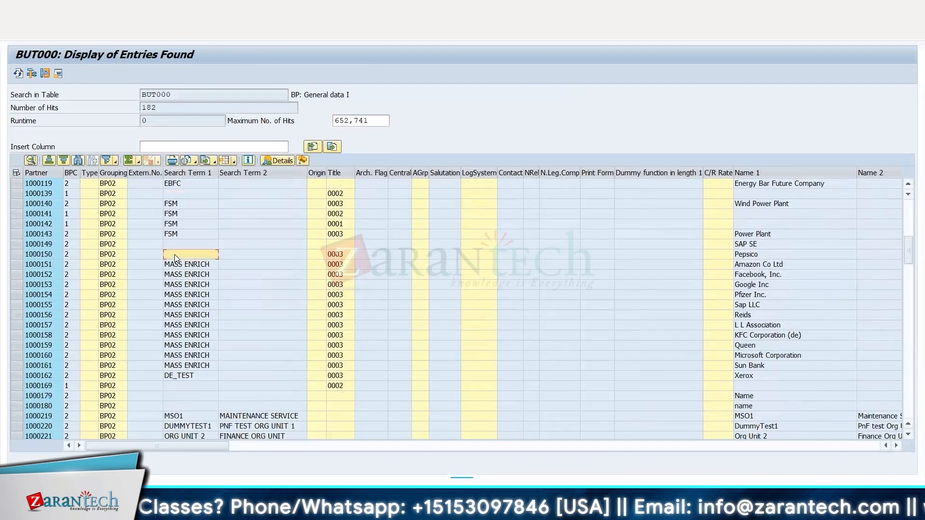
pyautogui.scroll(-1, 175, 254)
pyautogui.click(175, 358)
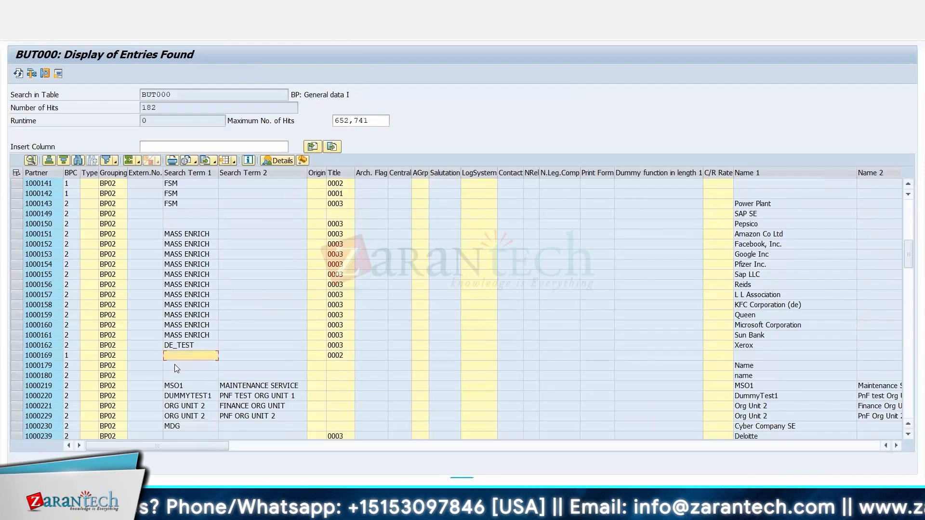
pyautogui.scroll(-4, 186, 346)
pyautogui.click(189, 325)
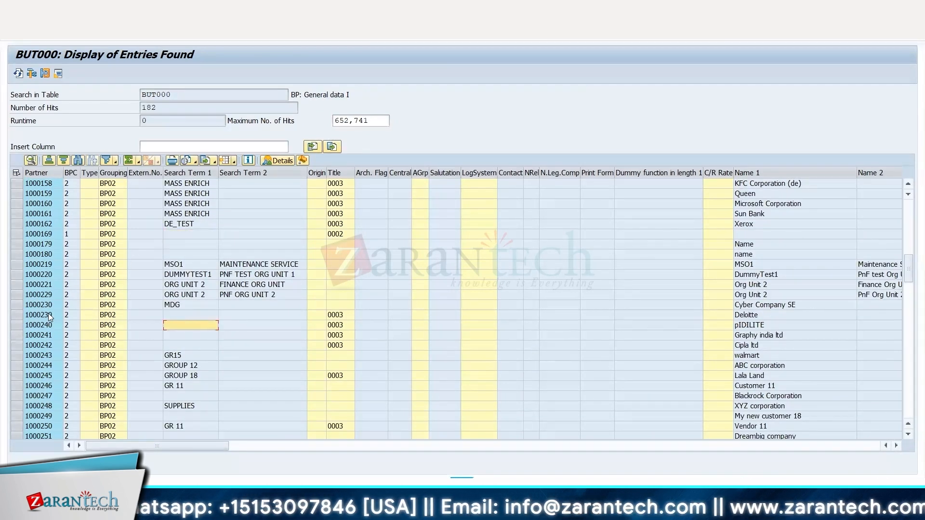
pyautogui.click(180, 344)
pyautogui.scroll(-4, 183, 326)
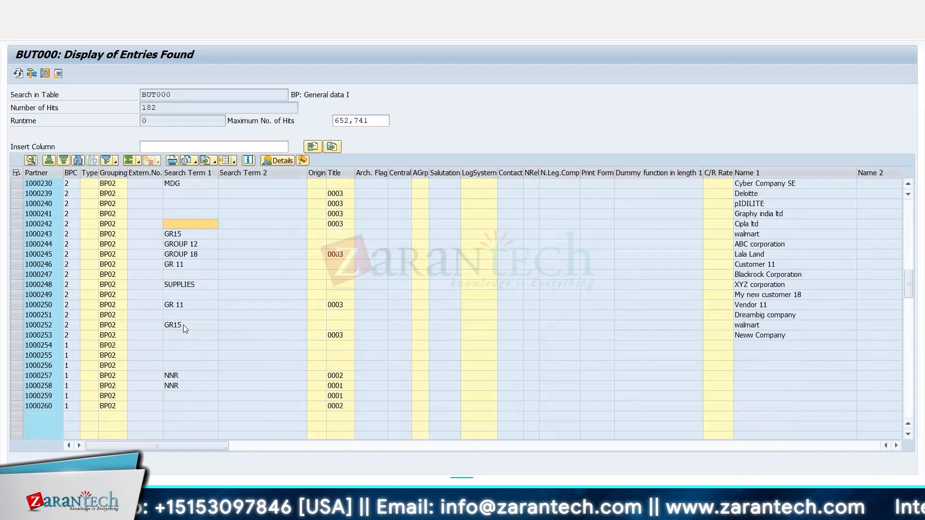
pyautogui.scroll(-5, 183, 325)
pyautogui.scroll(-5, 178, 294)
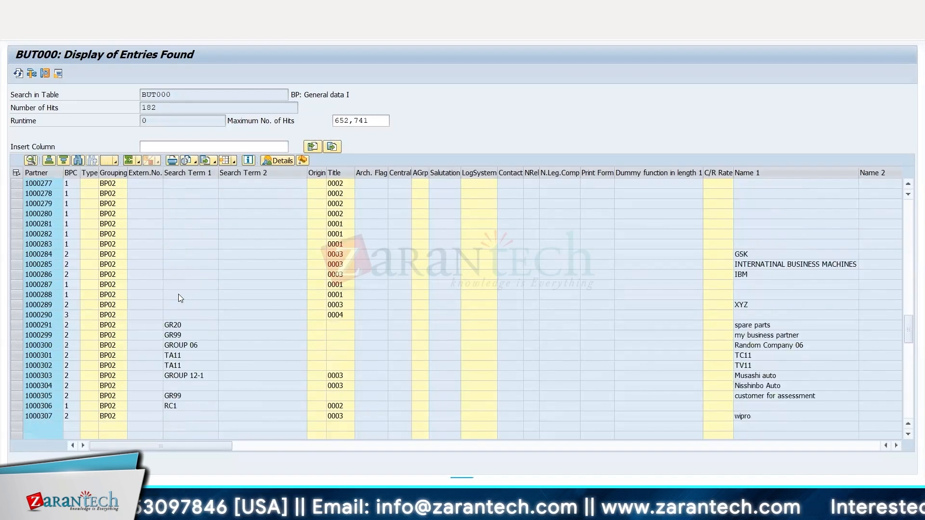
pyautogui.scroll(-5, 178, 294)
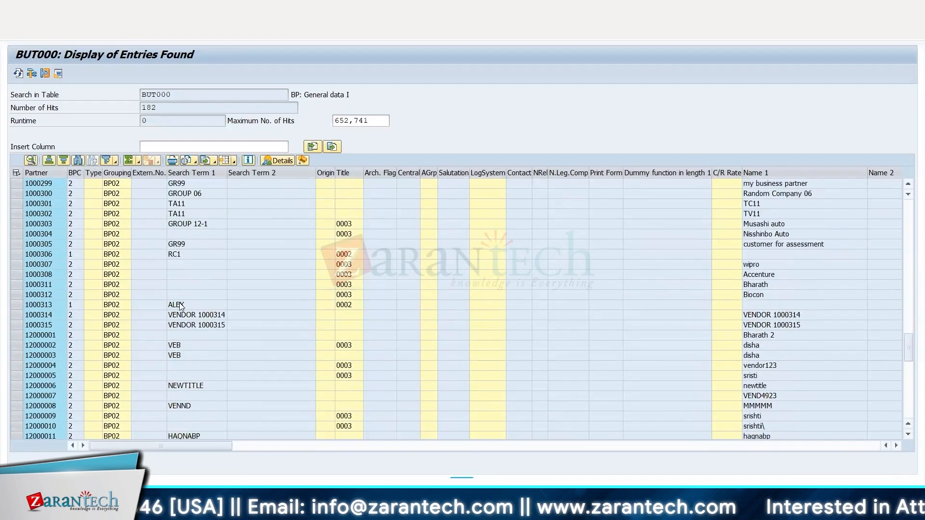
pyautogui.scroll(-5, 181, 306)
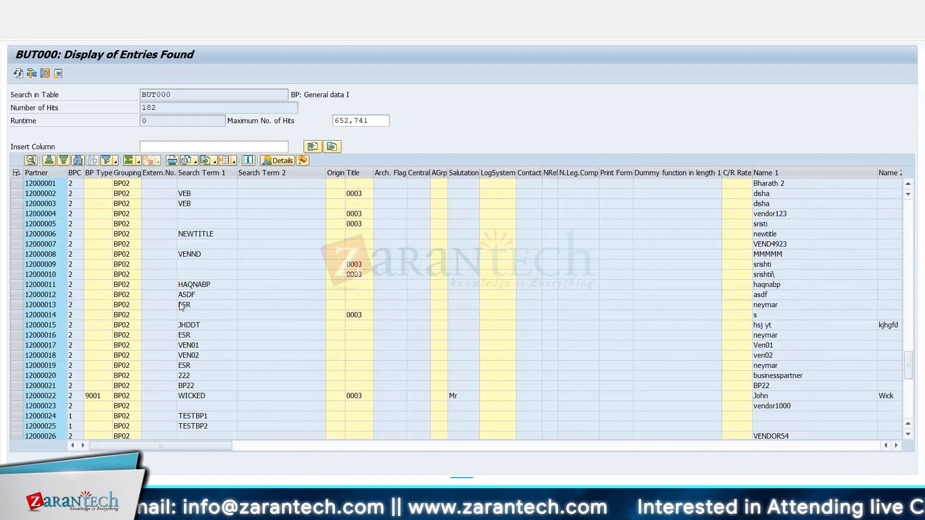
pyautogui.click(199, 266)
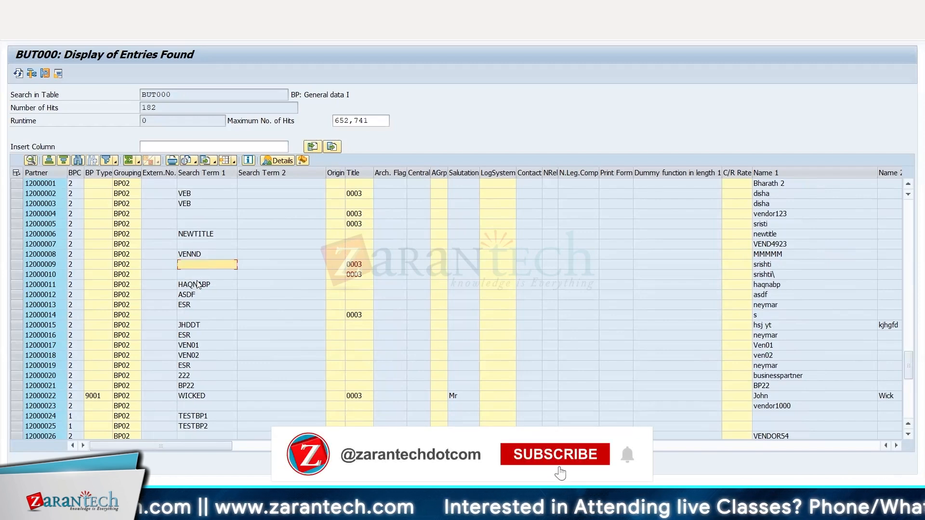
pyautogui.click(198, 277)
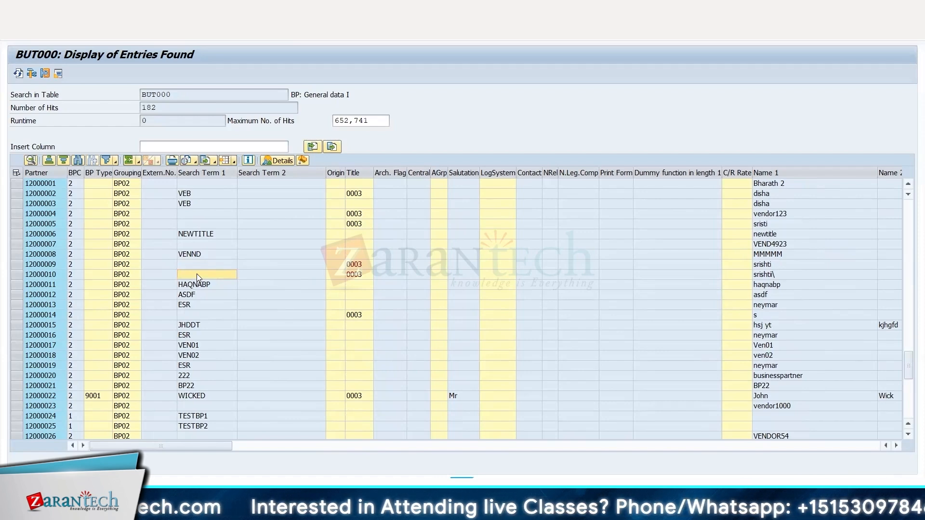
# Switch to the Excel notes and enter "This will be appliccable only for MM and BP not for Finance" in cell B337.
pyautogui.hotkey('alt', 'Tab')
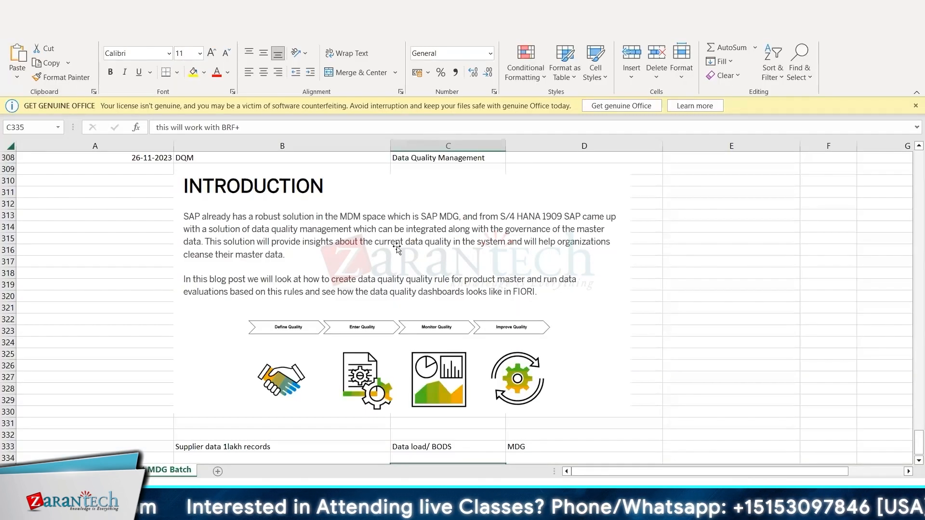
pyautogui.scroll(-1, 415, 289)
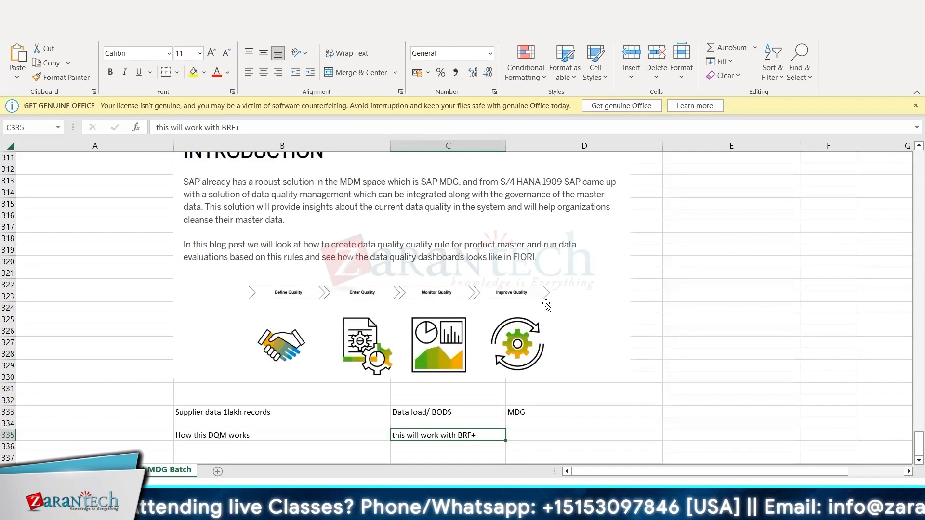
pyautogui.hotkey('alt', 'Tab')
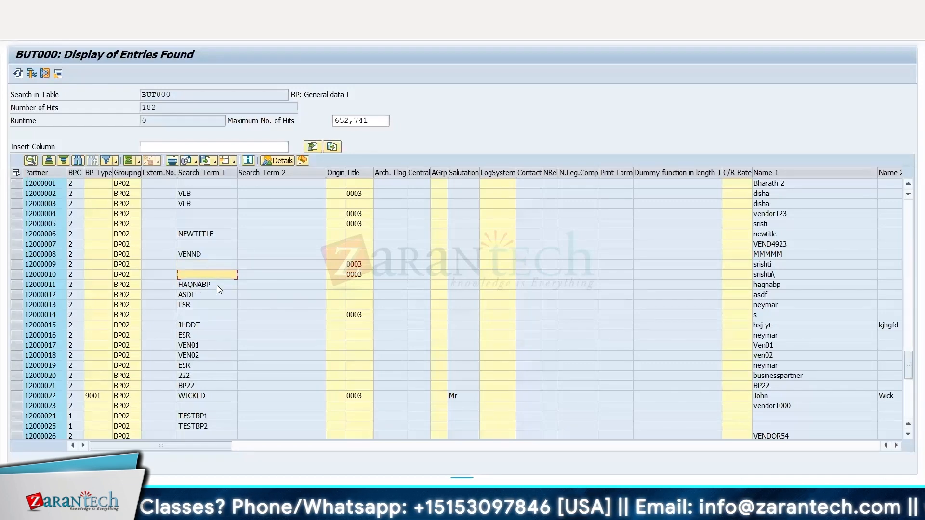
pyautogui.hotkey('alt', 'Tab')
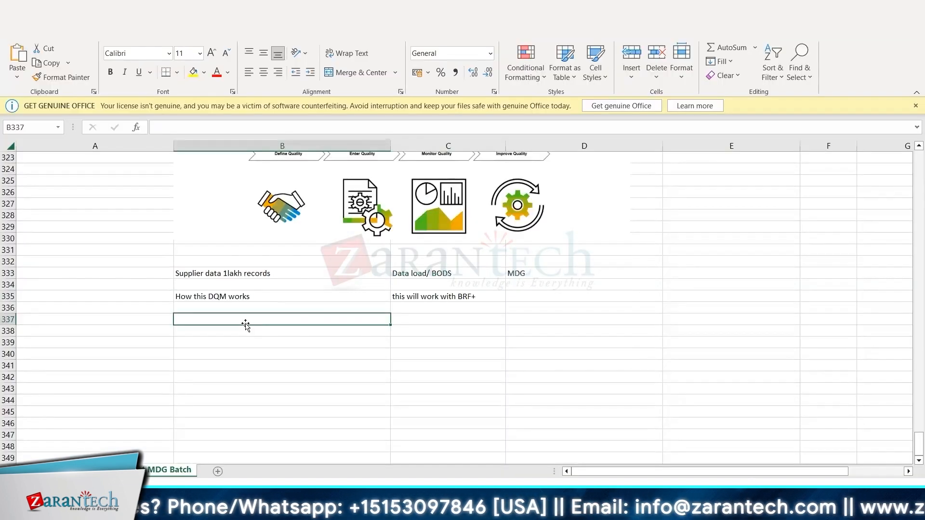
pyautogui.write('This will be reapp')
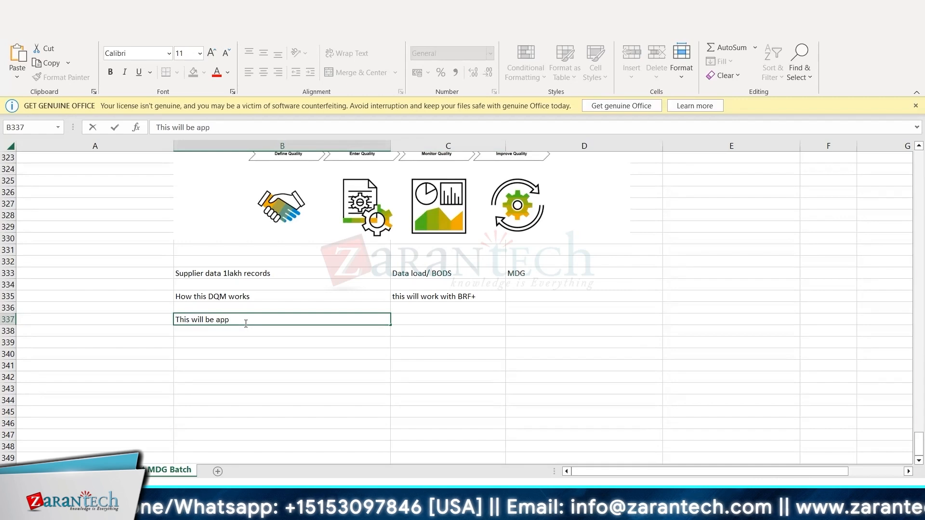
pyautogui.write('liccable only for ')
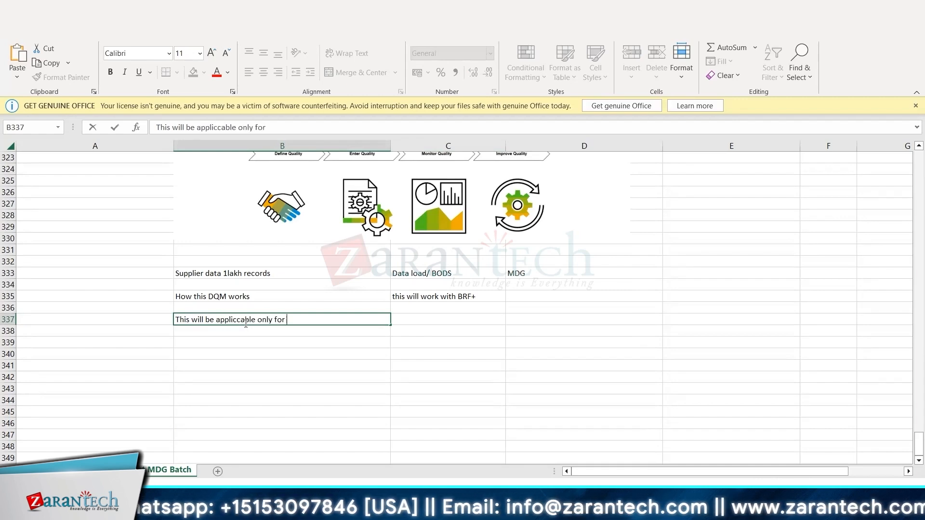
pyautogui.write('MM and BP not ')
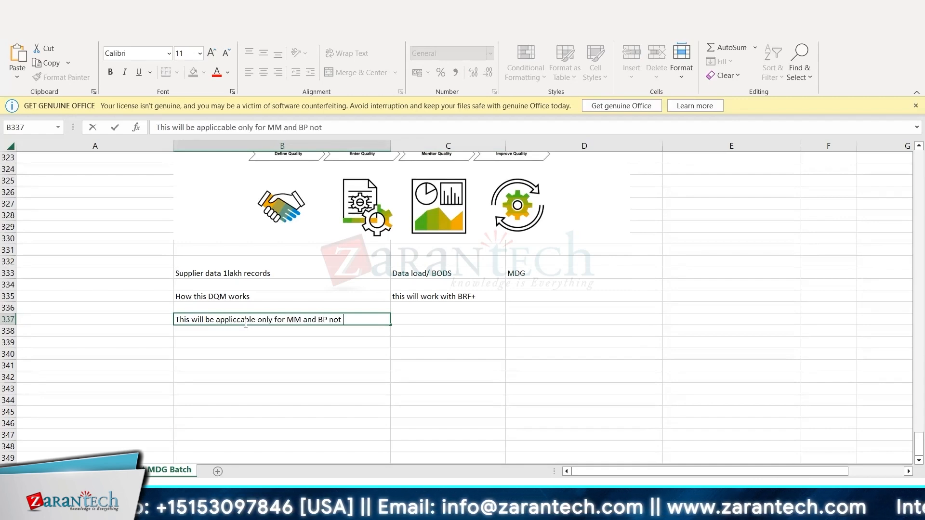
pyautogui.write('for Finance')
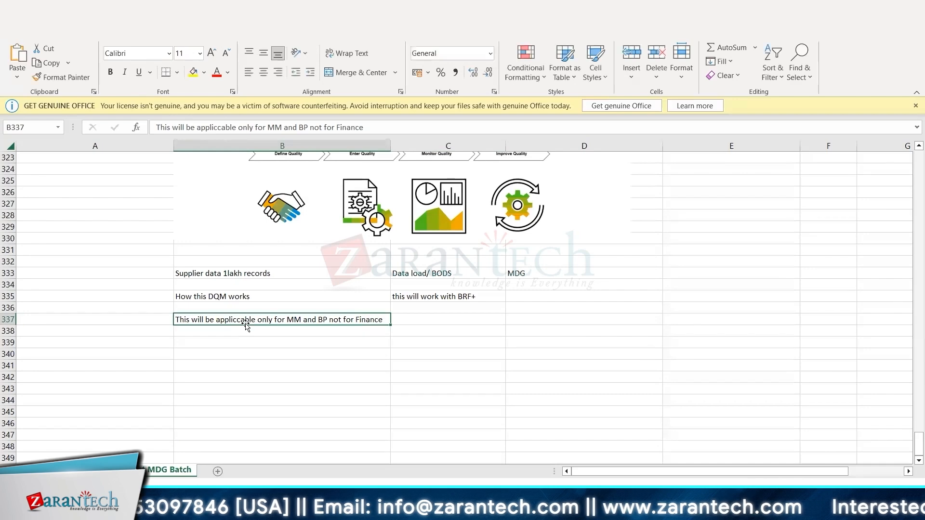
pyautogui.click(229, 332)
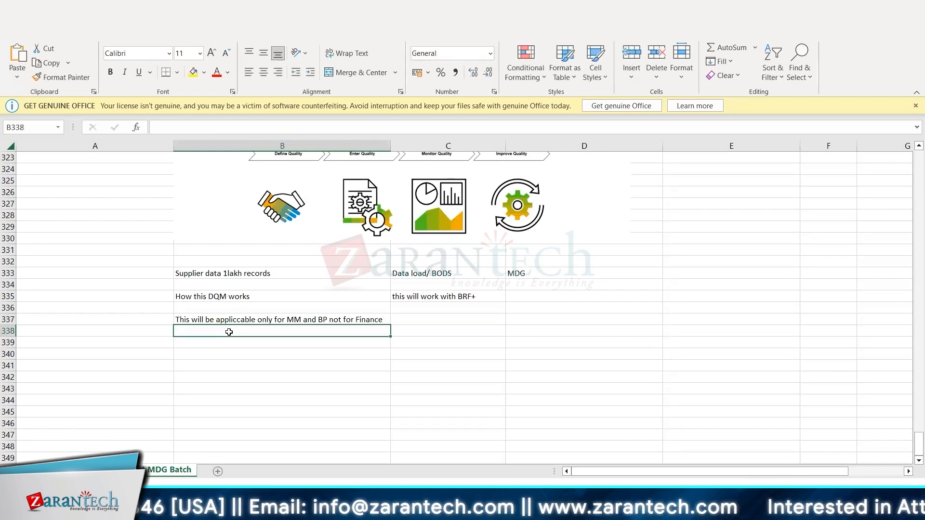
pyautogui.click(311, 320)
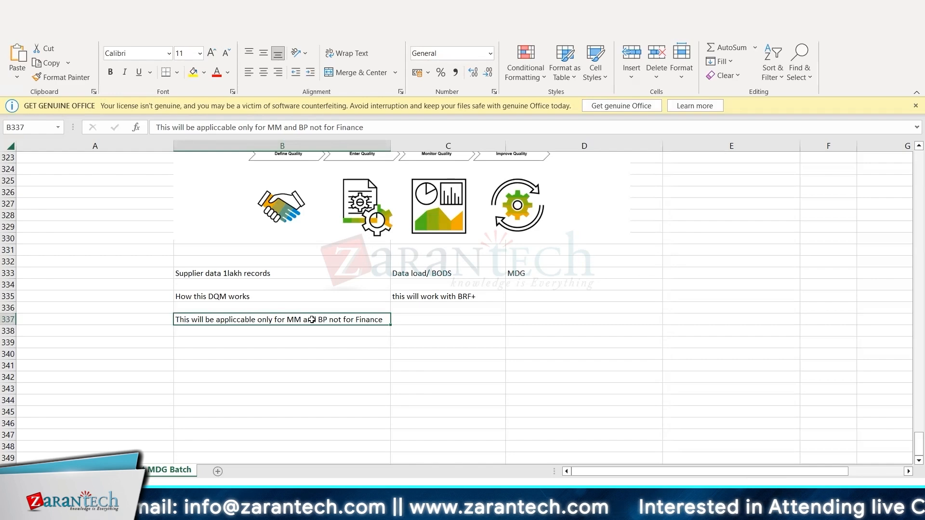
# Switch to SAP and display the BUT000 entries for Grouping BP02 again.
pyautogui.hotkey('alt', 'Tab')
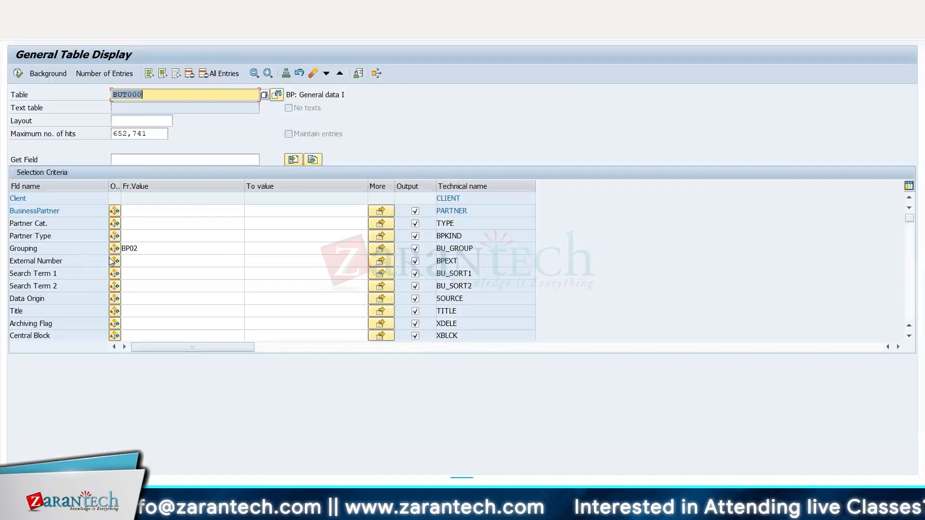
pyautogui.moveTo(153, 97); pyautogui.dragTo(115, 94)
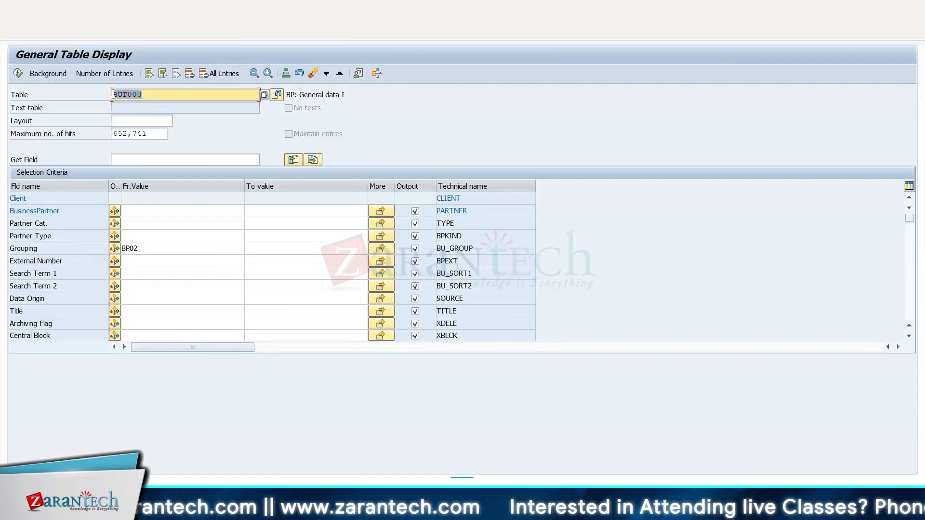
pyautogui.click(112, 94)
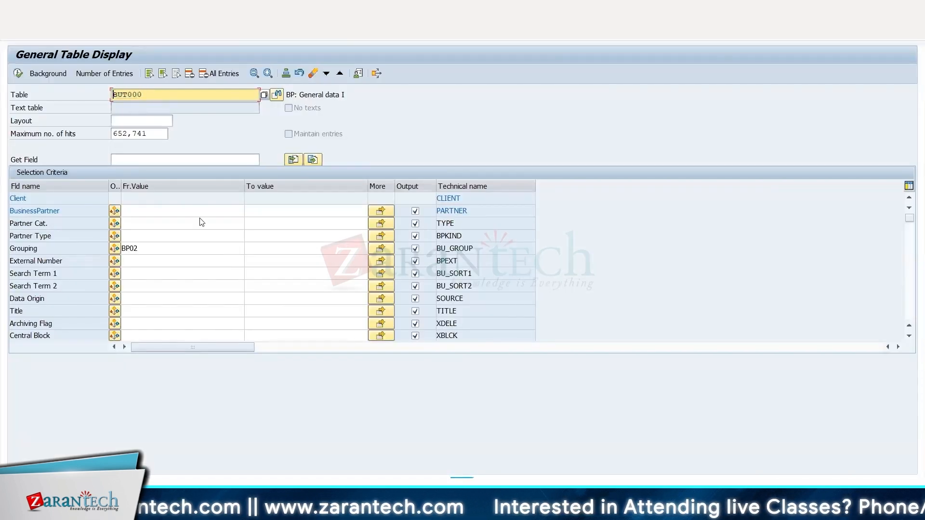
pyautogui.click(54, 253)
pyautogui.click(142, 250)
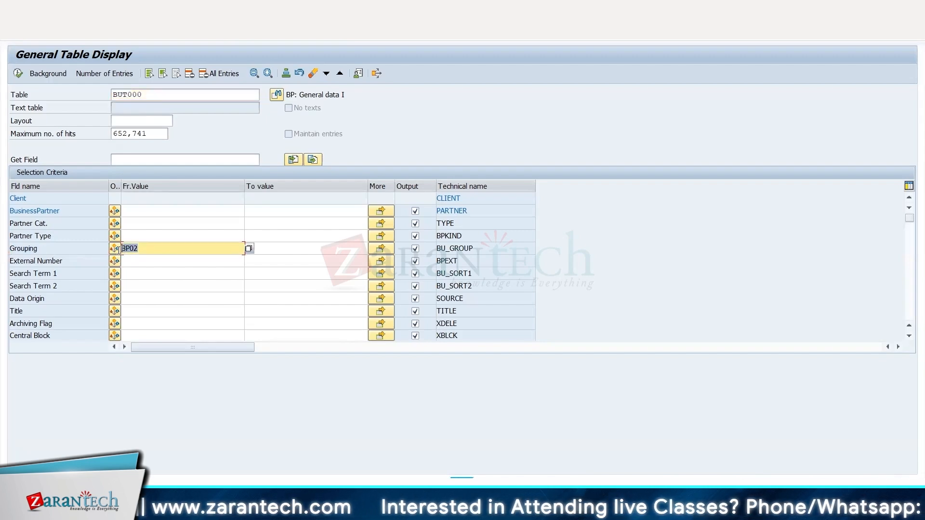
pyautogui.press('F8')
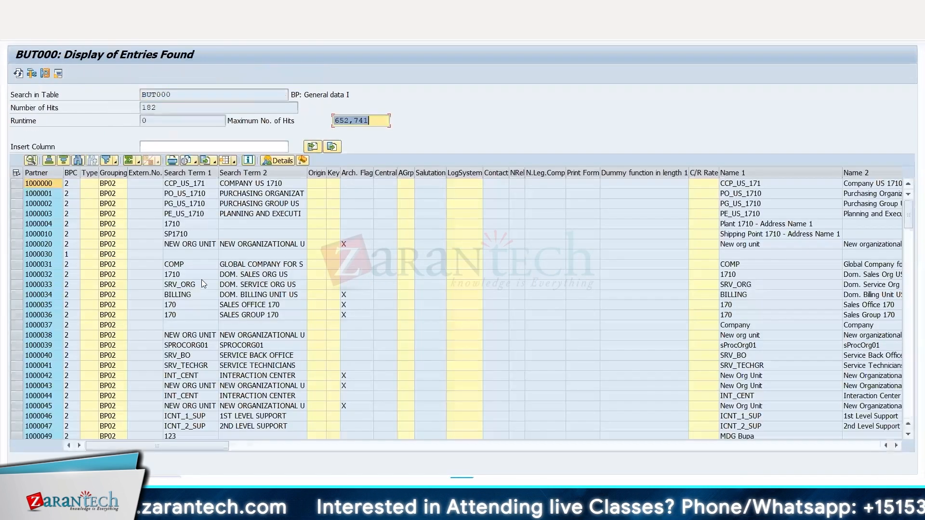
# Examine the BP02 entries of table BUT000 for business partners with an empty Search Term 1.
pyautogui.click(188, 253)
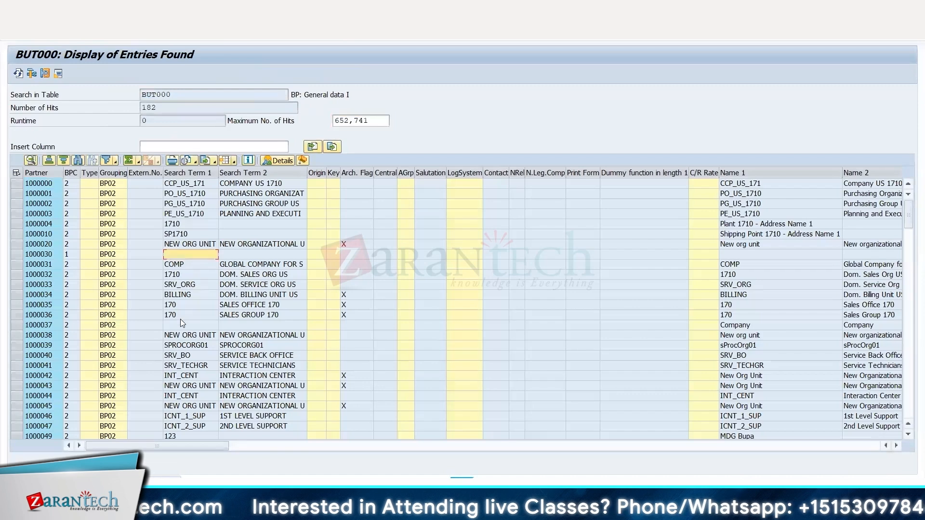
pyautogui.click(178, 324)
pyautogui.scroll(-1, 179, 324)
pyautogui.scroll(-2, 199, 345)
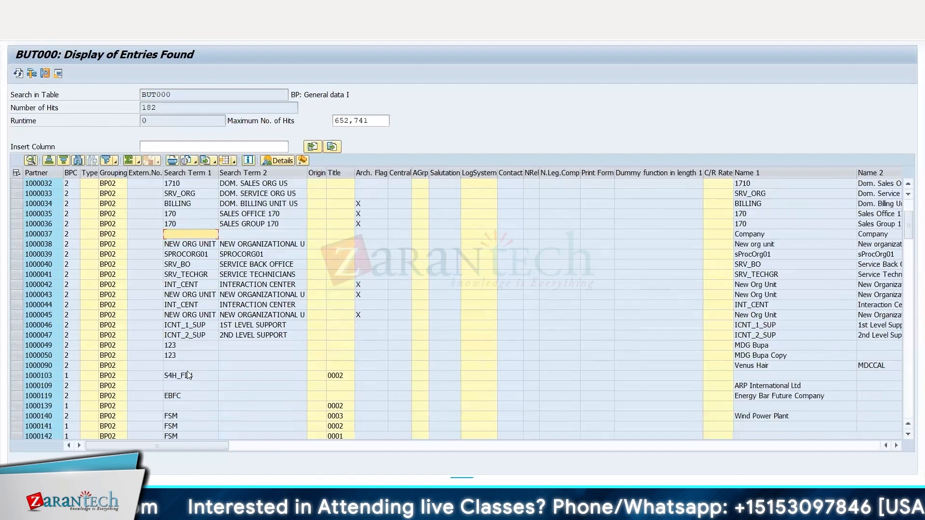
pyautogui.click(184, 366)
pyautogui.click(180, 386)
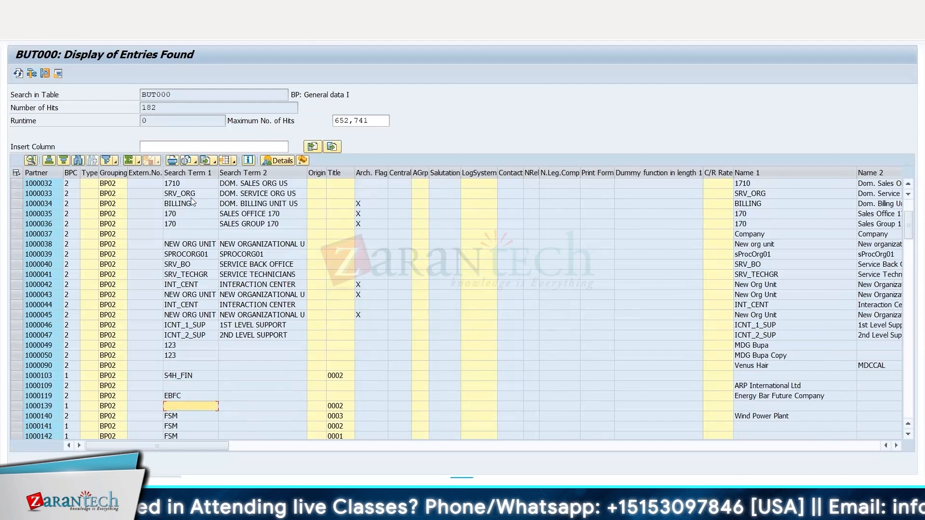
pyautogui.click(181, 95)
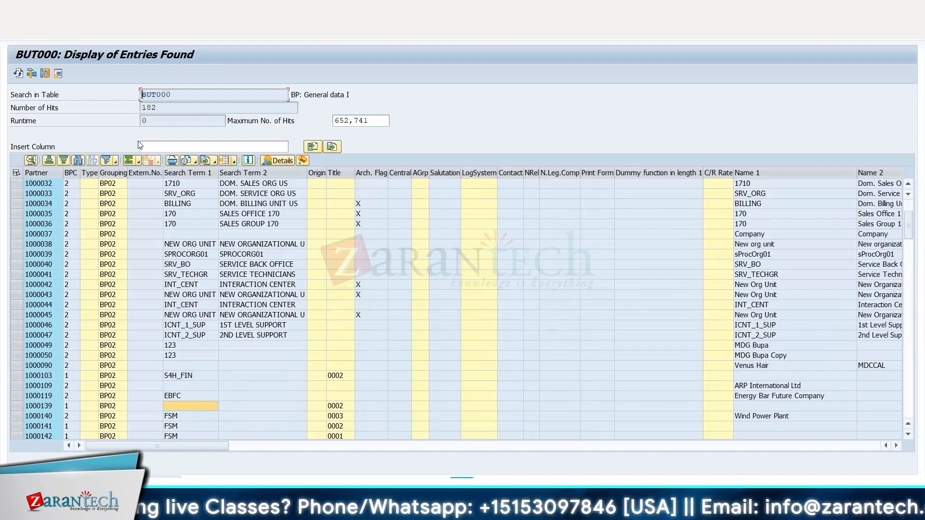
pyautogui.click(172, 236)
pyautogui.click(188, 368)
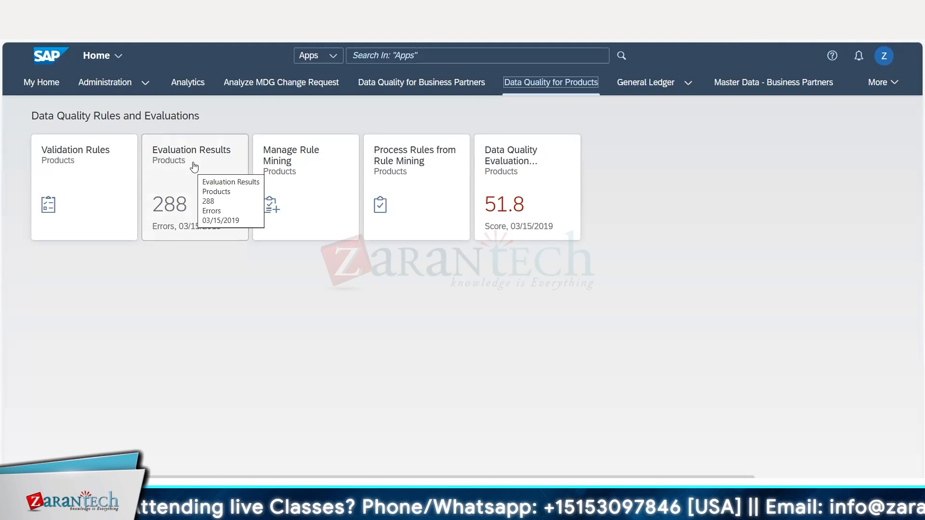
# View the launchpad's Data Quality for Business Partners apps, then in Excel enter "Create Rule" in B339 and "Process Rule" in B340.
pyautogui.click(445, 87)
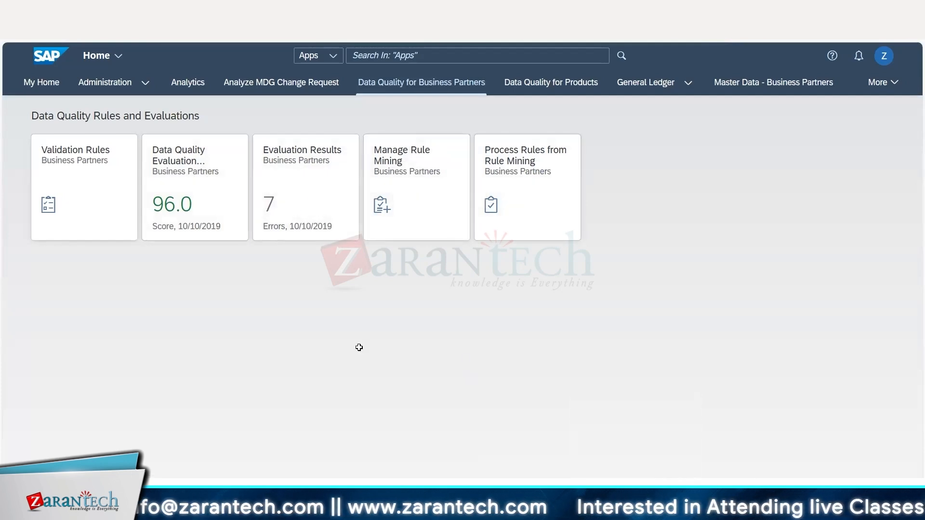
pyautogui.hotkey('alt', 'Tab')
pyautogui.click(210, 347)
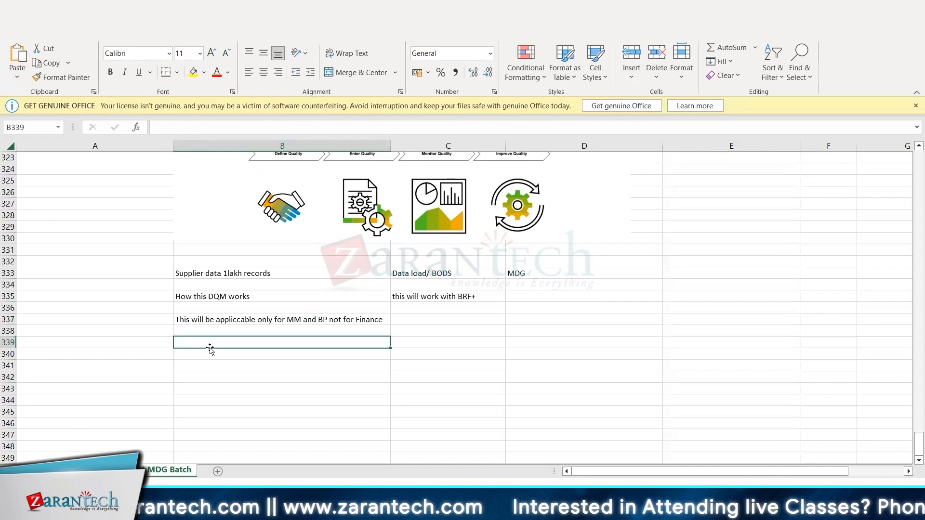
pyautogui.write('Create')
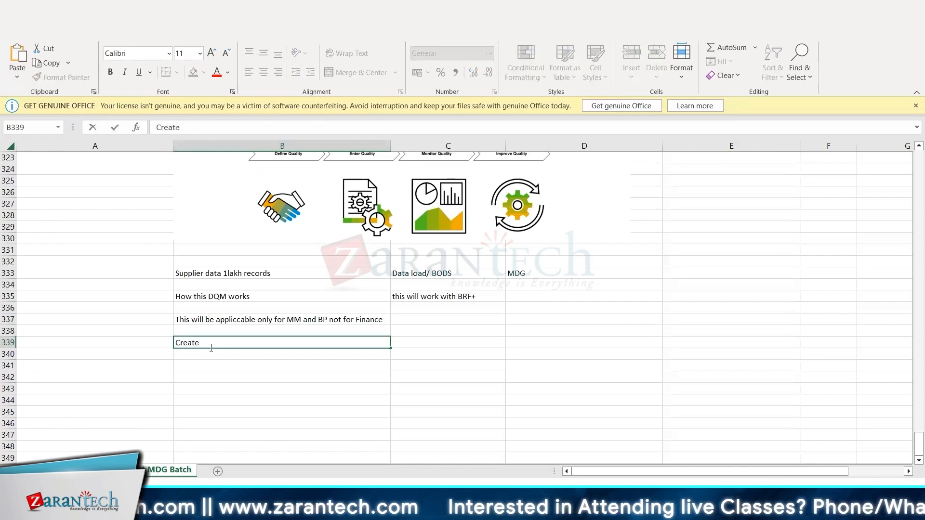
pyautogui.write(' Rule')
pyautogui.press('Return')
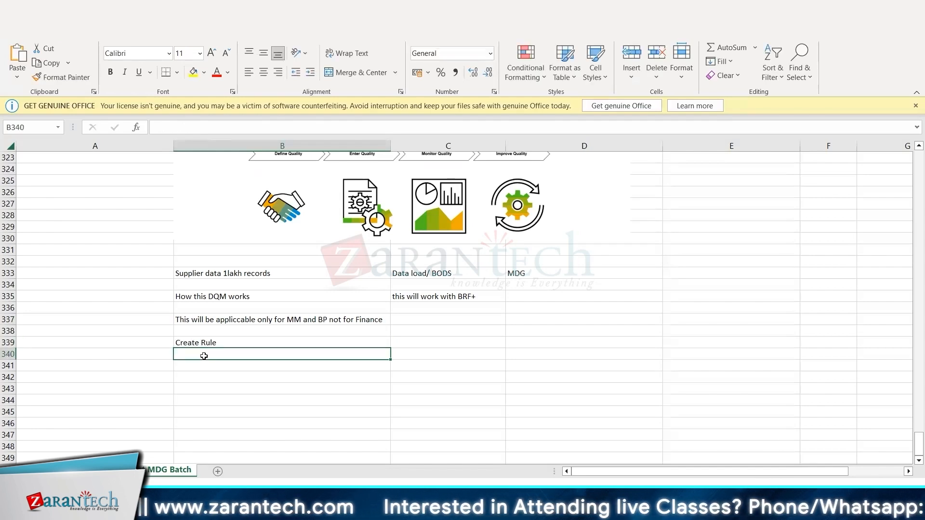
pyautogui.write('Process Rule')
pyautogui.press('Return')
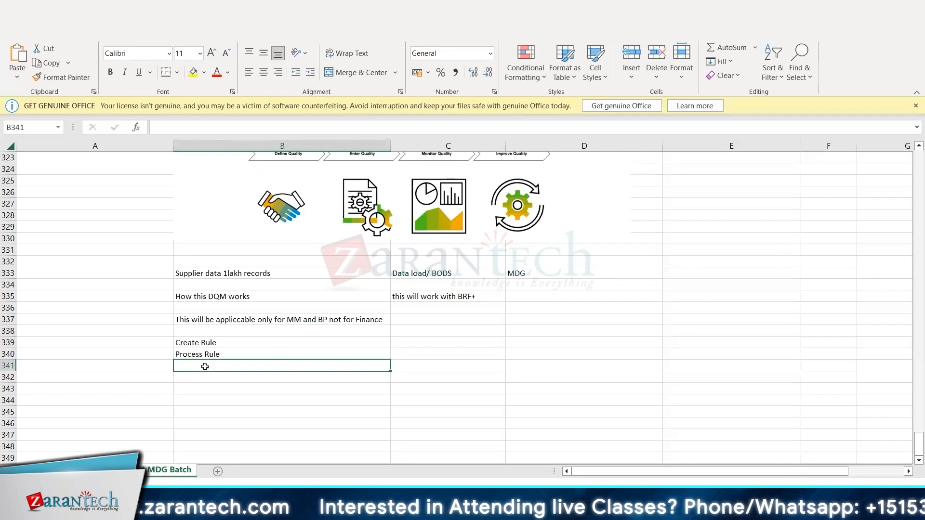
# Enter "Evalute Rule/ Evaluate Results" in cell B341 and highlight the three rule notes in B339 to B341.
pyautogui.write('Ev')
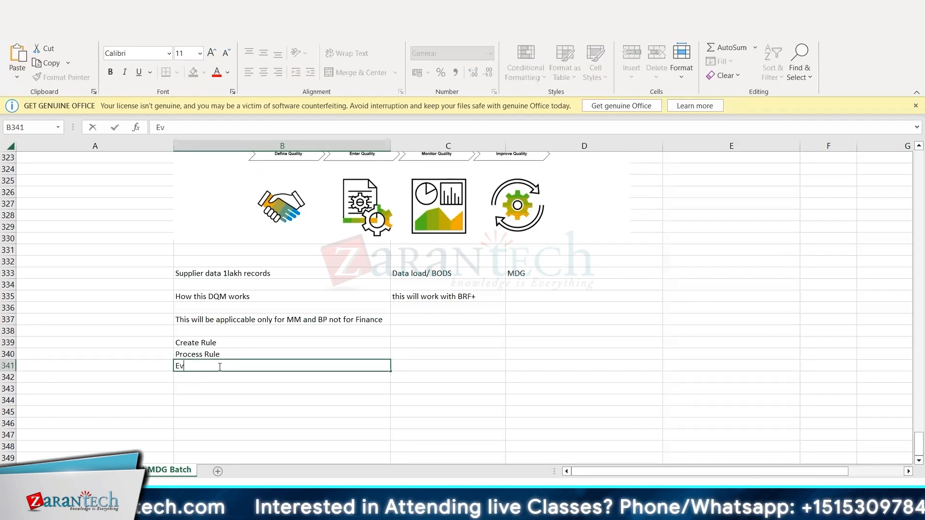
pyautogui.write('alute')
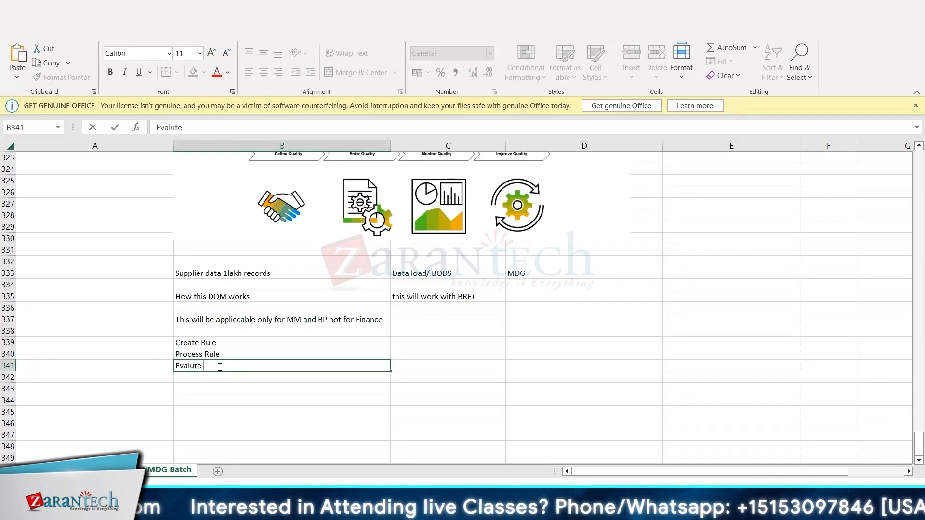
pyautogui.write(' Rule/ Evaluate R')
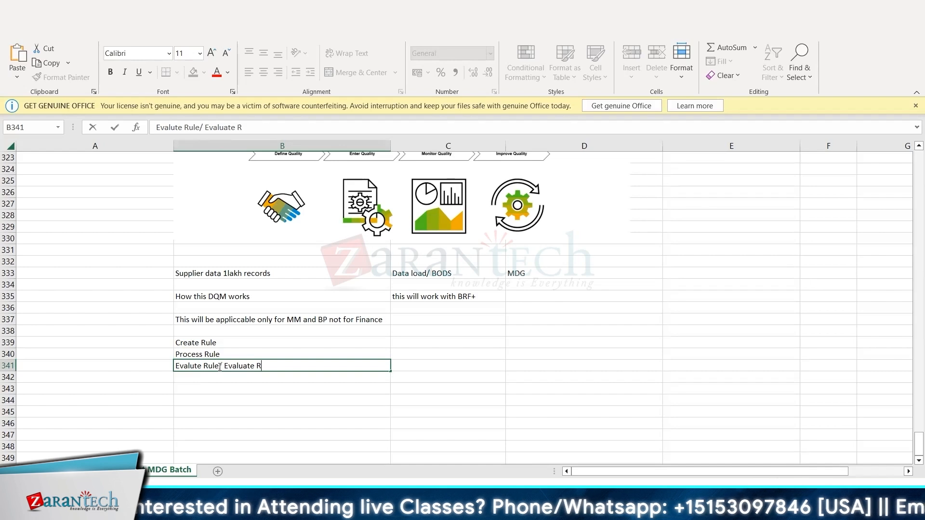
pyautogui.write('esults')
pyautogui.hotkey('ctrl', 'Return')
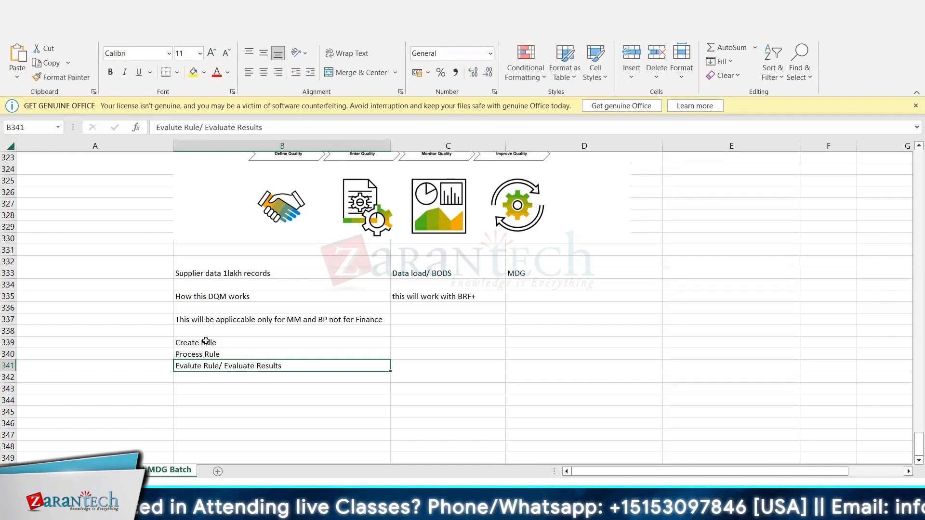
pyautogui.moveTo(206, 341); pyautogui.dragTo(215, 369)
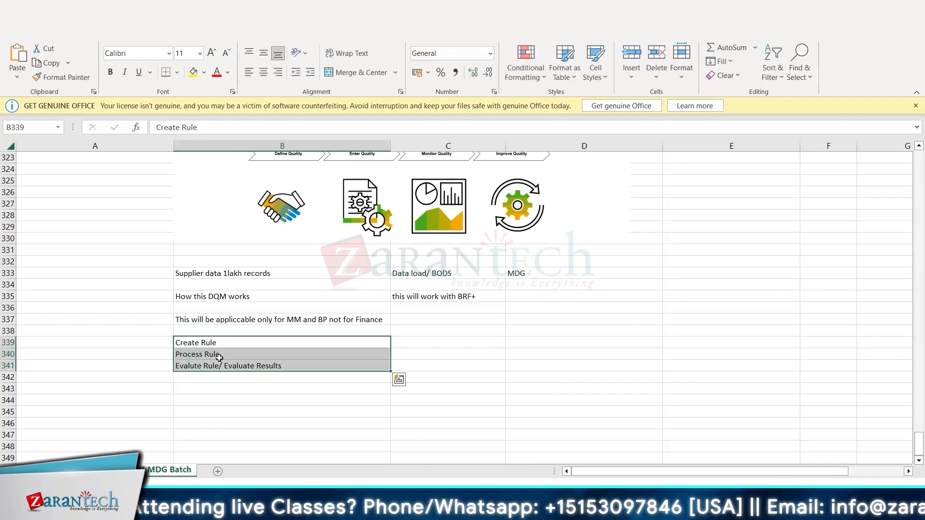
pyautogui.click(310, 377)
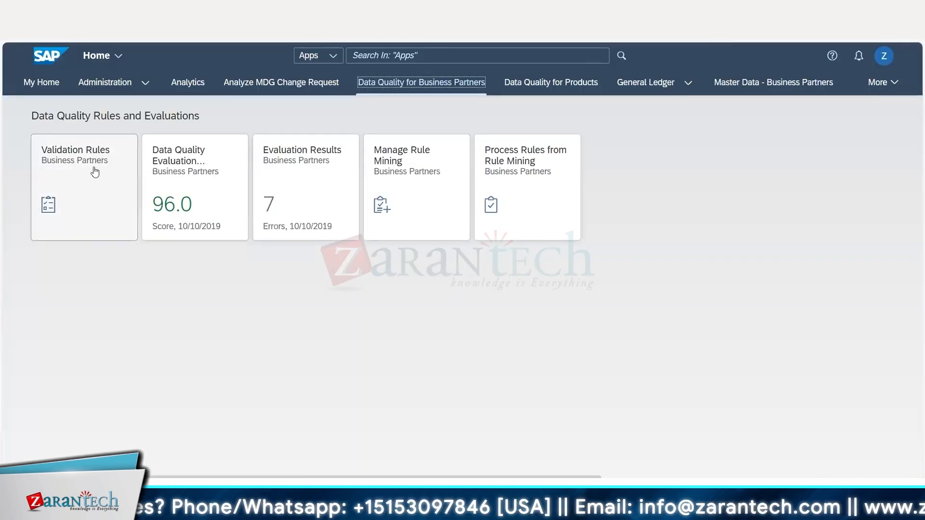
# Switch to the SAP launchpad, review the business partner validation rules alongside the BUT000 entries, and return to the launchpad.
pyautogui.click(97, 174)
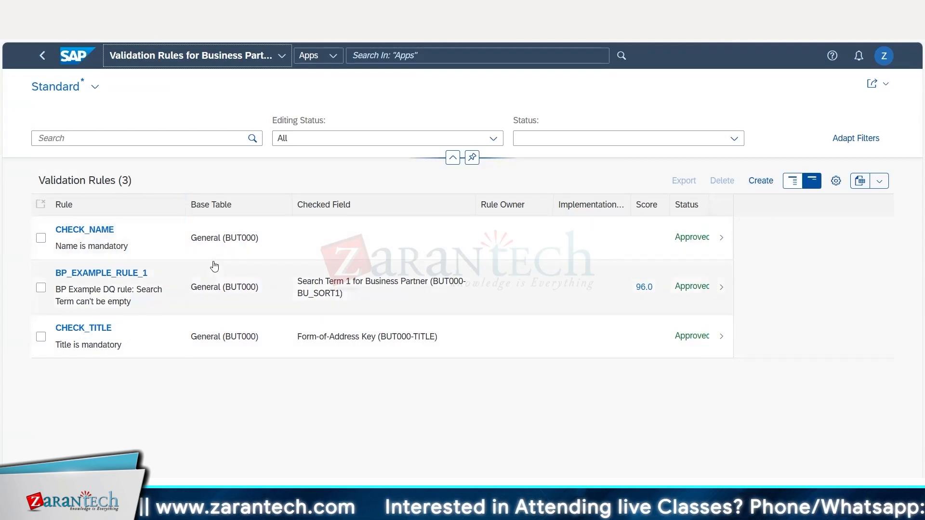
pyautogui.click(758, 182)
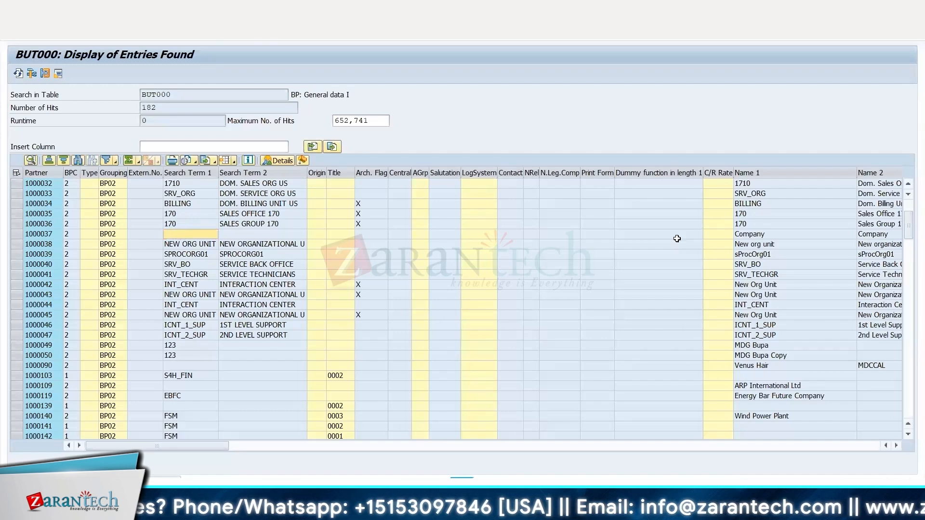
pyautogui.hotkey('alt', 'Tab')
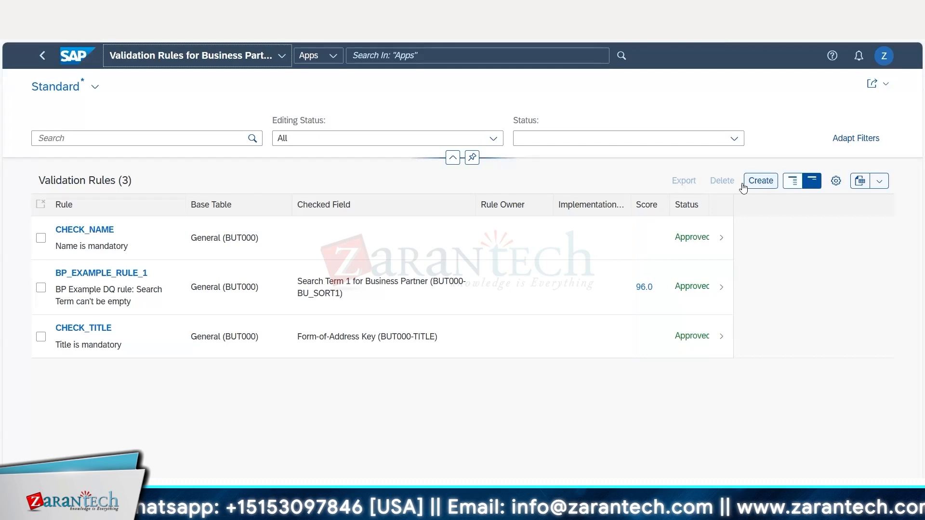
pyautogui.click(42, 55)
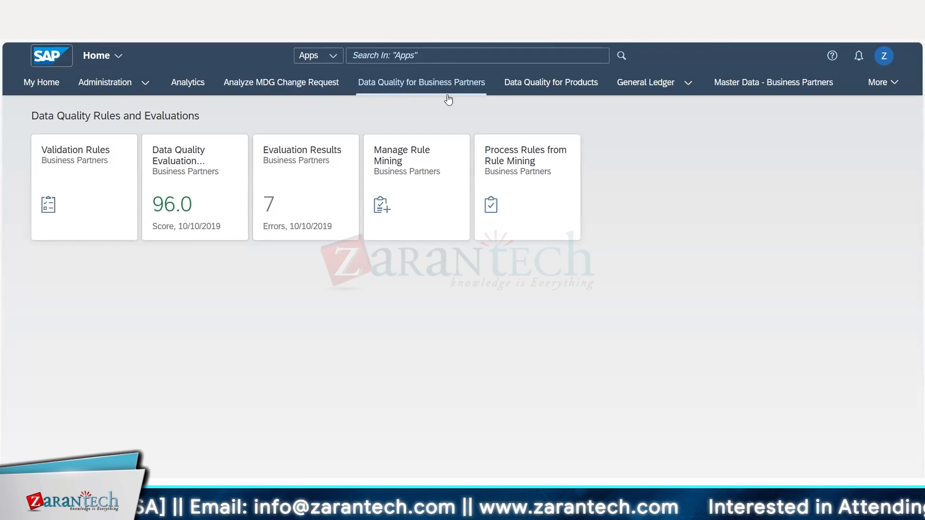
# Open Validation Rules for business partners and start creating a new rule.
pyautogui.click(89, 187)
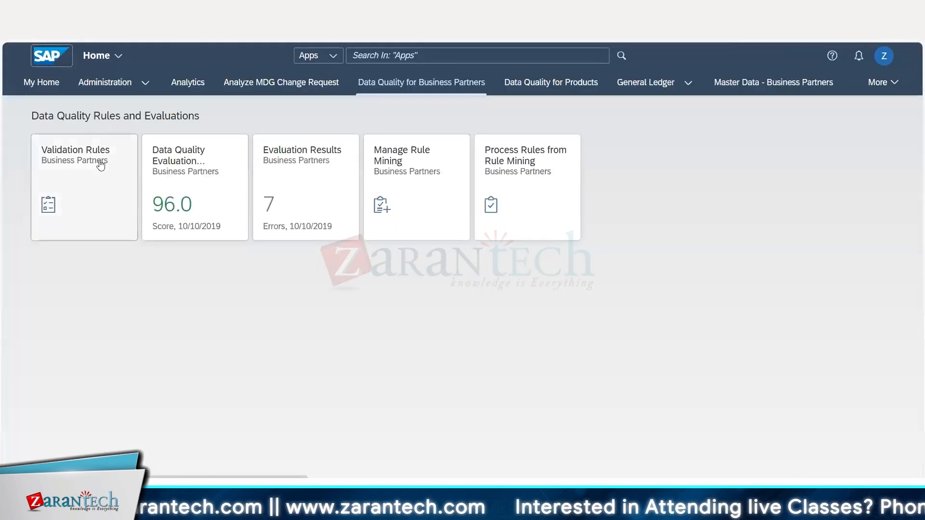
pyautogui.click(97, 183)
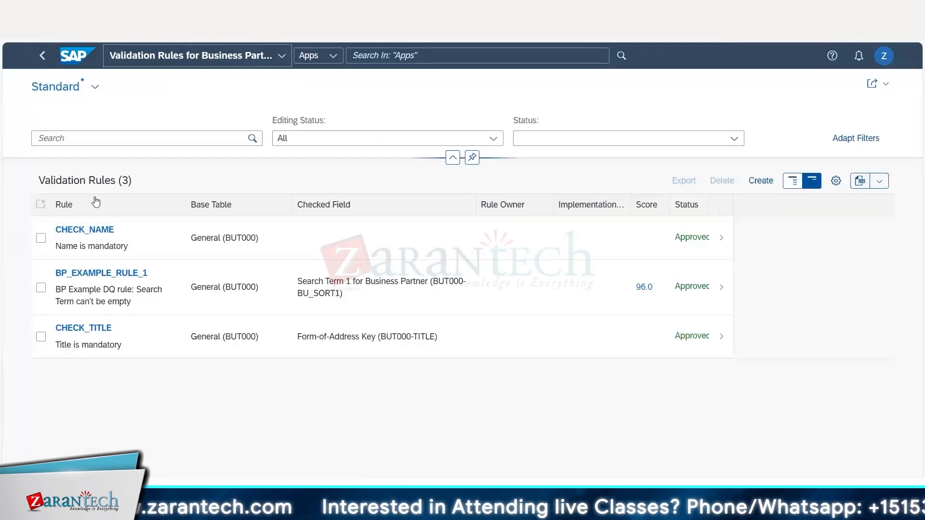
pyautogui.click(761, 182)
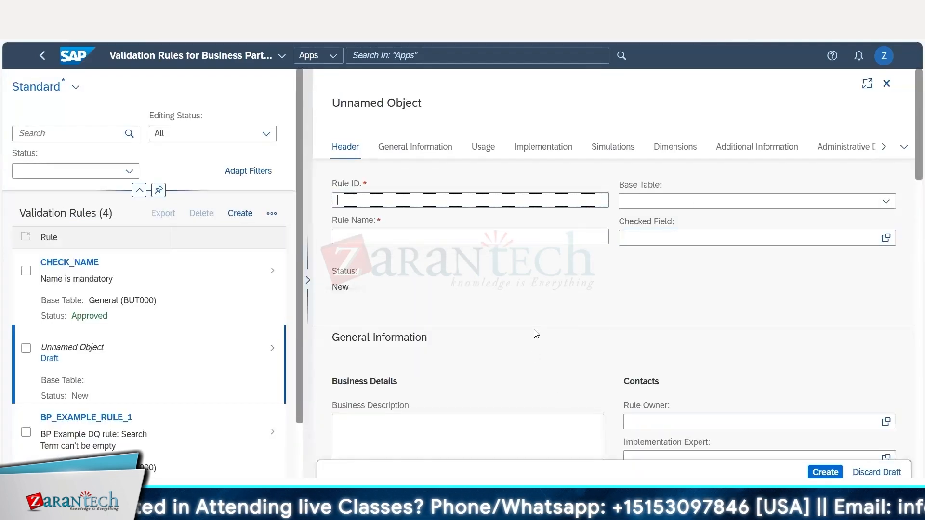
# Examine the new rule draft's sections, from General Information and Usage through Implementation, Simulations and Dimensions to Administrative Data.
pyautogui.scroll(-15, 536, 334)
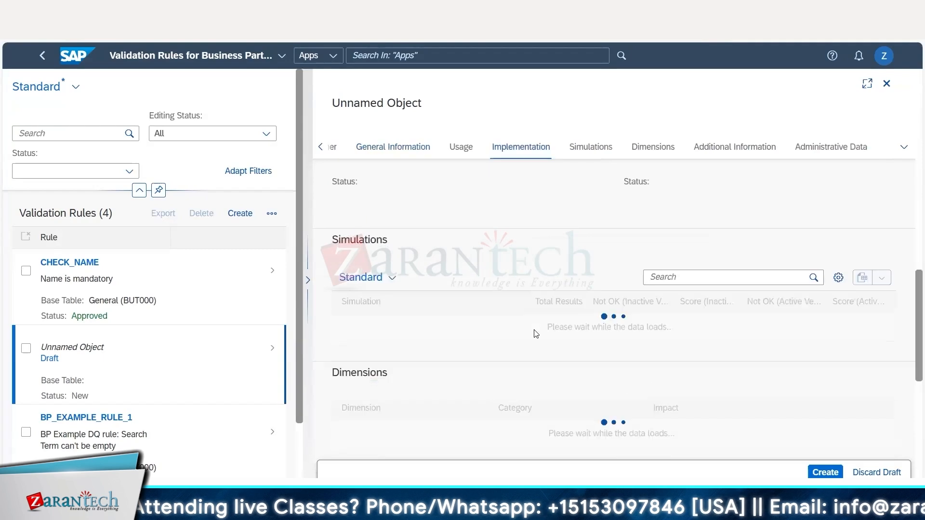
pyautogui.scroll(15, 533, 332)
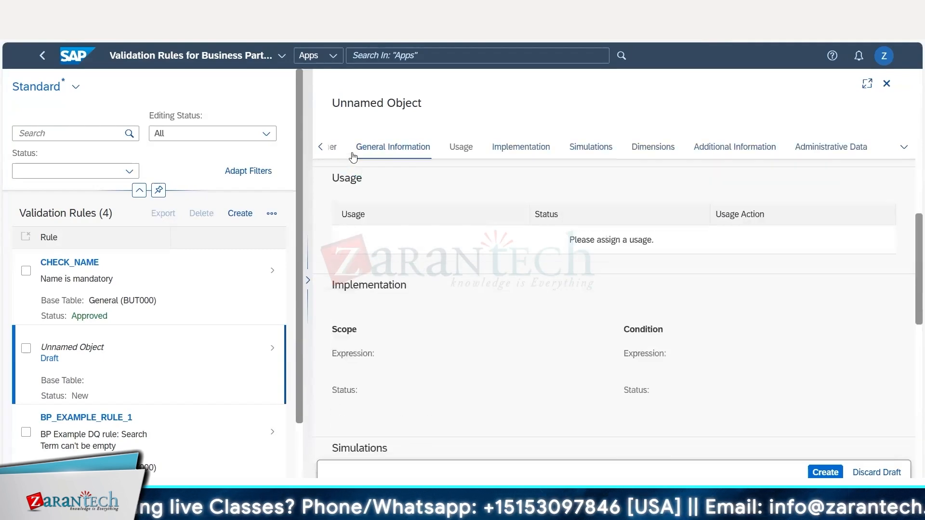
pyautogui.scroll(-3, 479, 151)
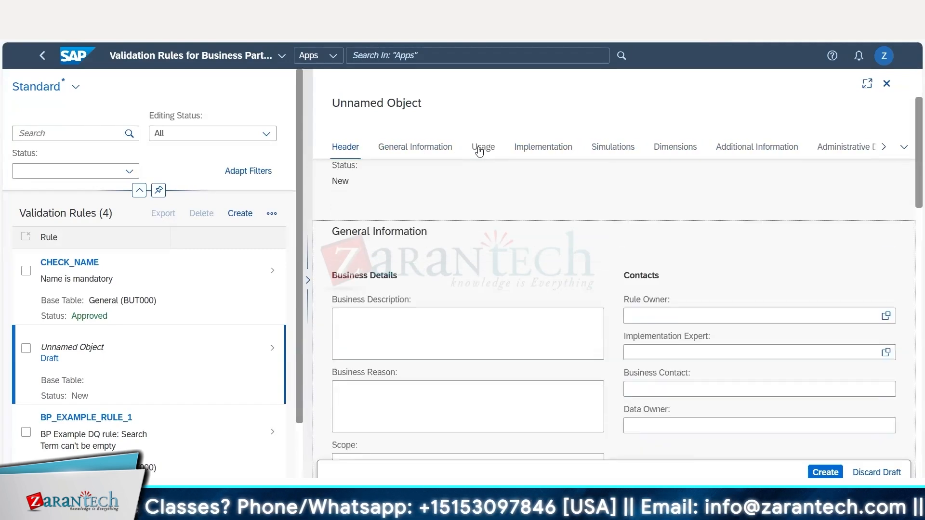
pyautogui.scroll(-5, 479, 151)
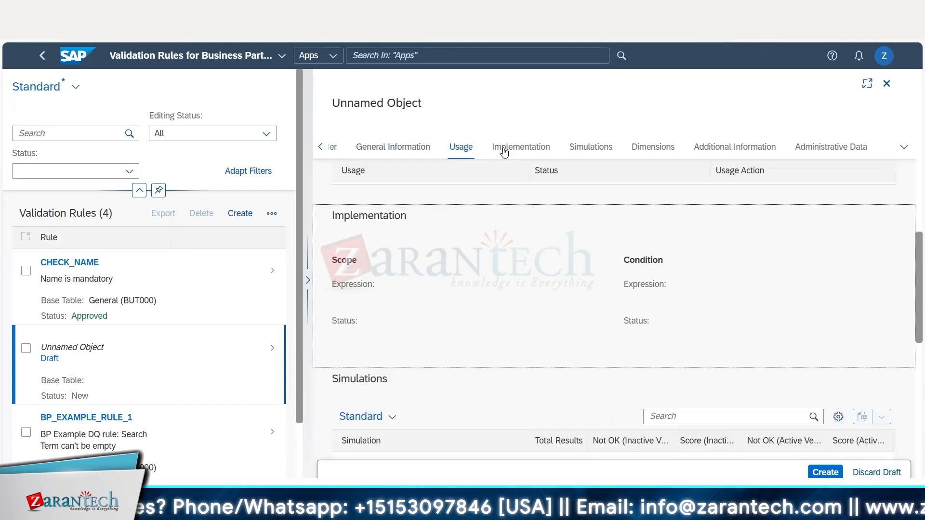
pyautogui.scroll(-5, 648, 151)
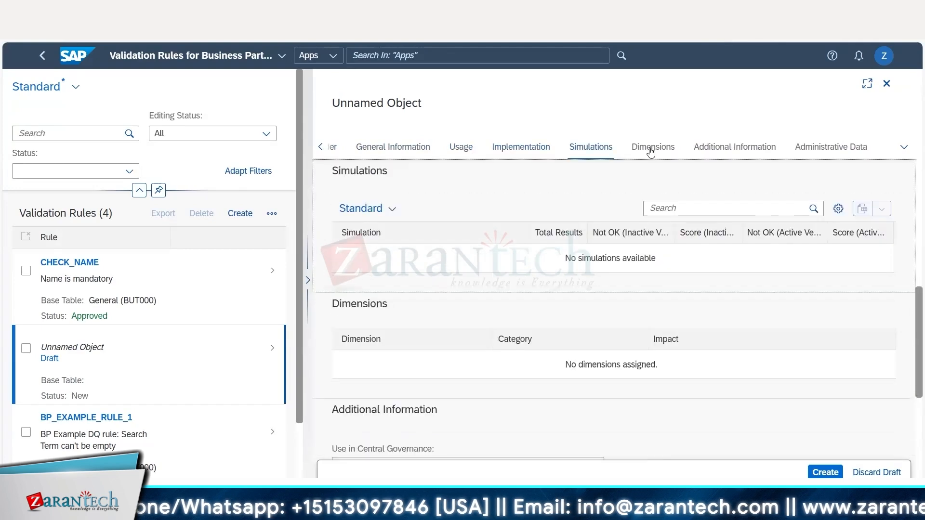
pyautogui.click(714, 148)
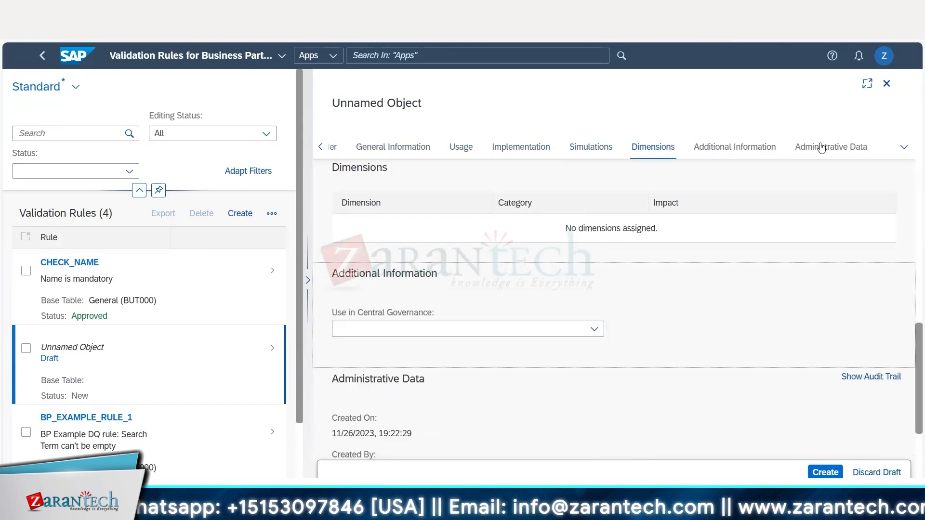
pyautogui.click(821, 151)
pyautogui.click(716, 152)
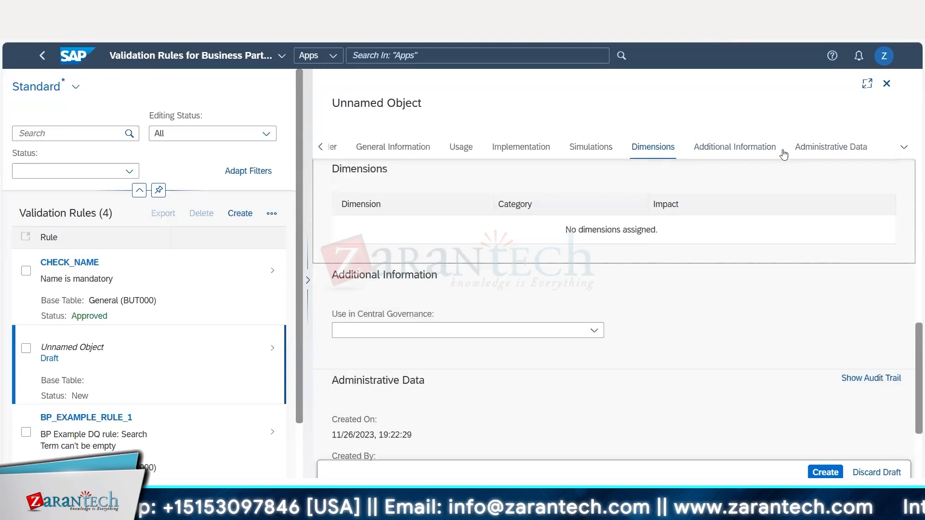
# Set both the Rule ID and the Rule Name of the new validation rule to RULE_BU_SORT1.
pyautogui.click(642, 151)
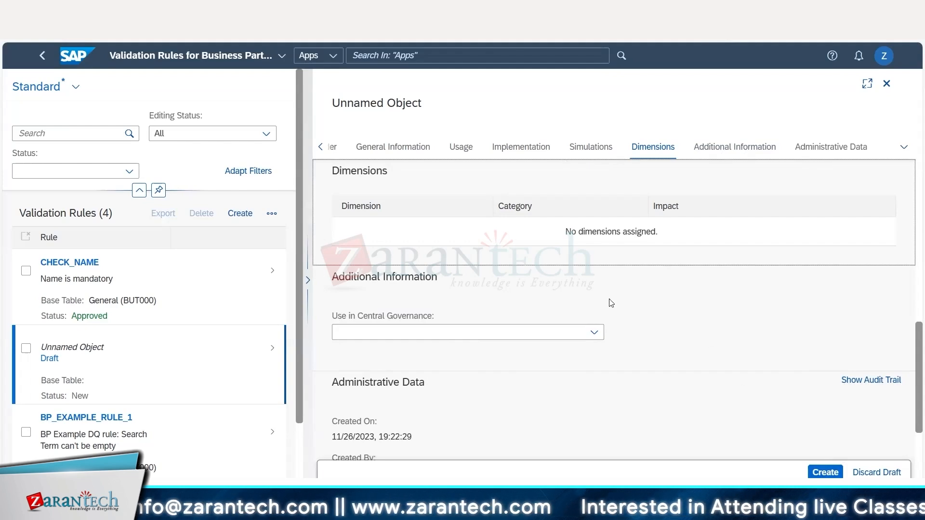
pyautogui.scroll(15, 566, 299)
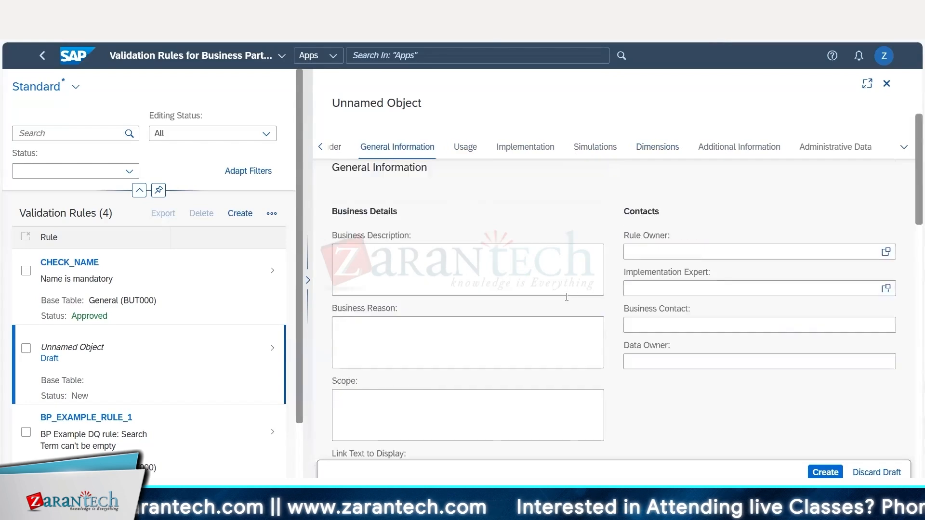
pyautogui.click(397, 197)
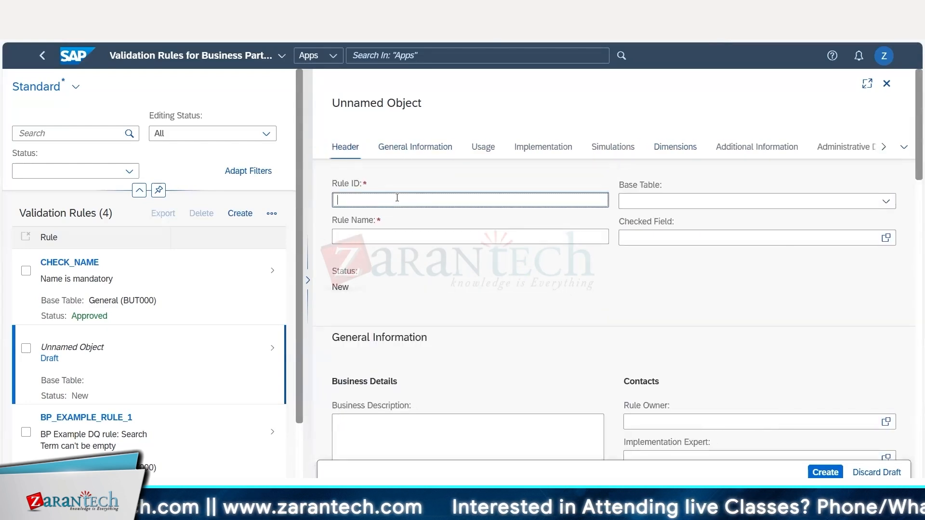
pyautogui.write('R')
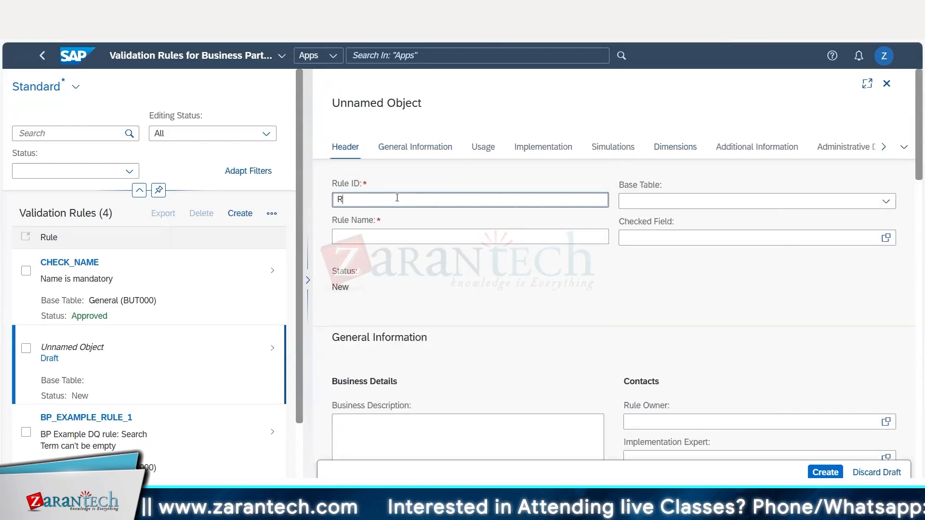
pyautogui.write('ULE_B')
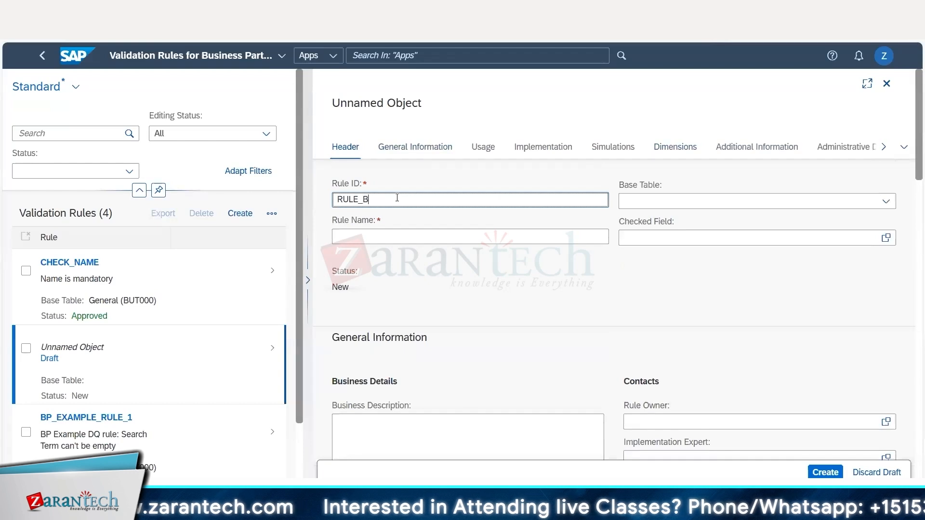
pyautogui.write('U_SORT1')
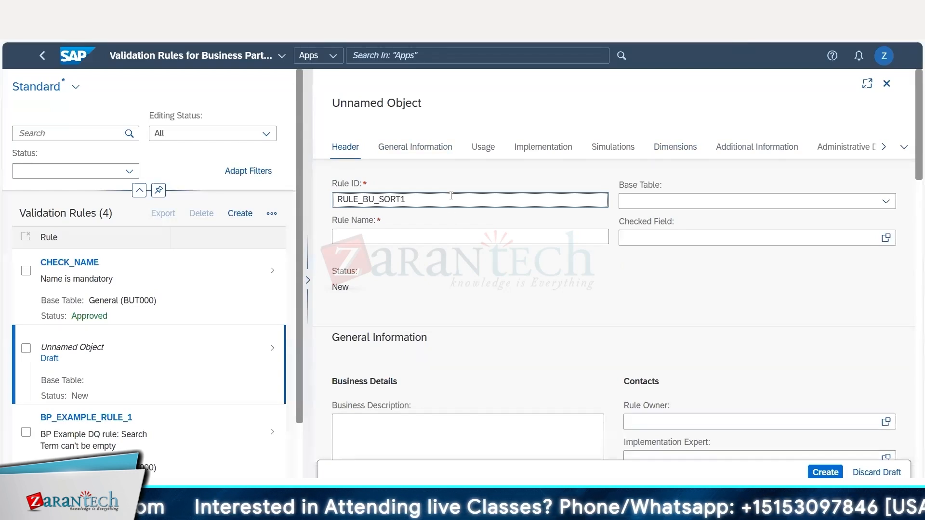
pyautogui.moveTo(451, 196); pyautogui.dragTo(317, 199)
pyautogui.hotkey('ctrl', 'c')
pyautogui.click(385, 232)
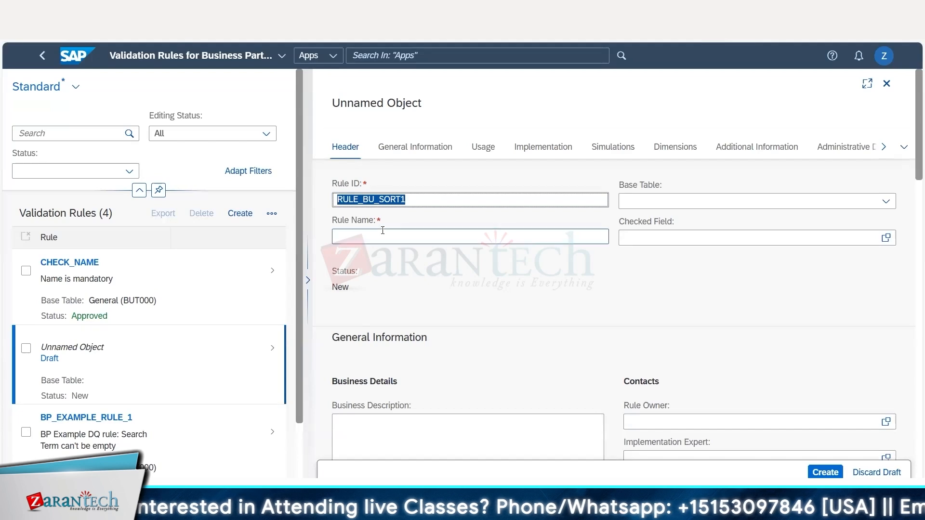
pyautogui.hotkey('ctrl', 'v')
# Set the rule's Base Table to General (BUT000).
pyautogui.click(637, 200)
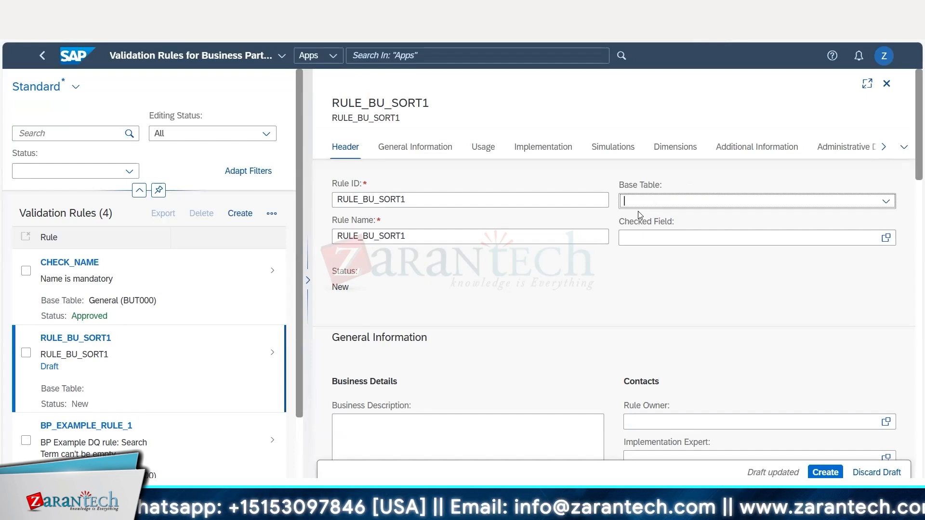
pyautogui.write('But000')
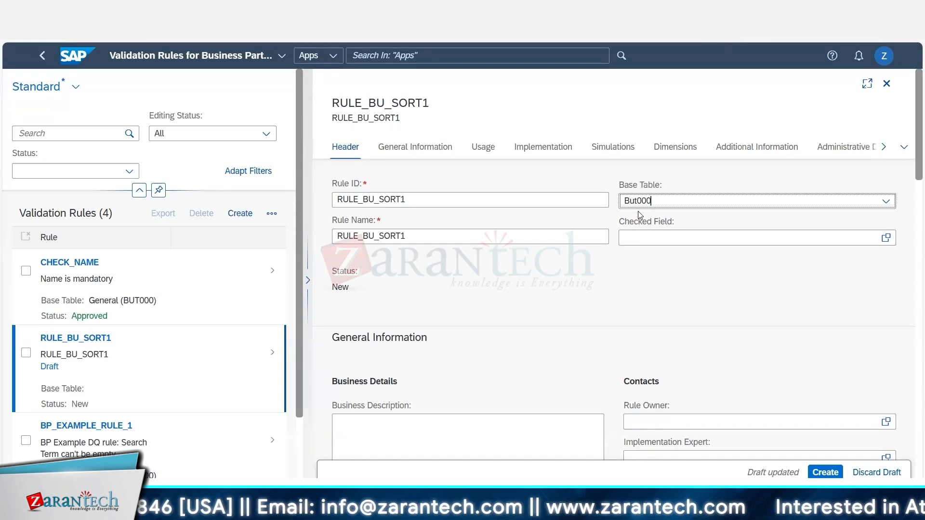
pyautogui.press('BackSpace')
pyautogui.press('BackSpace')
pyautogui.press('BackSpace')
pyautogui.press('BackSpace')
pyautogui.press('BackSpace')
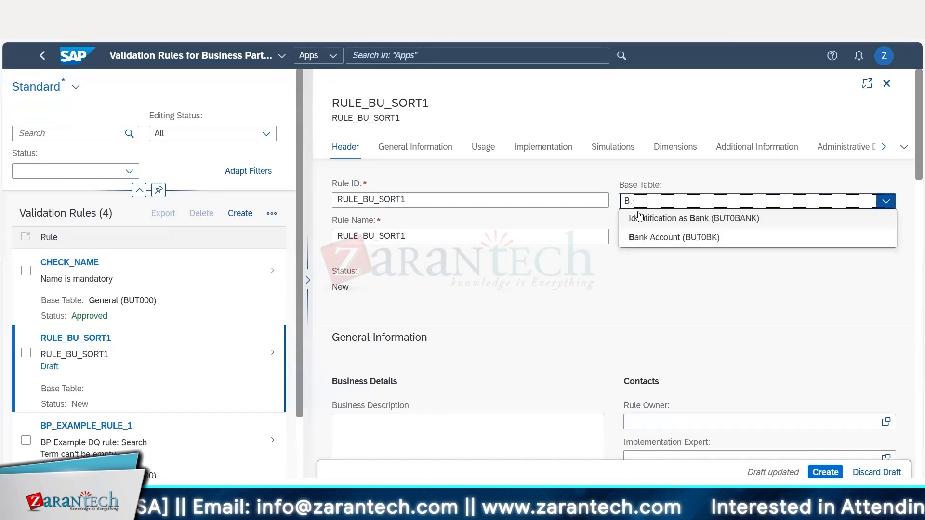
pyautogui.write('UT000')
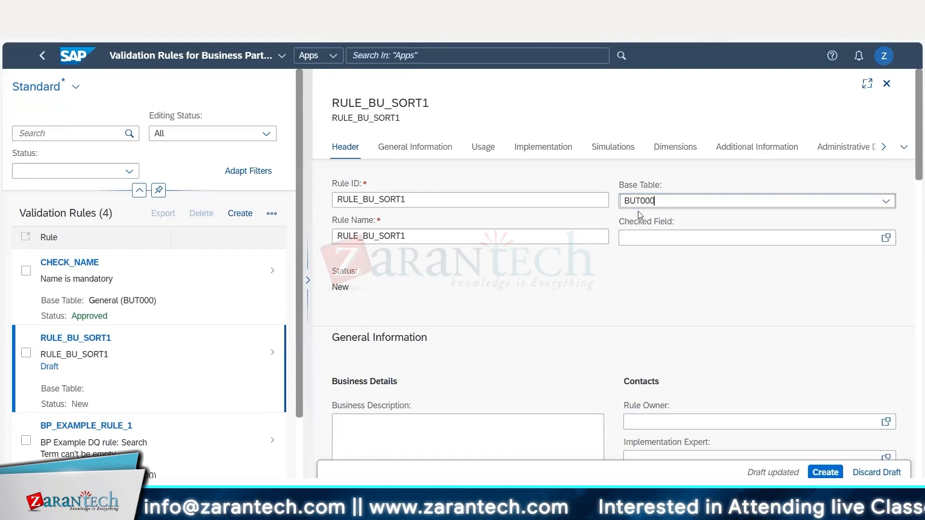
pyautogui.press('Return')
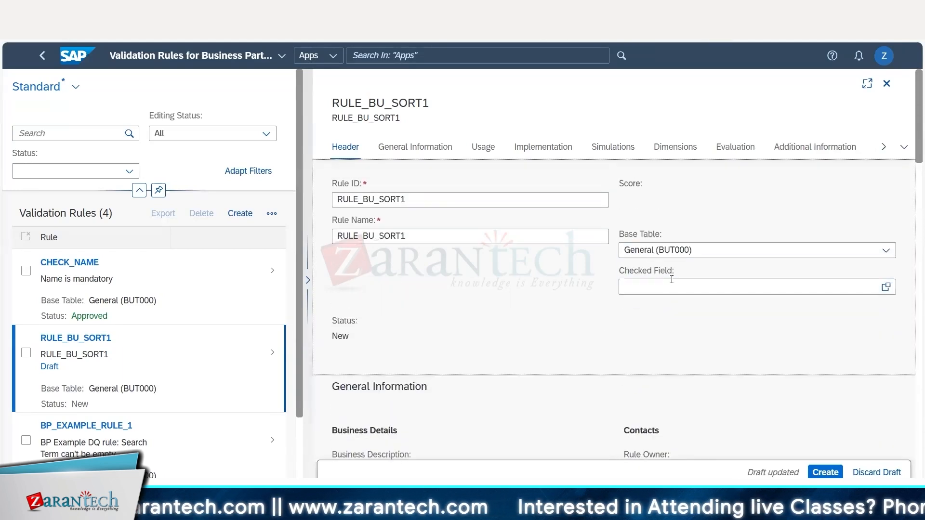
# Open the Checked Field selection and look up the technical name of Search Term 1 in the BUT000 table display.
pyautogui.click(647, 289)
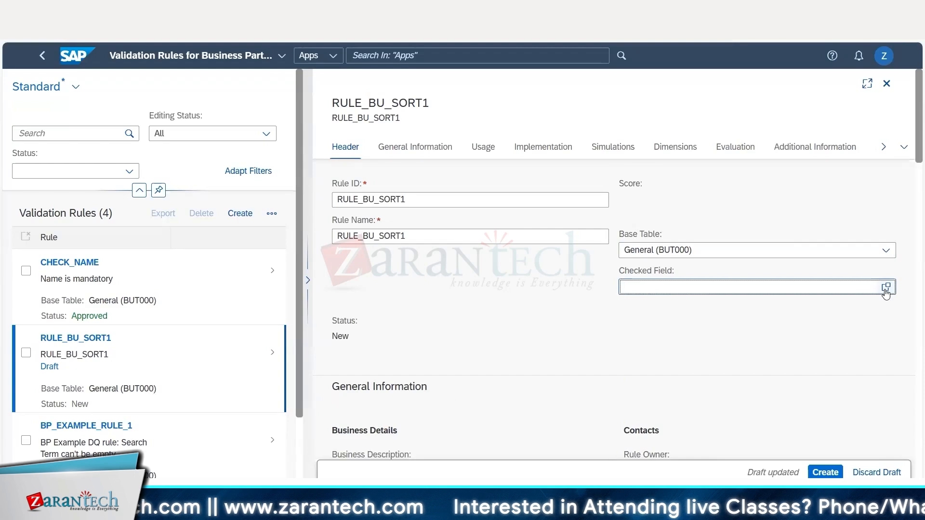
pyautogui.click(886, 289)
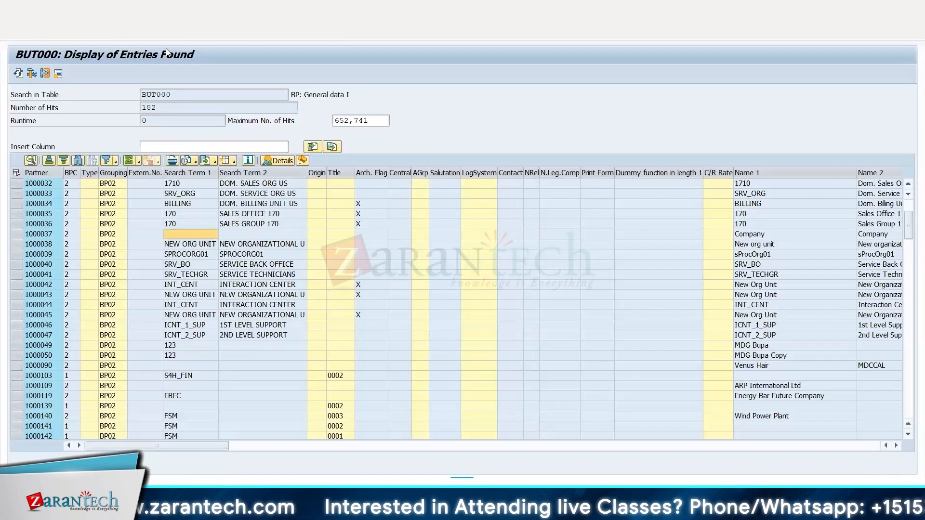
pyautogui.press('F3')
pyautogui.moveTo(491, 274); pyautogui.dragTo(433, 276)
pyautogui.click(433, 276)
# Search the checked fields for BU_SORT1 and choose Search Term 1 for Business Partner from table General (BUT000).
pyautogui.click(216, 145)
pyautogui.write('B')
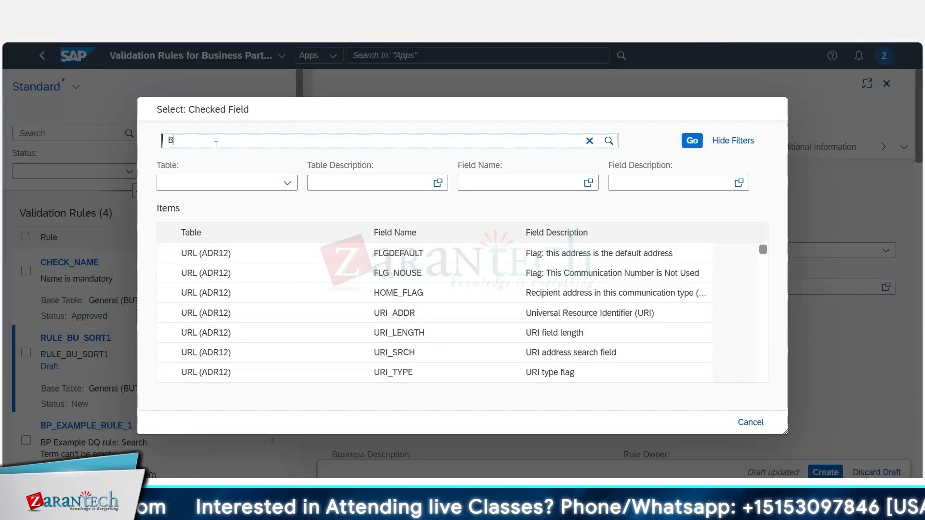
pyautogui.write('U_SORT1')
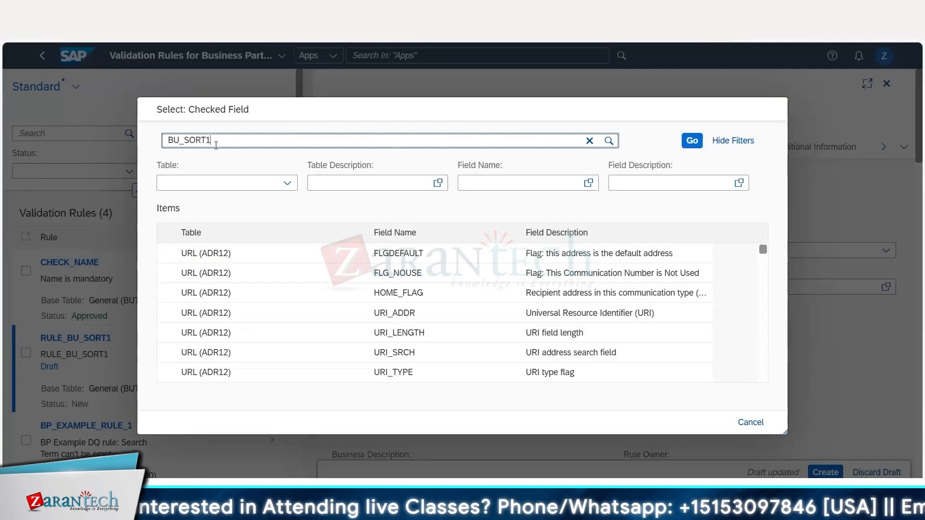
pyautogui.press('Return')
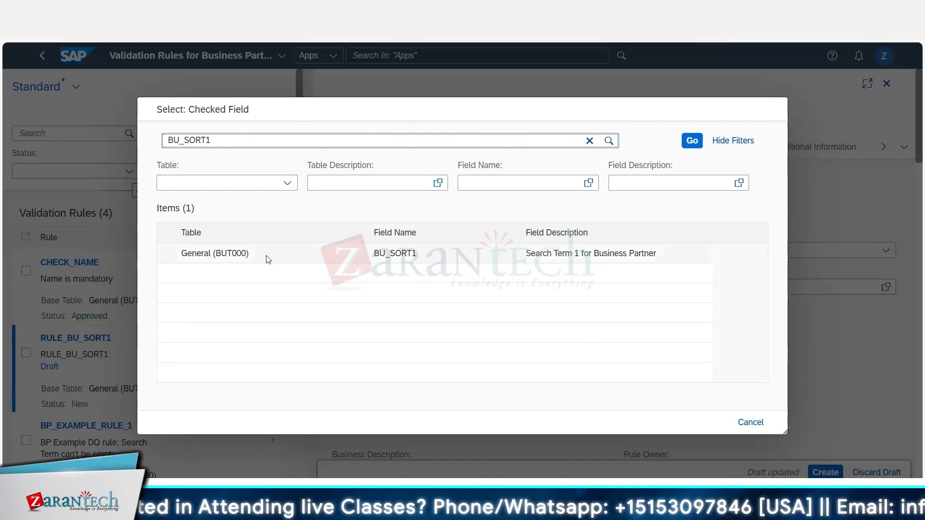
pyautogui.moveTo(187, 254); pyautogui.dragTo(227, 254)
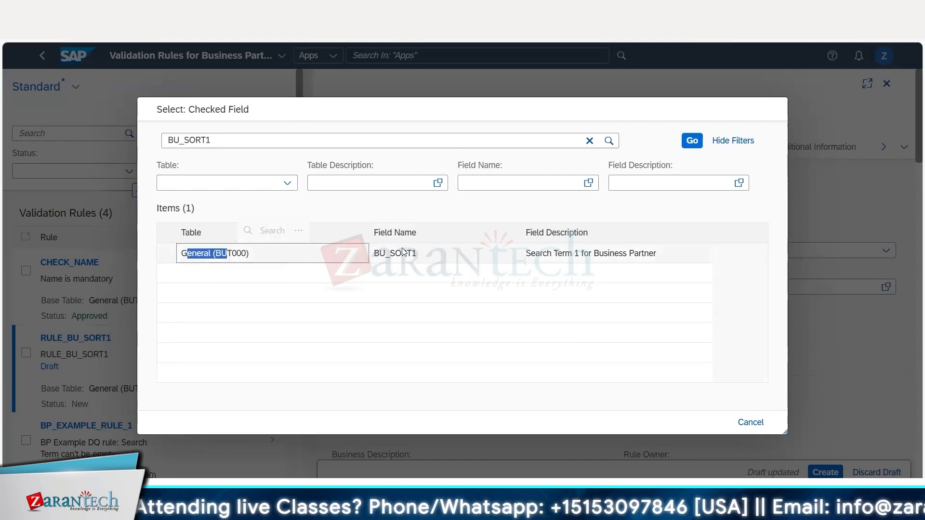
pyautogui.click(428, 254)
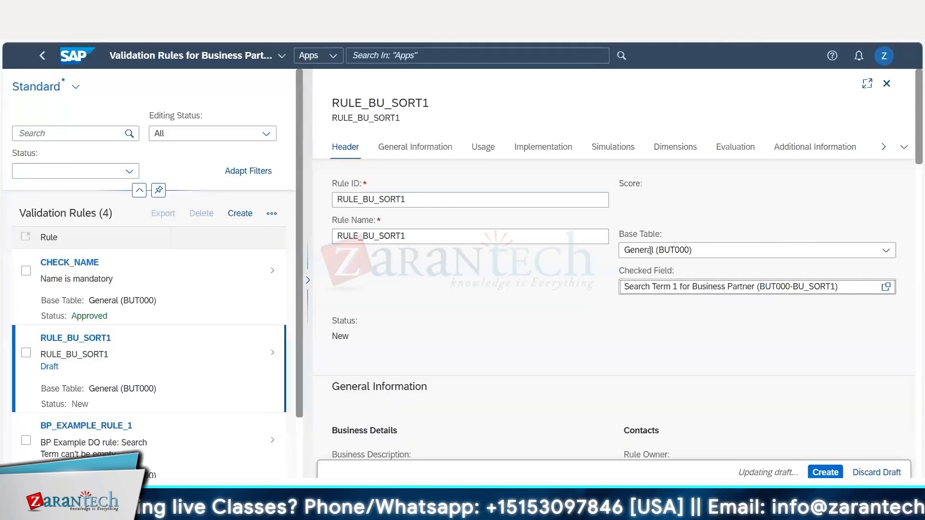
# Enter the Business Description "Rule is to identify the search term 1 blank data and correct the information.".
pyautogui.scroll(-3, 675, 243)
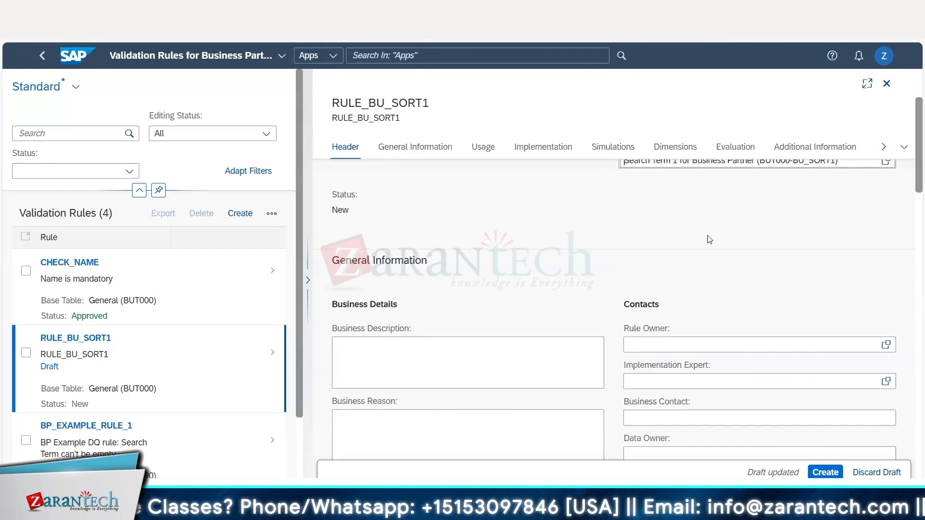
pyautogui.scroll(3, 707, 239)
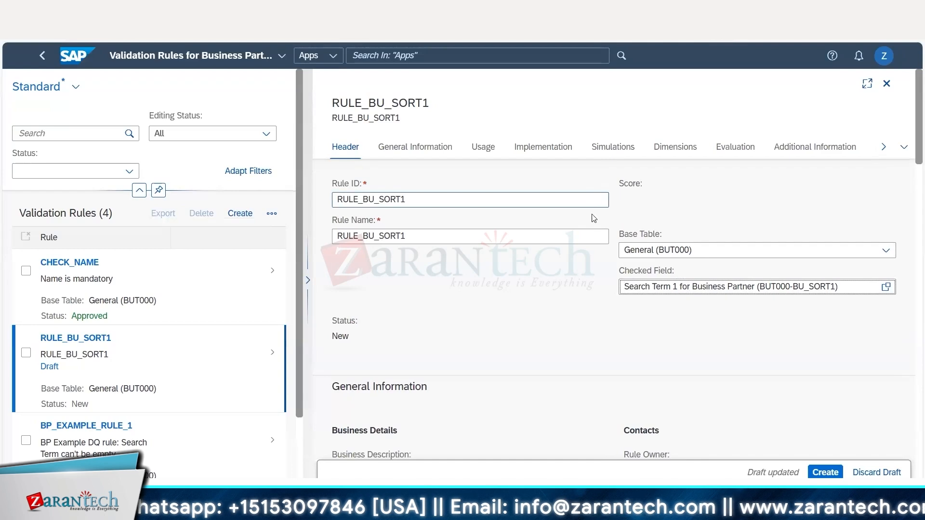
pyautogui.scroll(-4, 594, 218)
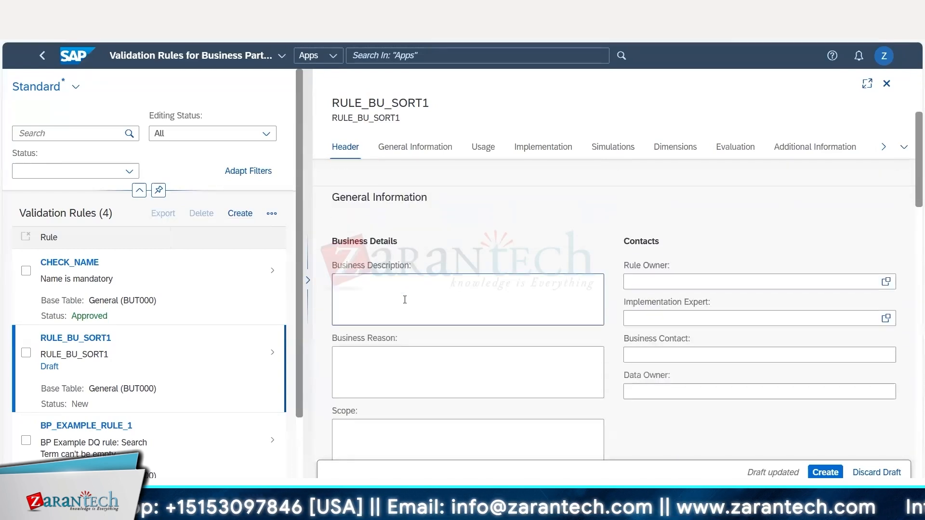
pyautogui.scroll(-3, 412, 289)
pyautogui.scroll(1, 412, 288)
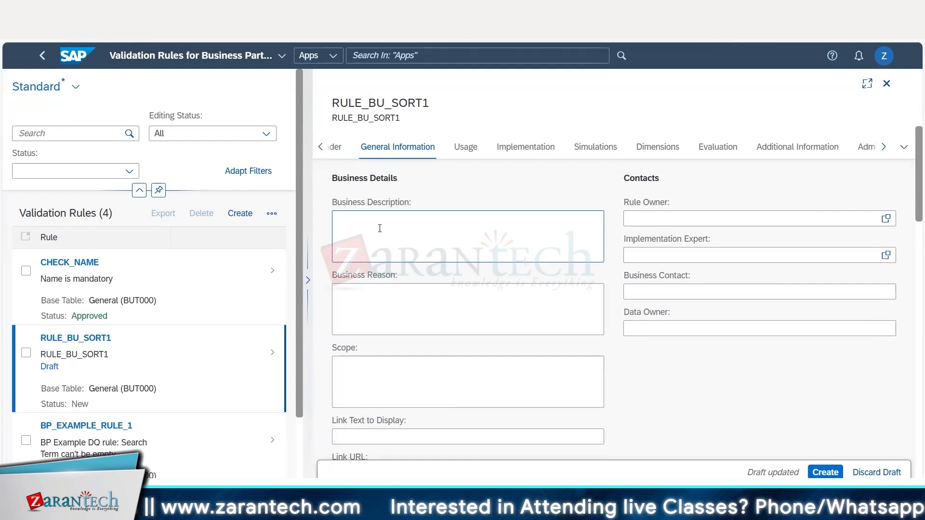
pyautogui.click(380, 229)
pyautogui.write('Rule is to identify the search t')
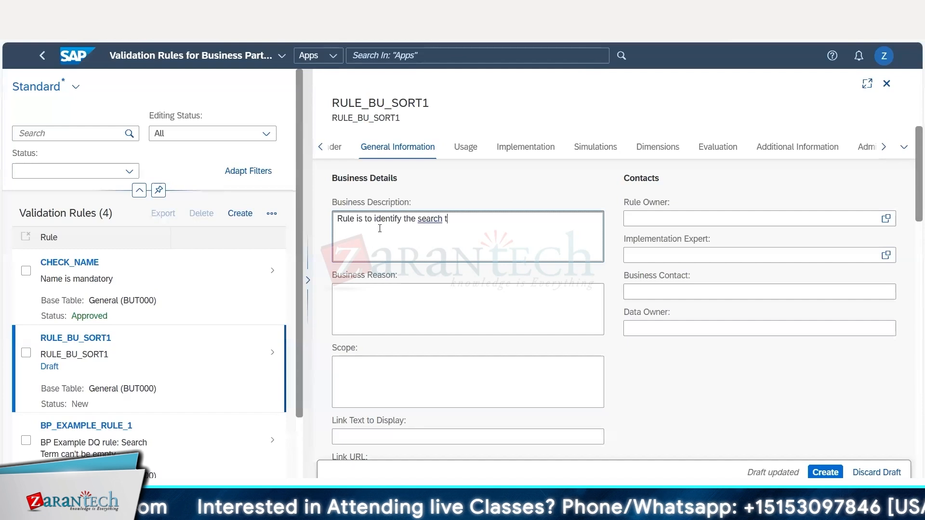
pyautogui.write(',')
pyautogui.hotkey('ctrl', 'Left')
pyautogui.write('blank')
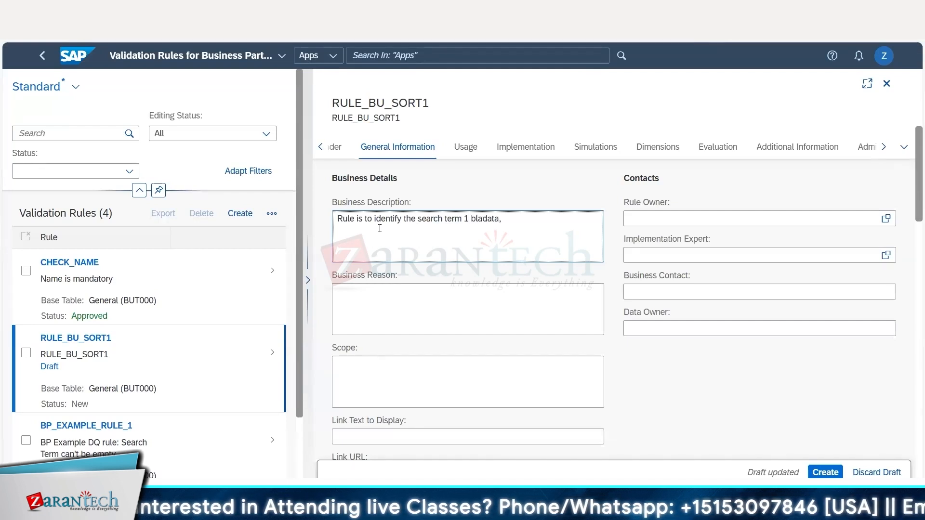
pyautogui.write(' data and correct the information.')
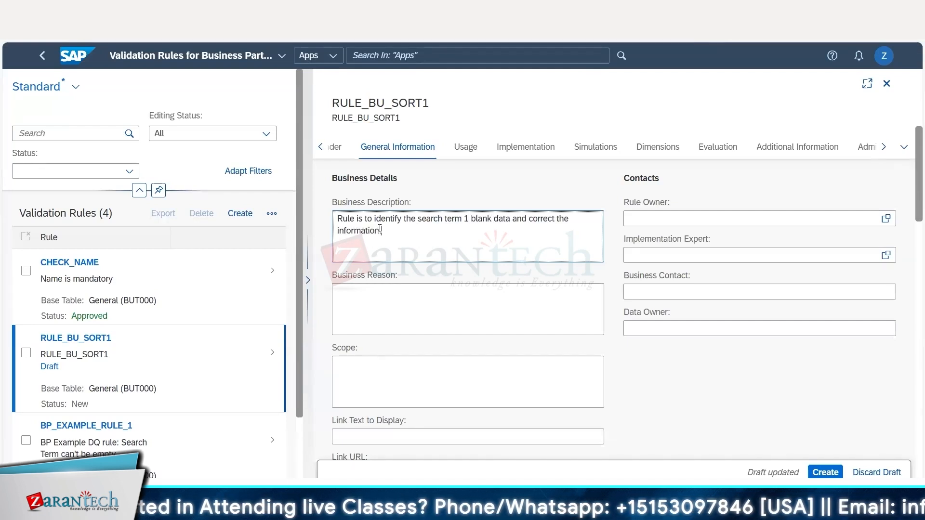
# Copy the Business Description text into both the Business Reason and the Scope of the rule.
pyautogui.click(401, 306)
pyautogui.write('Rule is to identify the search term 1 blank data and correct the information.')
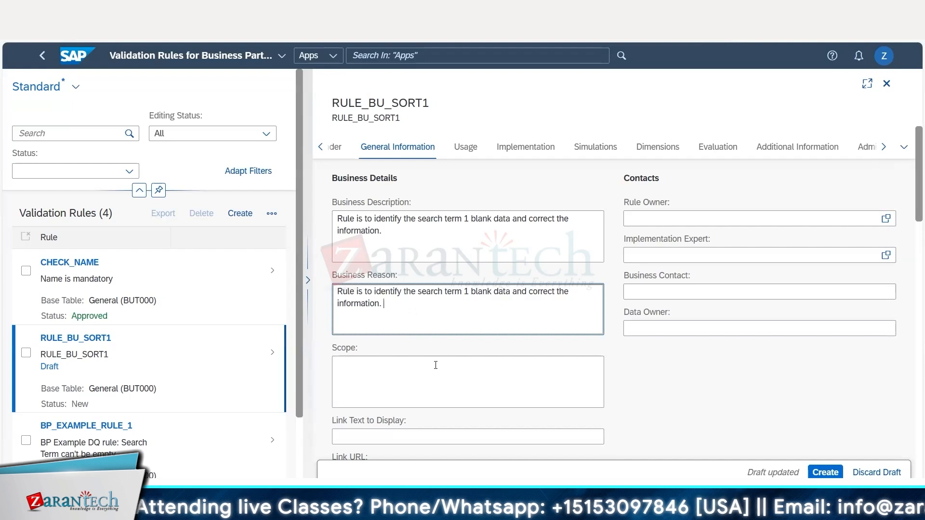
pyautogui.click(436, 365)
pyautogui.write('Rule is to identify the search term 1 blank data and correct the information.')
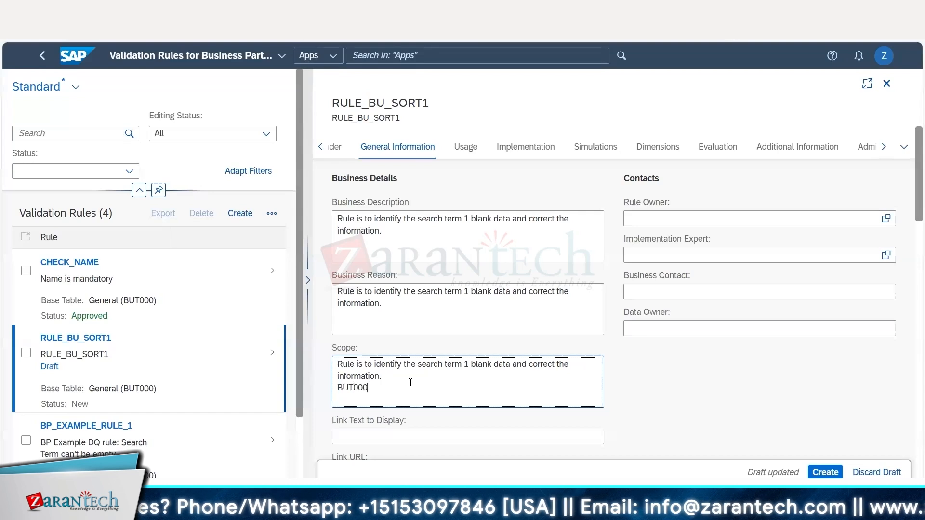
# Add "Table : BUT000 - General data for BP" and "Fields: BU_GROUP," as new lines in the Scope, checking field names in the table display.
pyautogui.press('Home')
pyautogui.write('Table :')
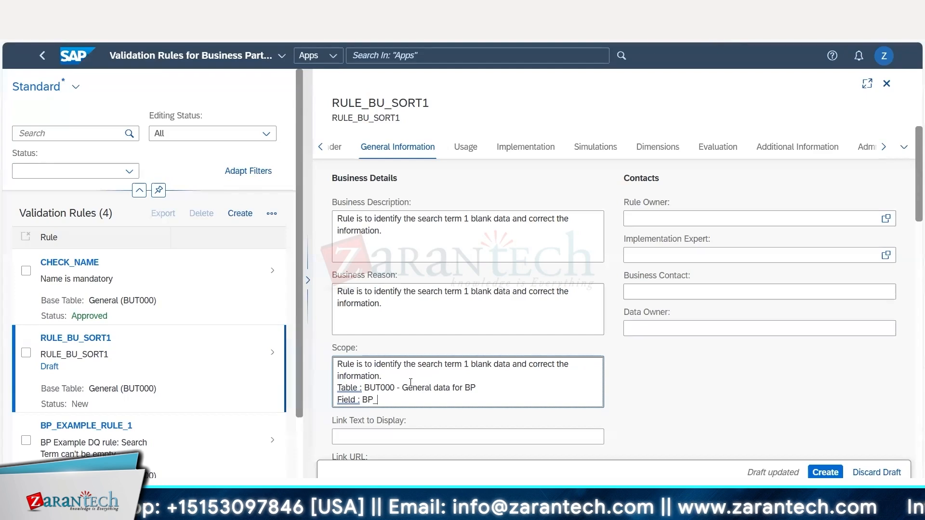
pyautogui.hotkey('alt', 'Tab')
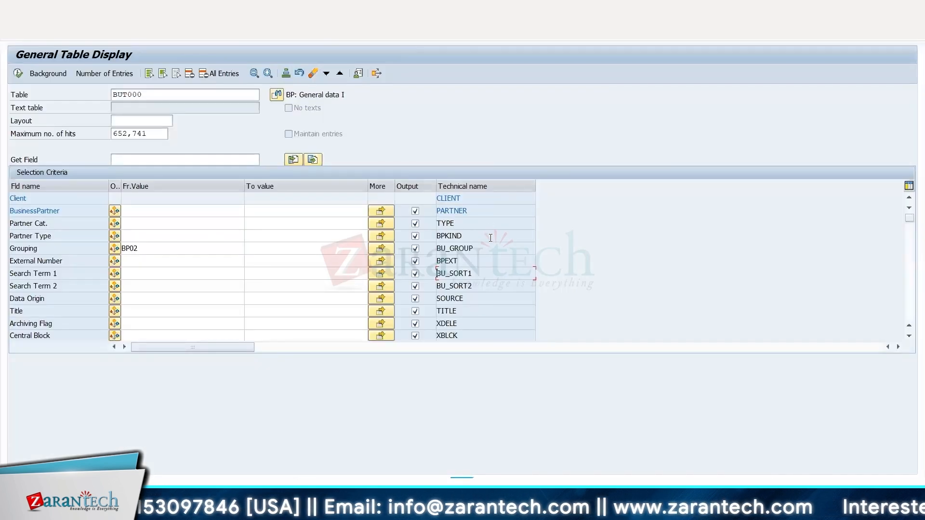
pyautogui.hotkey('alt', 'Tab')
pyautogui.press('BackSpace')
pyautogui.press('BackSpace')
pyautogui.write('BU_GROUP')
pyautogui.write(',')
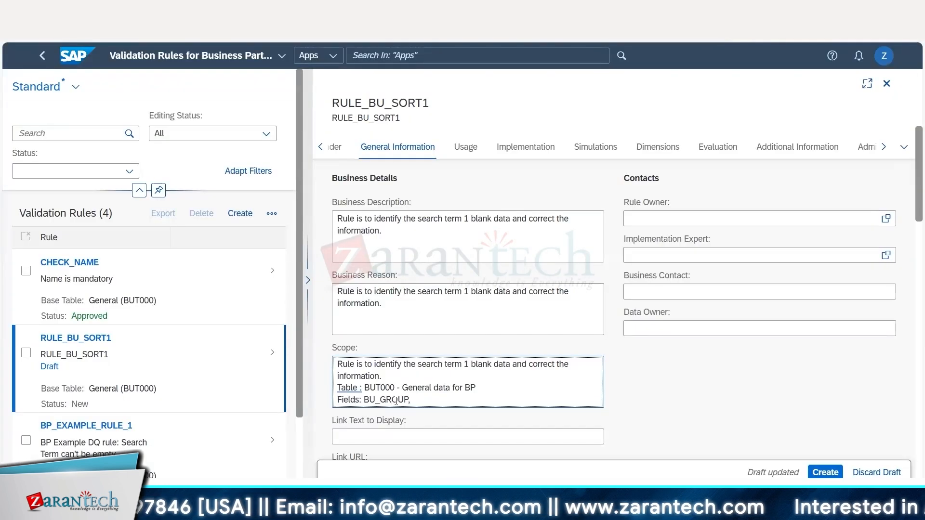
# Copy the technical name BU_SORT1 from the BUT000 table display and append it to the Fields line in the Scope.
pyautogui.hotkey('alt', 'Tab')
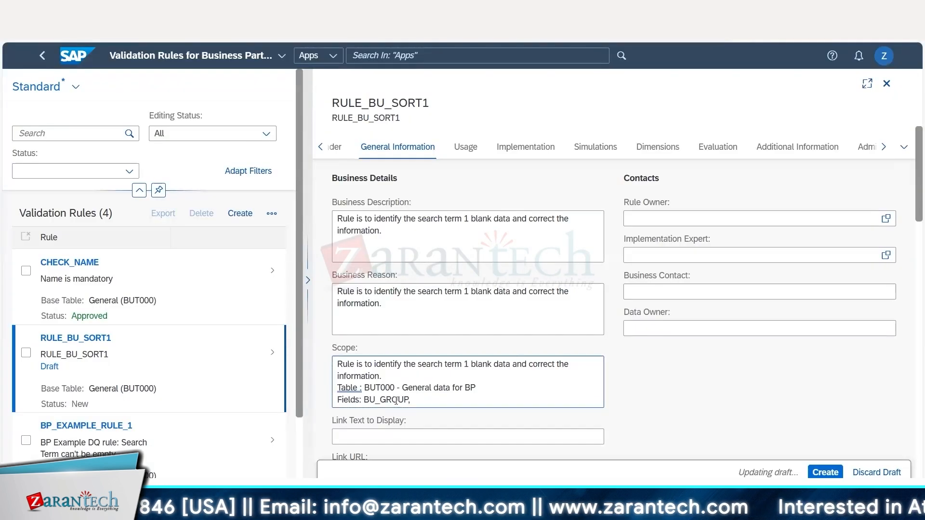
pyautogui.moveTo(473, 275); pyautogui.dragTo(437, 275)
pyautogui.hotkey('ctrl', 'c')
pyautogui.hotkey('alt', 'Tab')
pyautogui.hotkey('ctrl', 'v')
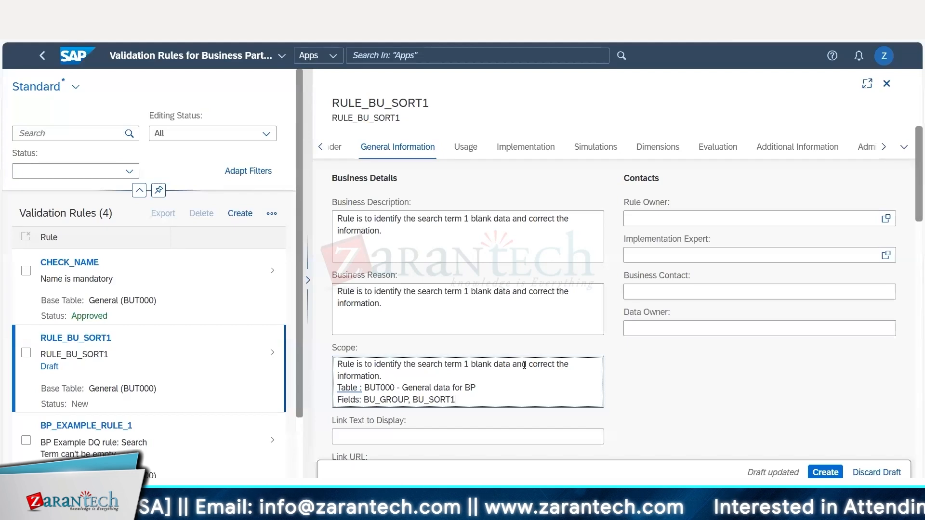
# Examine the Link Text to Display field below the rule's Scope.
pyautogui.scroll(-3, 529, 382)
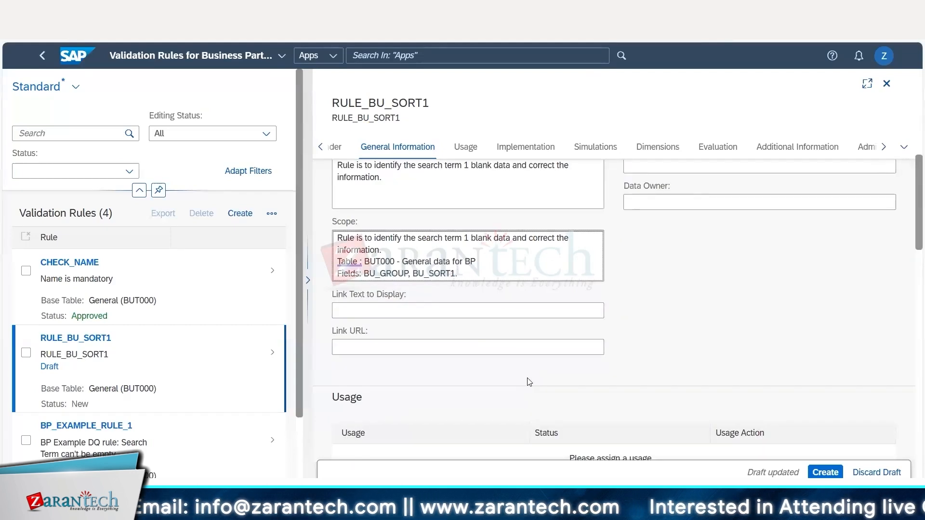
pyautogui.click(345, 313)
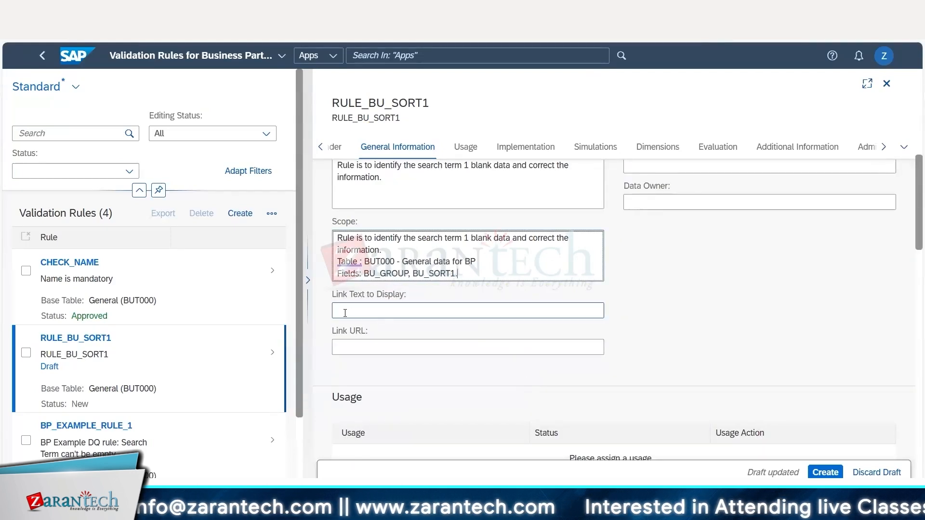
pyautogui.moveTo(369, 294); pyautogui.dragTo(409, 294)
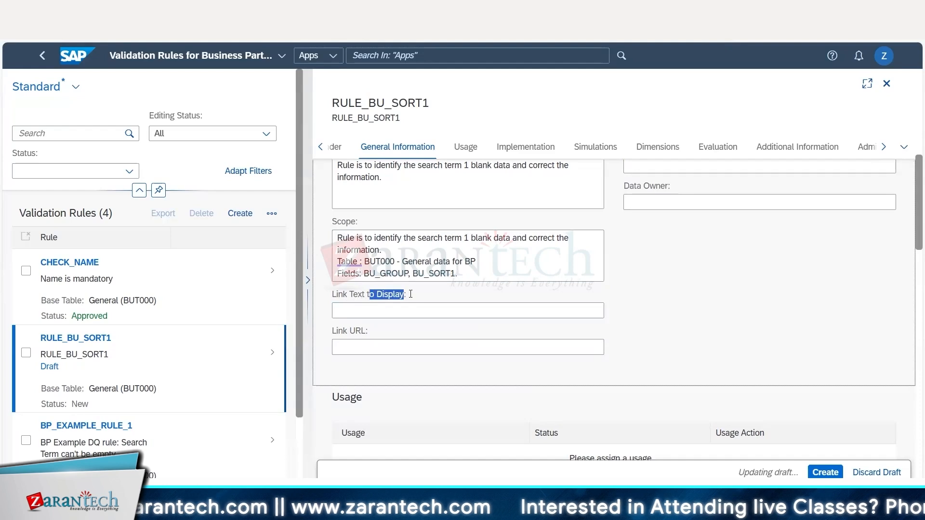
# Review the Link Text to Display and Link URL fields along with the rule's header and business details.
pyautogui.moveTo(336, 295); pyautogui.dragTo(395, 294)
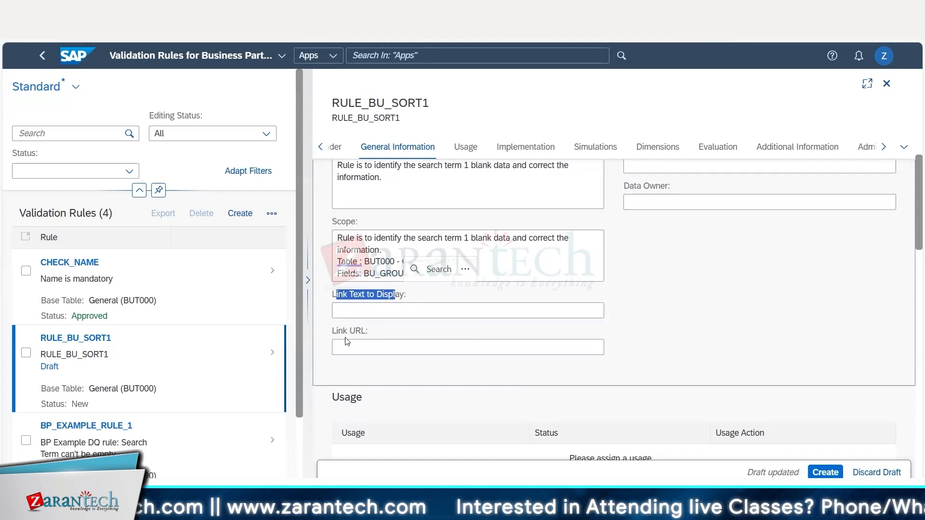
pyautogui.scroll(-3, 365, 350)
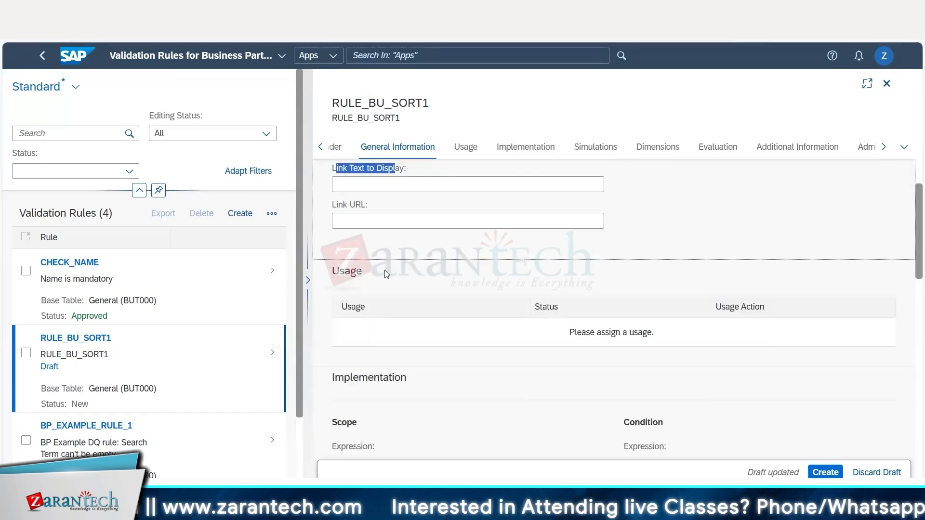
pyautogui.scroll(5, 402, 265)
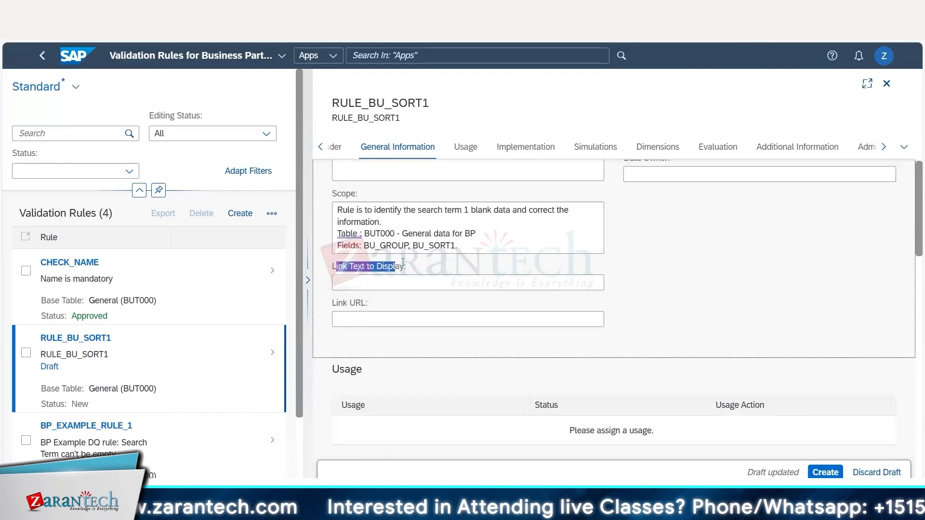
pyautogui.scroll(5, 398, 167)
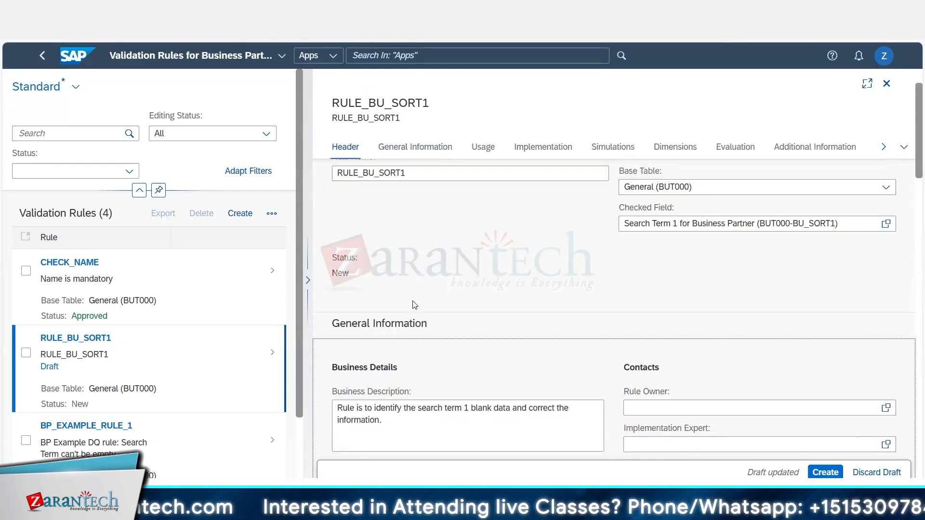
pyautogui.scroll(-4, 404, 284)
pyautogui.scroll(4, 820, 294)
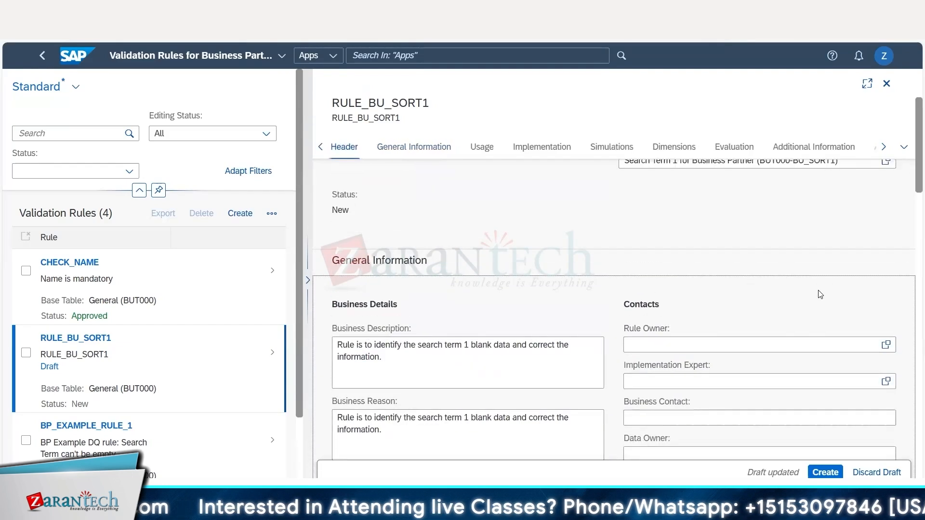
# Look up the users available as Rule Owner and close the selection without choosing one.
pyautogui.scroll(-2, 804, 292)
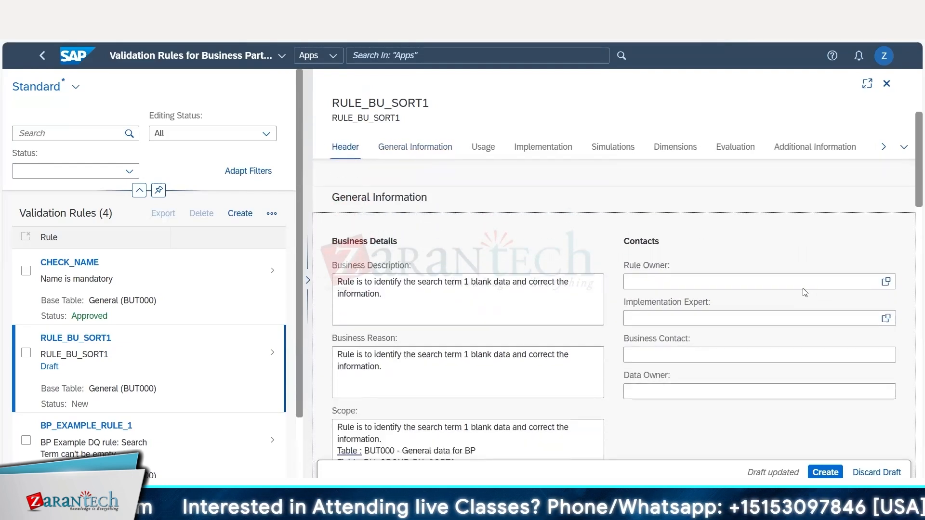
pyautogui.click(754, 284)
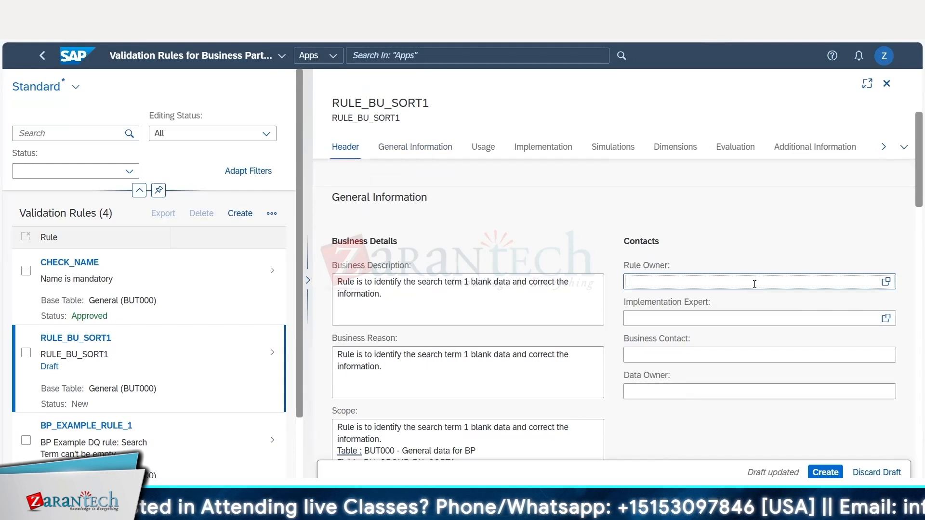
pyautogui.click(886, 282)
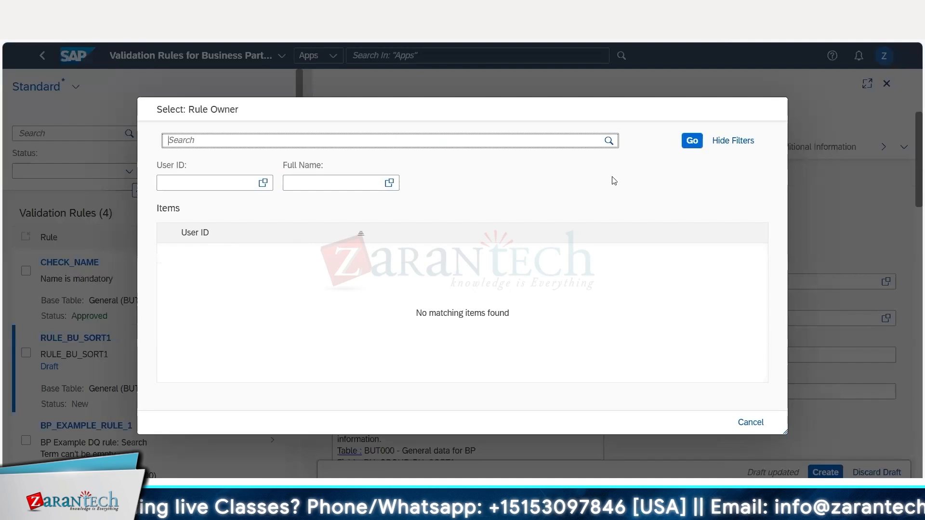
pyautogui.click(692, 140)
pyautogui.click(750, 423)
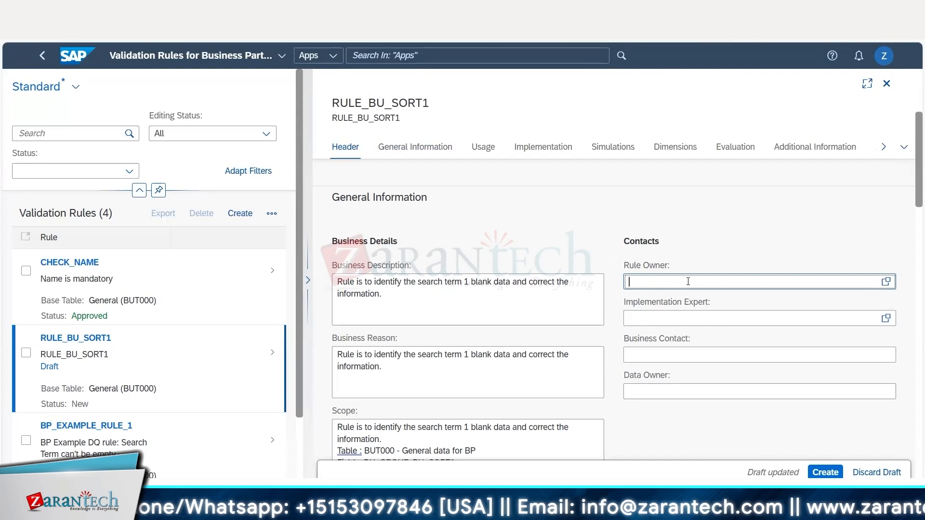
# Enter ZRSAPMDG1 as both the Business Contact and the Data Owner of the rule.
pyautogui.click(660, 319)
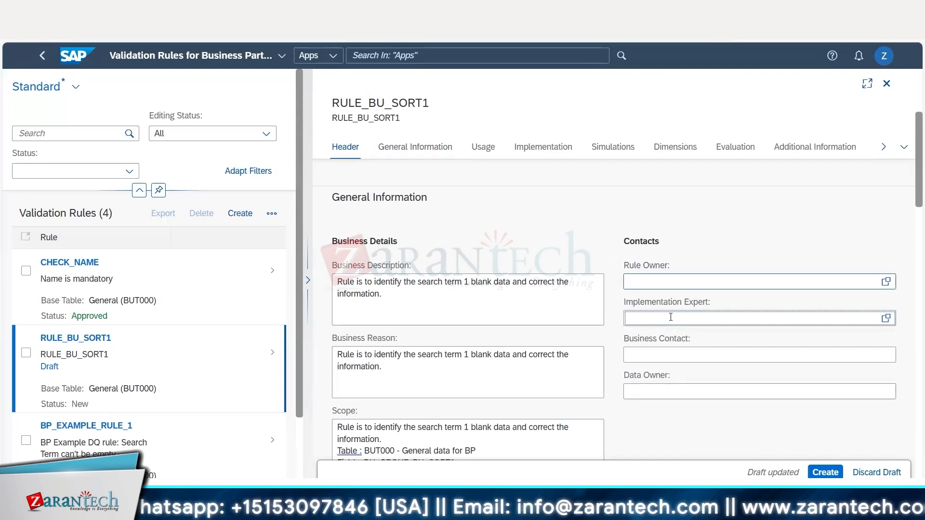
pyautogui.click(661, 356)
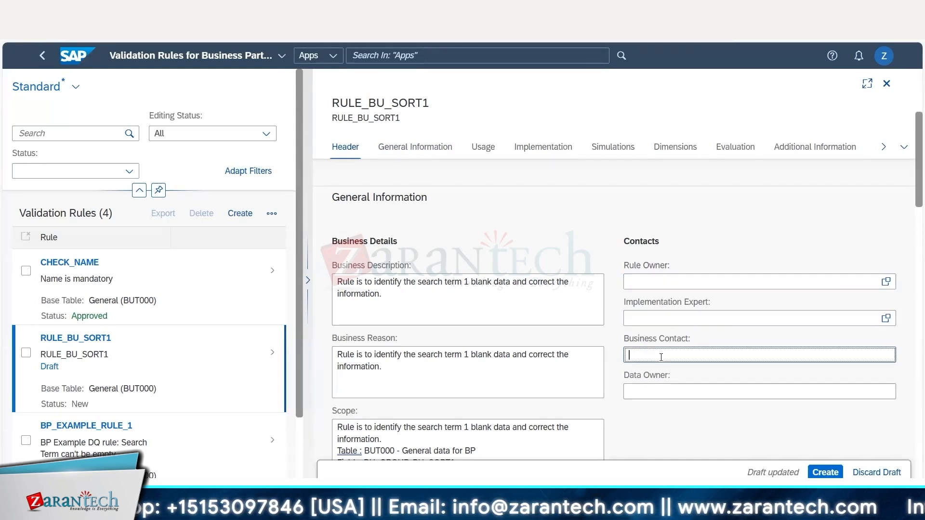
pyautogui.write('ZRSAPMDG')
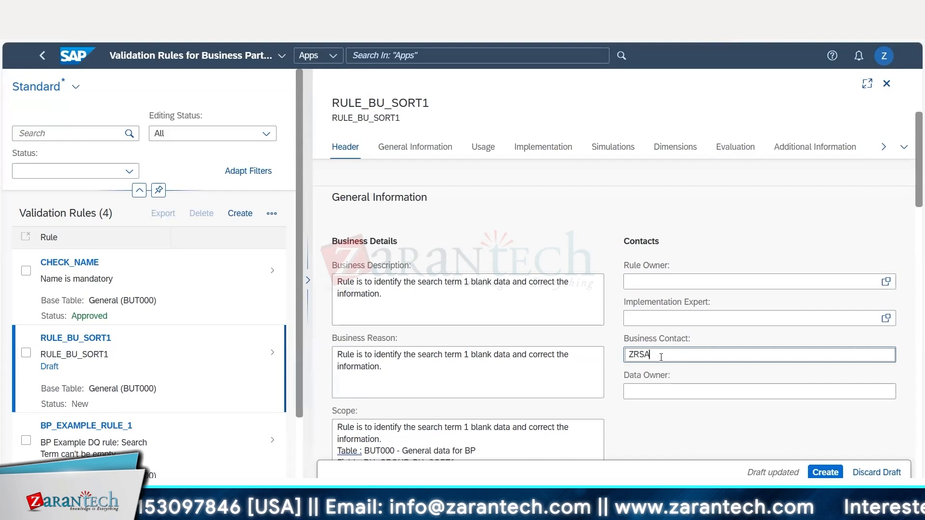
pyautogui.write('1')
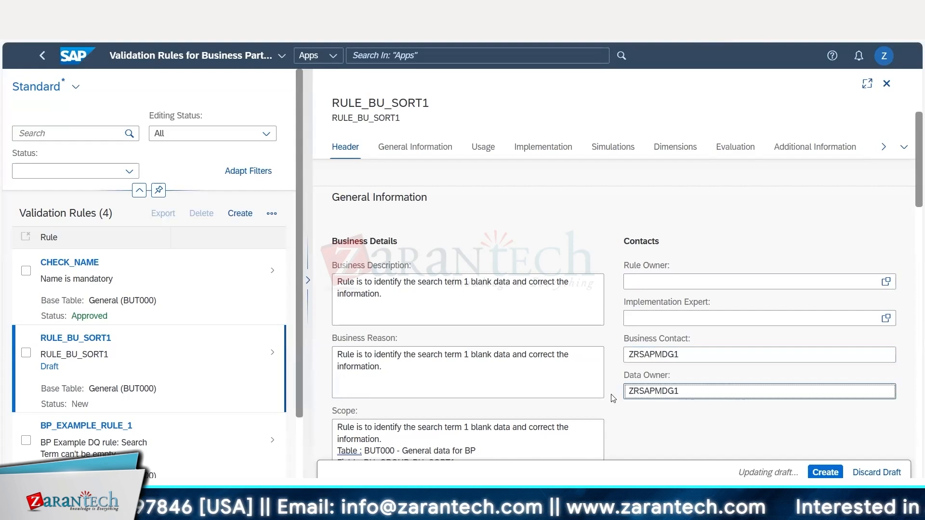
pyautogui.moveTo(680, 392); pyautogui.dragTo(602, 396)
pyautogui.hotkey('ctrl', 'c')
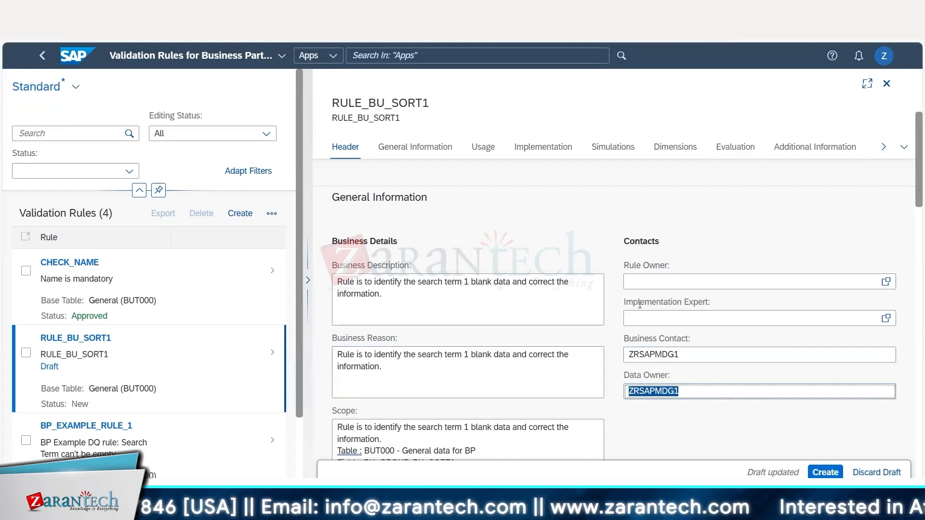
# Try to assign ZRSAPMDG1 as Rule Owner and Implementation Expert, and clear both fields again.
pyautogui.click(642, 279)
pyautogui.hotkey('ctrl', 'v')
pyautogui.click(643, 321)
pyautogui.hotkey('ctrl', 'v')
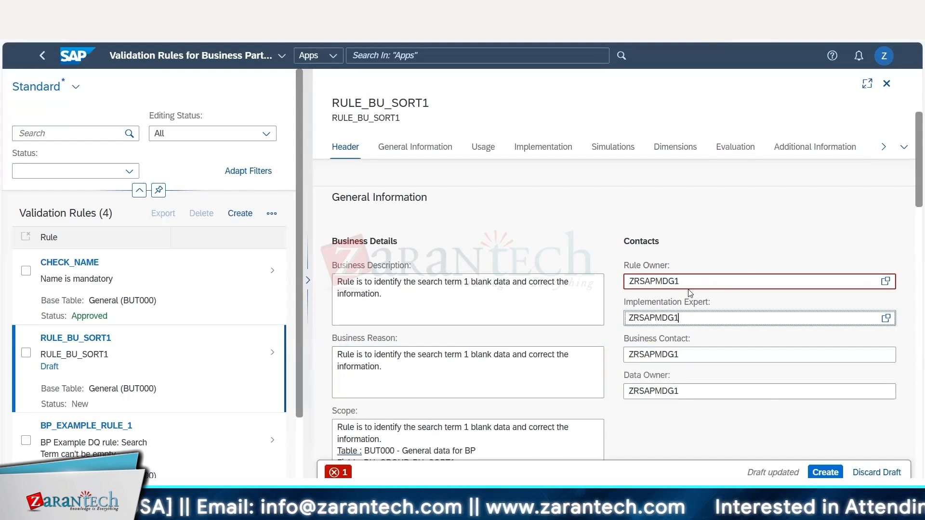
pyautogui.doubleClick(631, 282)
pyautogui.press('BackSpace')
# Review the rule's contacts, business details, Usage section, base table and checked field.
pyautogui.scroll(-3, 699, 274)
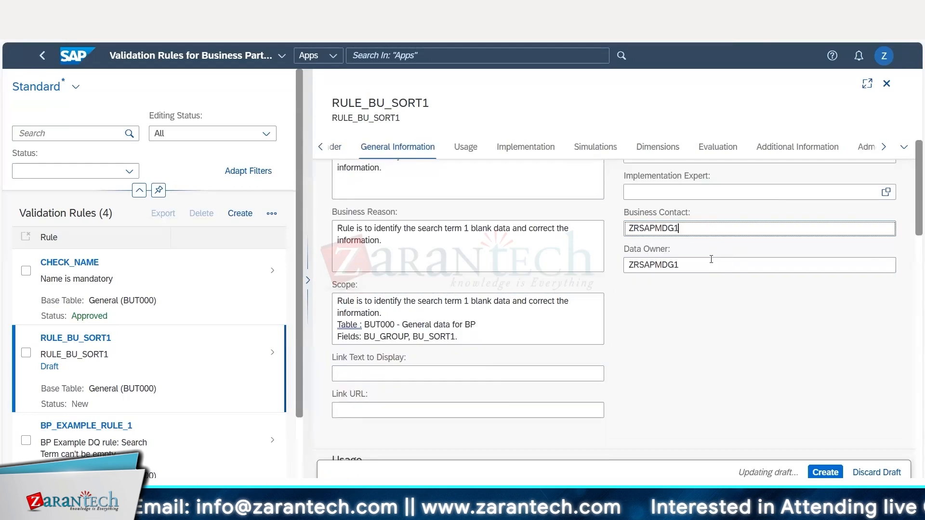
pyautogui.click(702, 264)
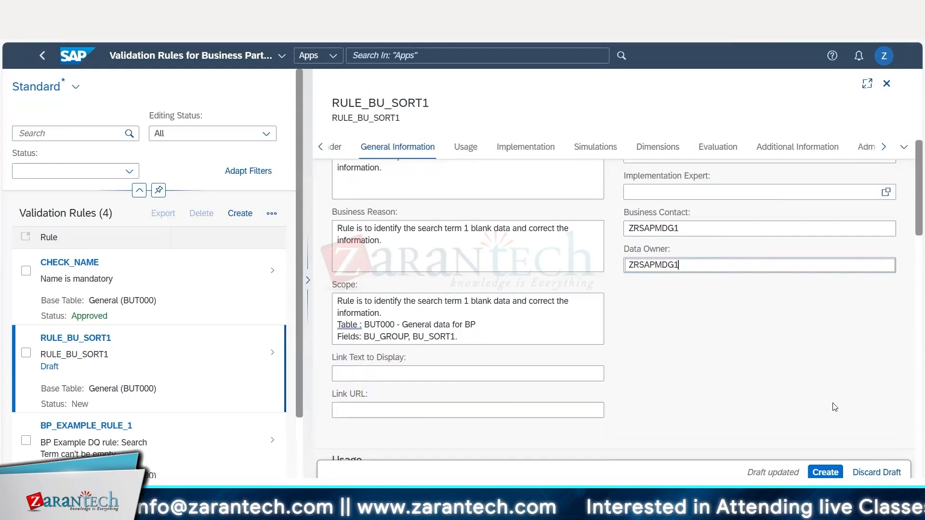
pyautogui.scroll(-5, 720, 338)
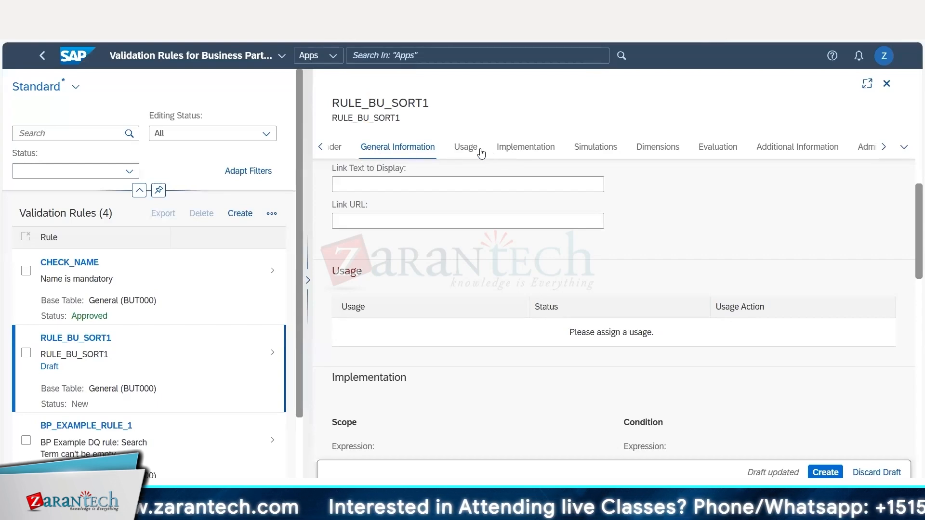
pyautogui.scroll(5, 456, 268)
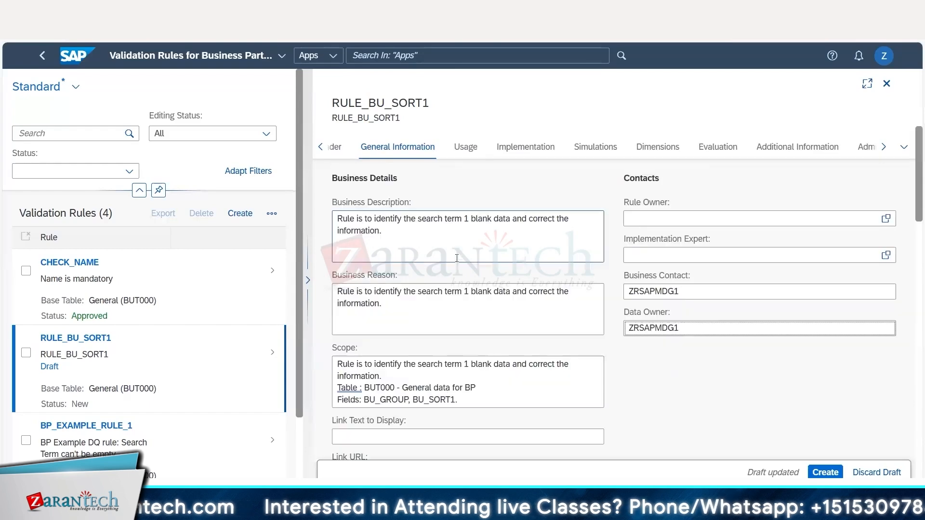
pyautogui.scroll(4, 472, 259)
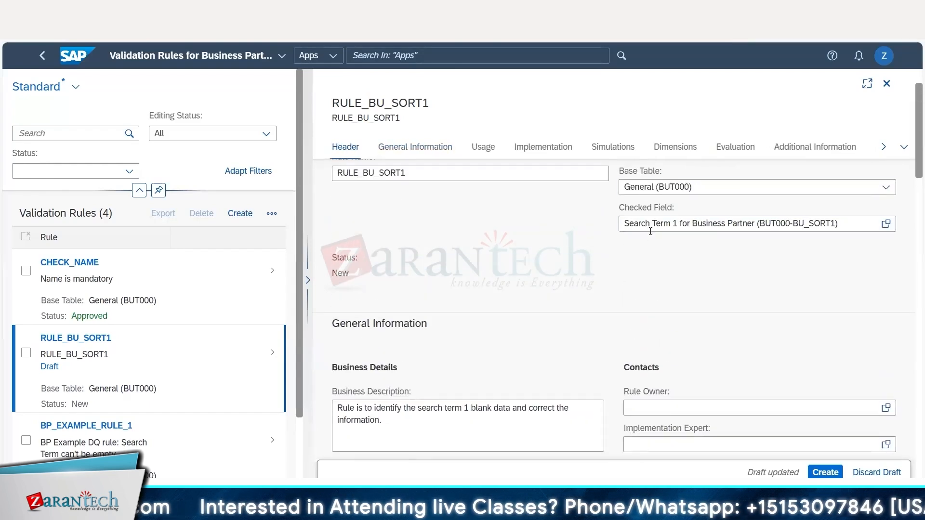
pyautogui.scroll(-3, 650, 225)
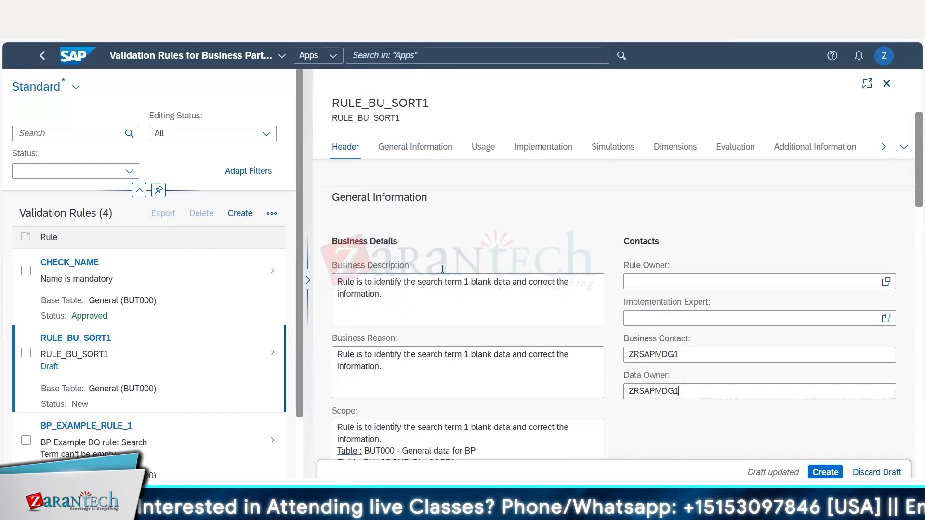
pyautogui.scroll(4, 383, 200)
pyautogui.scroll(-4, 448, 283)
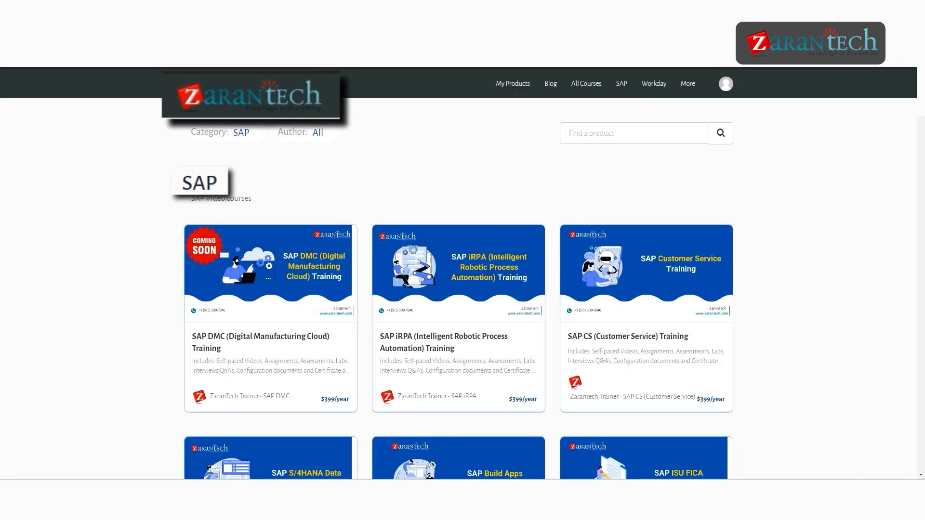
pyautogui.scroll(-1, 458, 273)
pyautogui.scroll(-5, 462, 274)
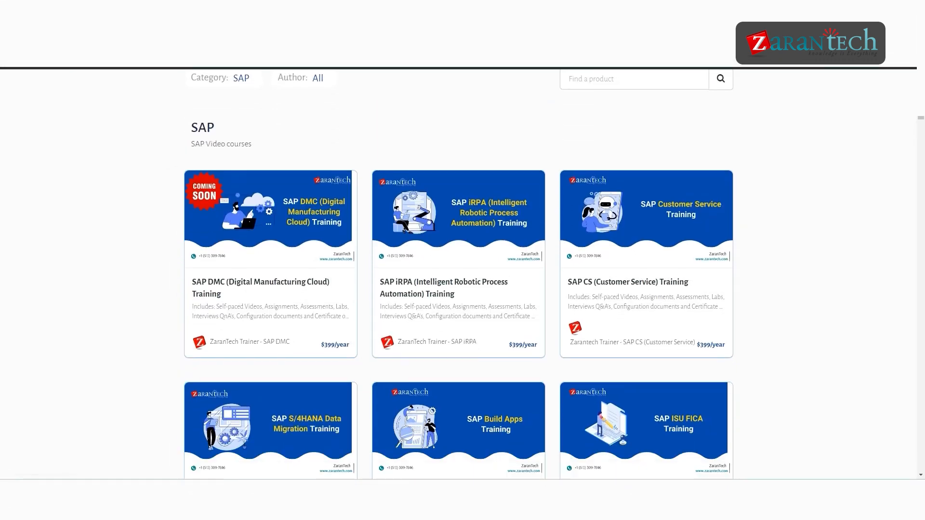
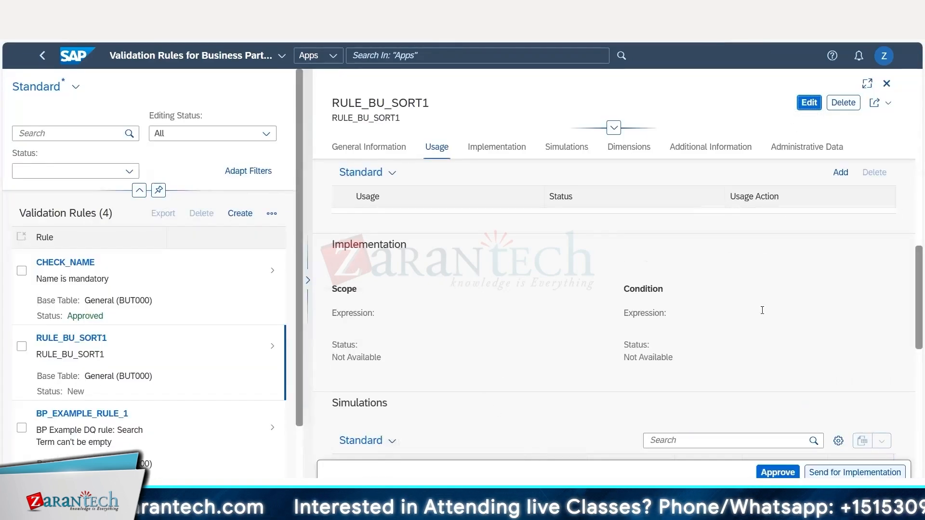
# Review the RULE_BU_SORT1 sections from Usage through Administrative Data and read the note on adding rule usage.
pyautogui.scroll(1, 762, 313)
pyautogui.scroll(-5, 762, 313)
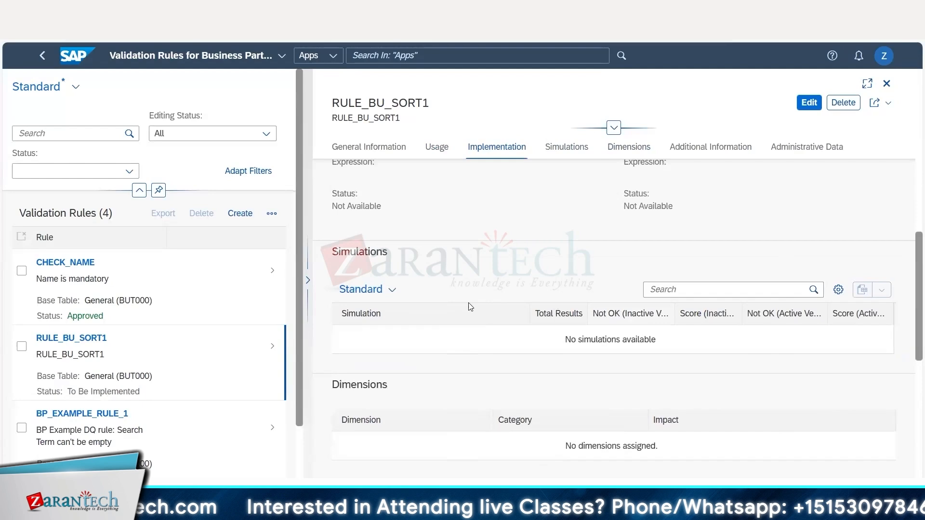
pyautogui.scroll(-3, 469, 305)
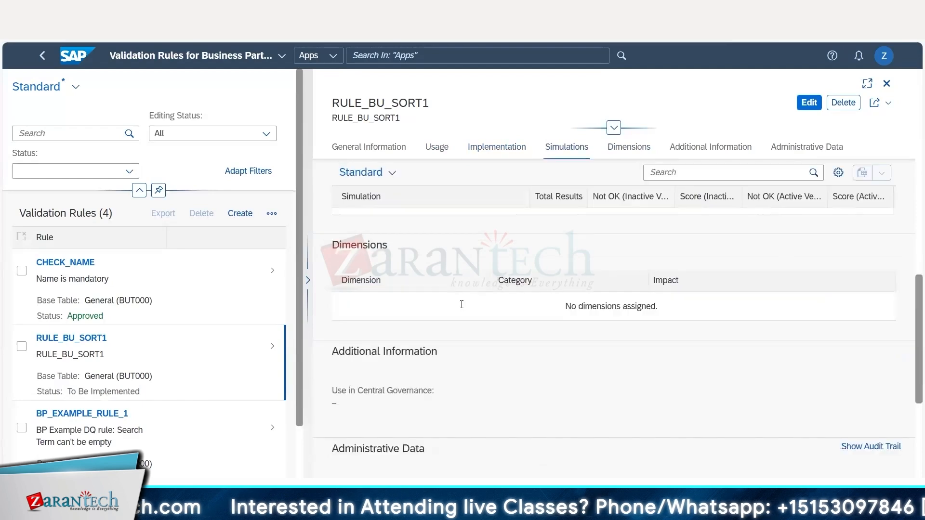
pyautogui.scroll(-2, 461, 304)
pyautogui.scroll(8, 463, 306)
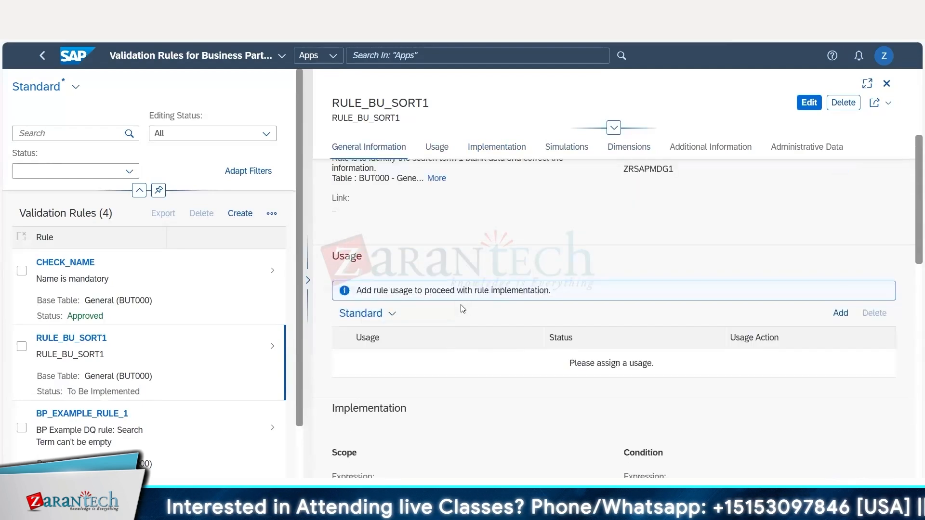
pyautogui.scroll(2, 462, 307)
pyautogui.scroll(-1, 461, 304)
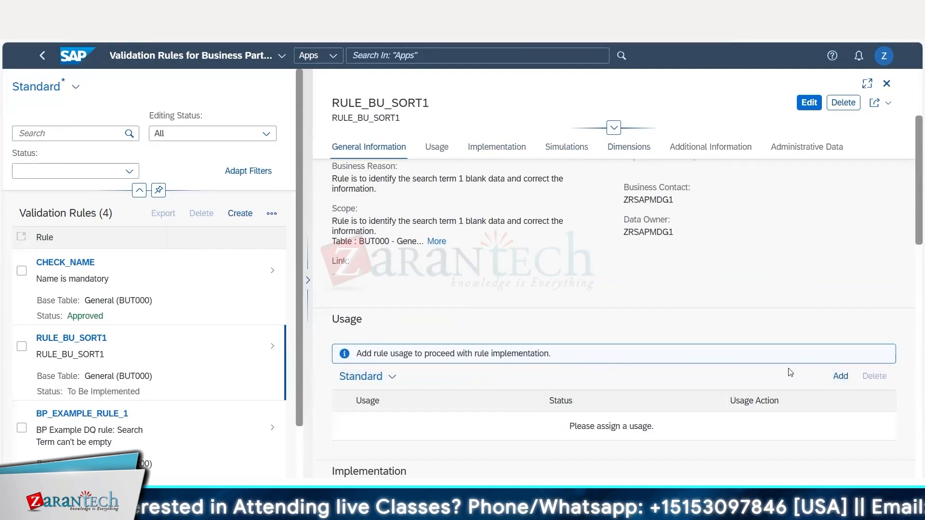
pyautogui.moveTo(357, 354); pyautogui.dragTo(429, 354)
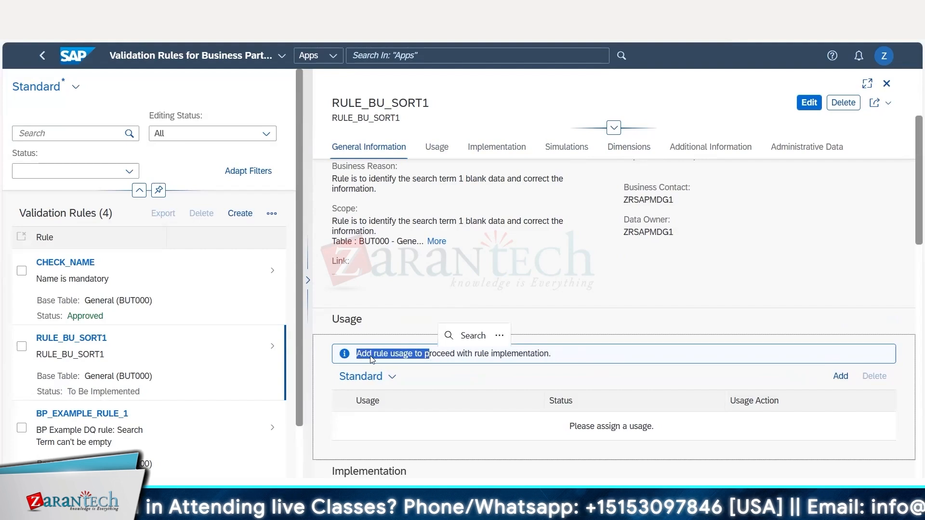
pyautogui.click(364, 354)
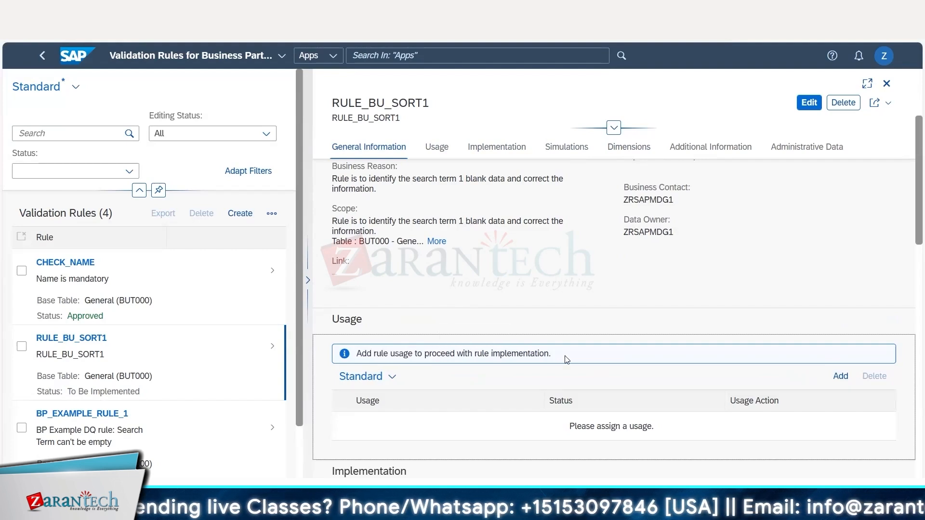
pyautogui.moveTo(566, 359); pyautogui.dragTo(354, 357)
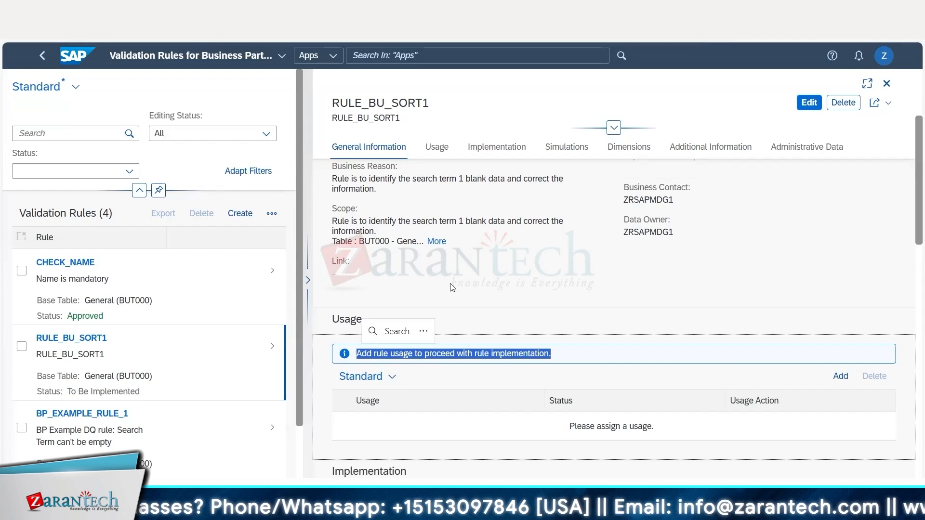
# Add Data Quality Evaluation as the rule's usage and prepare it with base table General (BUT000).
pyautogui.scroll(5, 448, 287)
pyautogui.scroll(-4, 549, 285)
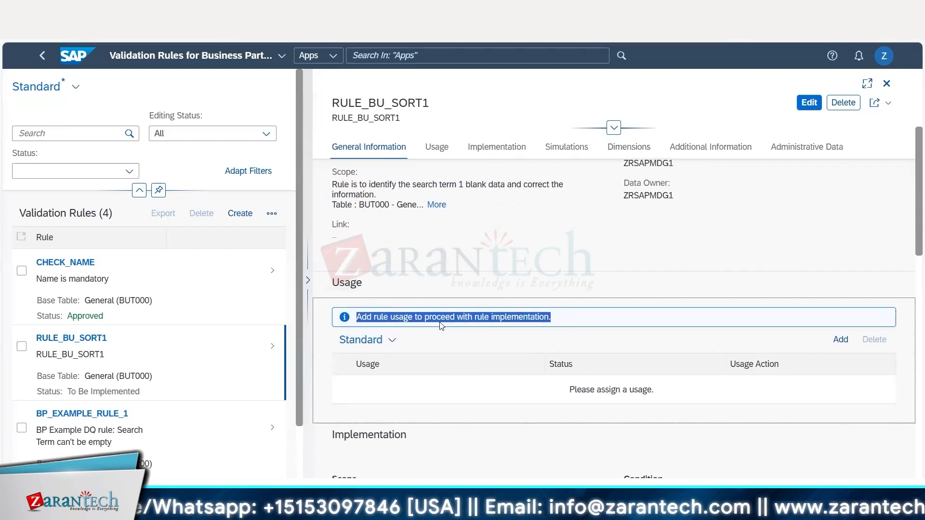
pyautogui.click(839, 340)
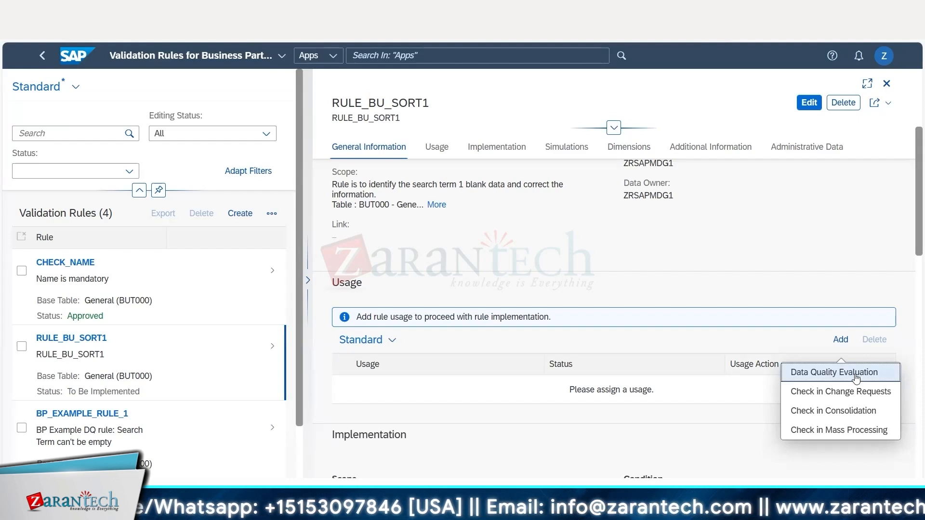
pyautogui.click(856, 377)
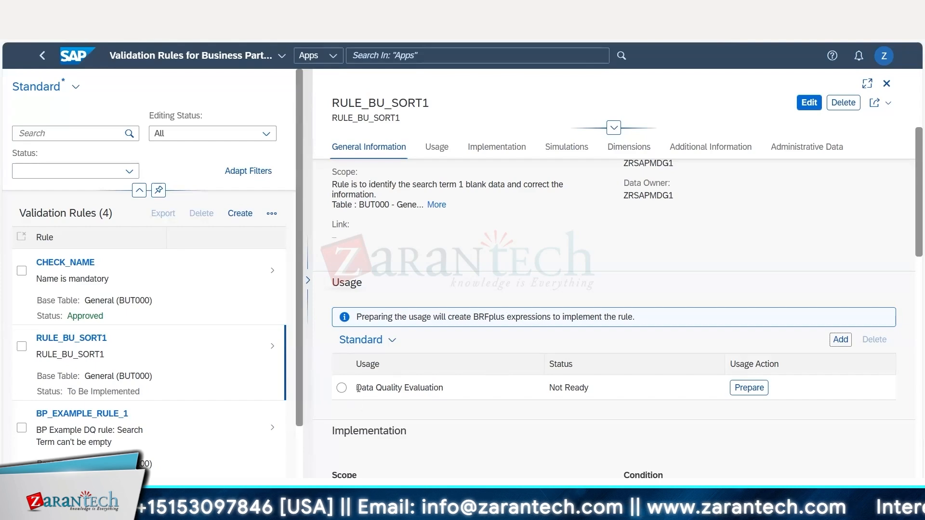
pyautogui.moveTo(358, 388); pyautogui.dragTo(455, 389)
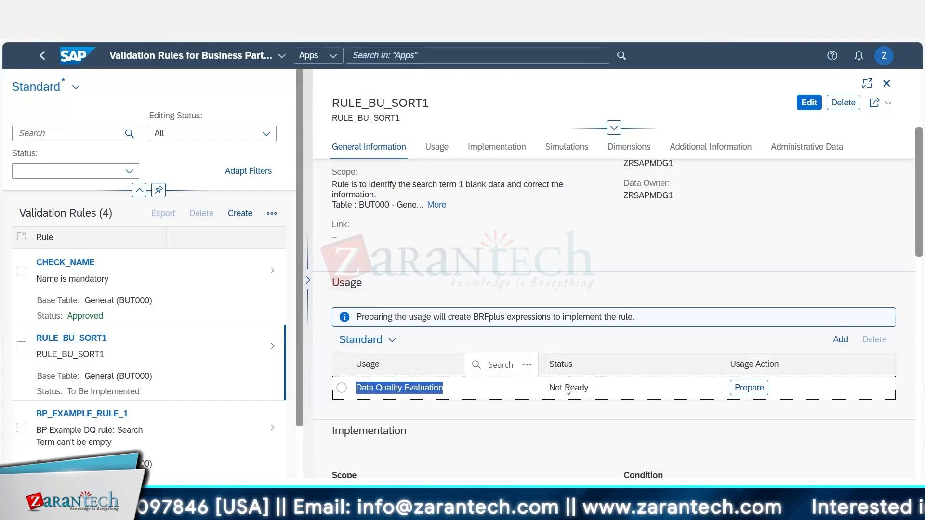
pyautogui.moveTo(551, 388); pyautogui.dragTo(588, 388)
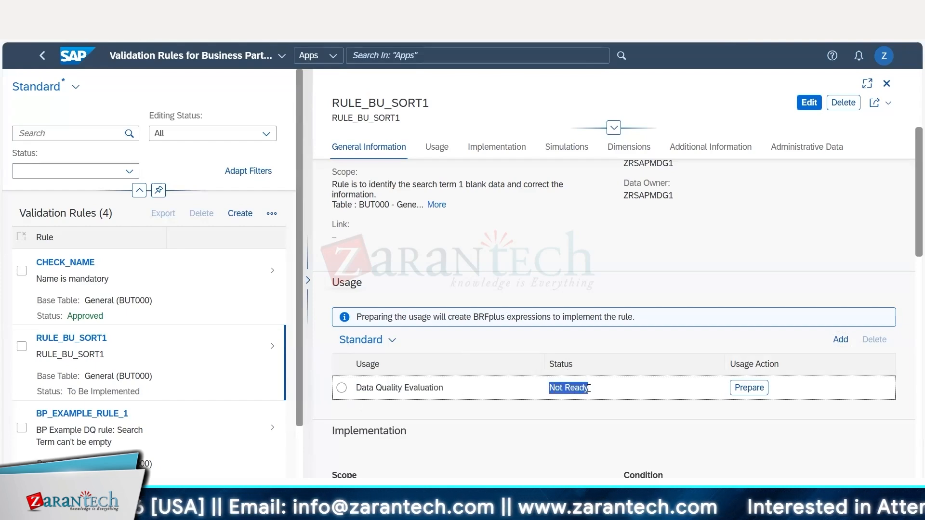
pyautogui.click(759, 394)
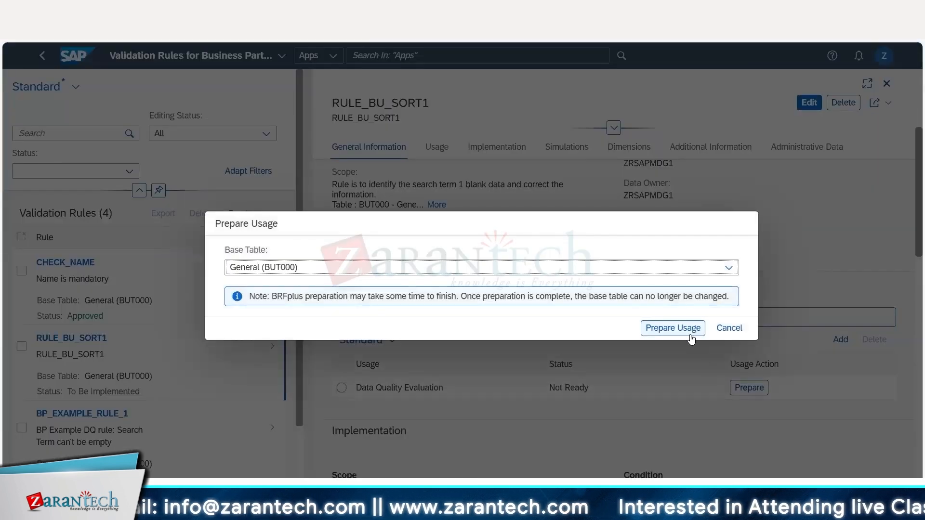
pyautogui.click(689, 332)
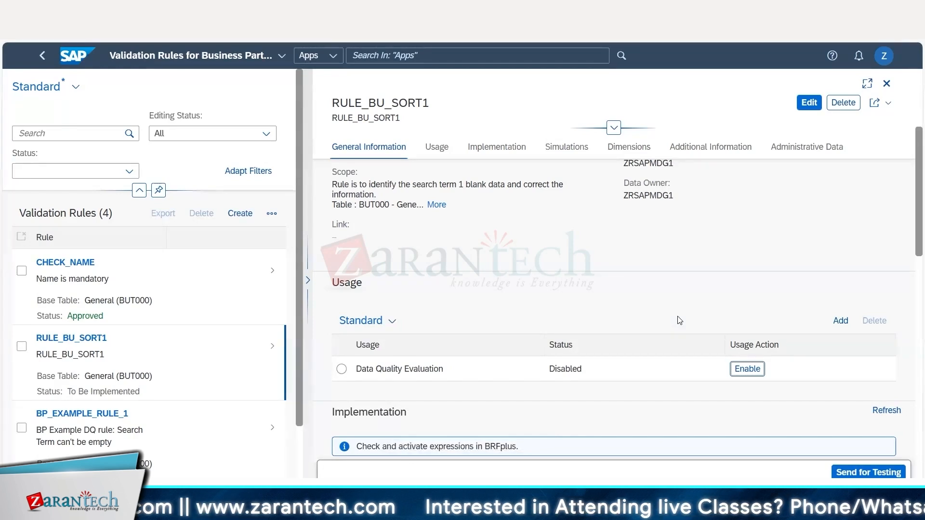
# Examine the Scope and Condition expressions in the rule's Implementation section and their statuses.
pyautogui.scroll(-3, 679, 321)
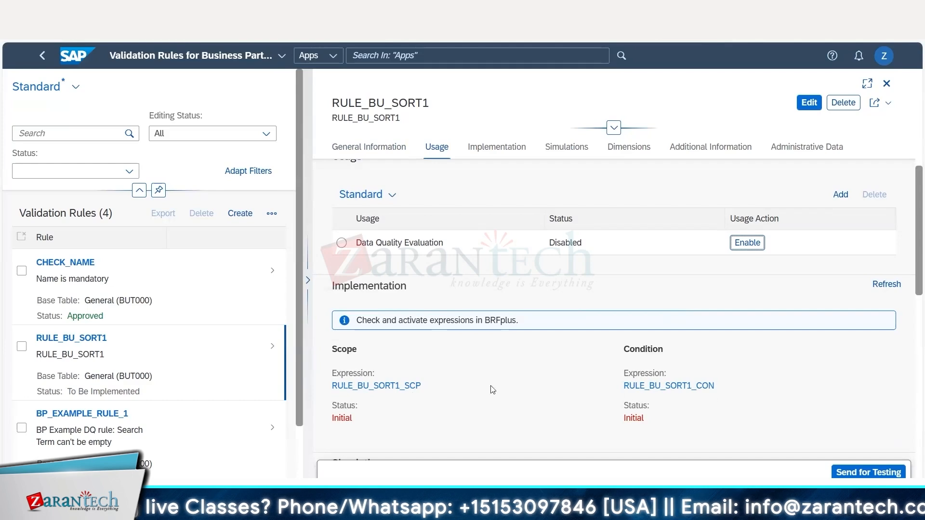
pyautogui.click(340, 408)
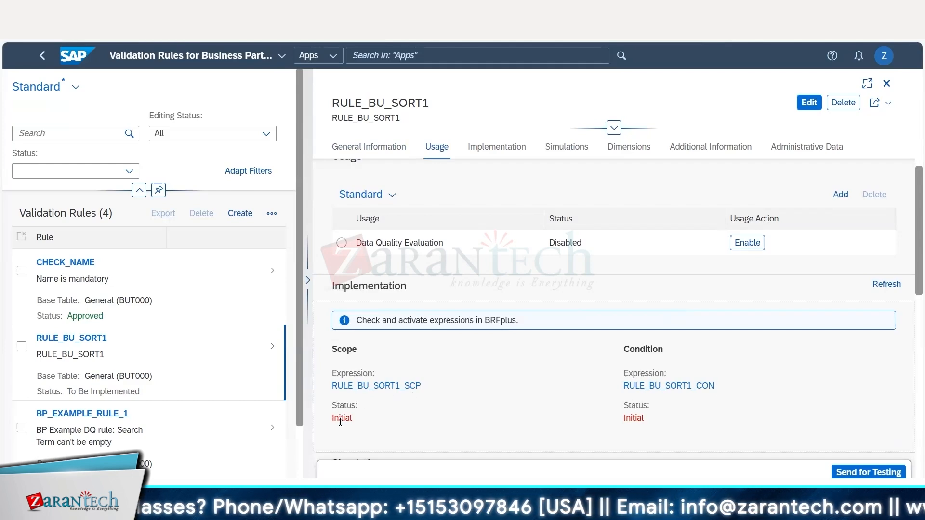
pyautogui.doubleClick(343, 418)
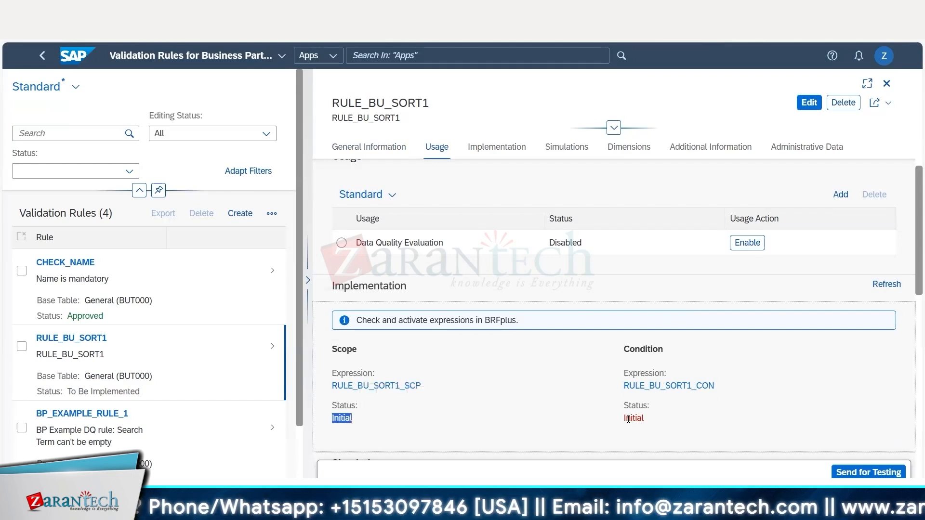
pyautogui.moveTo(625, 418); pyautogui.dragTo(645, 418)
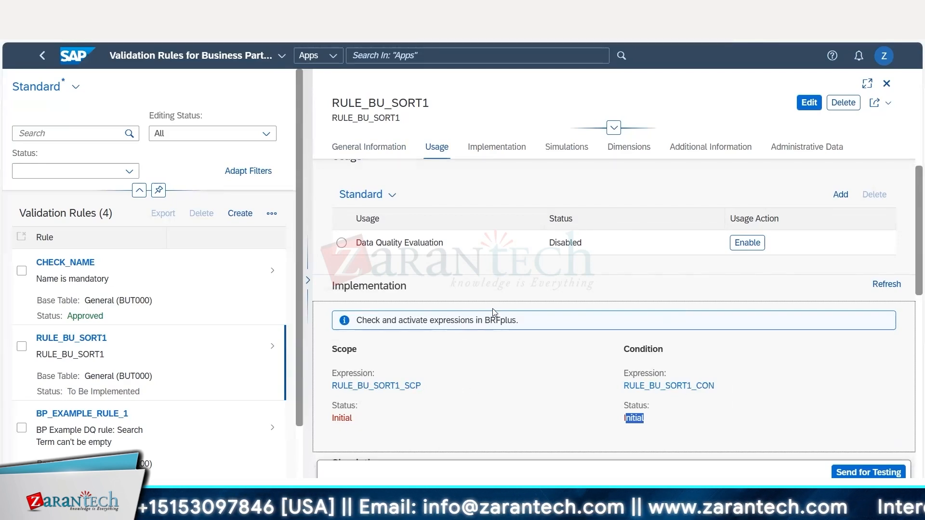
pyautogui.scroll(-1, 495, 313)
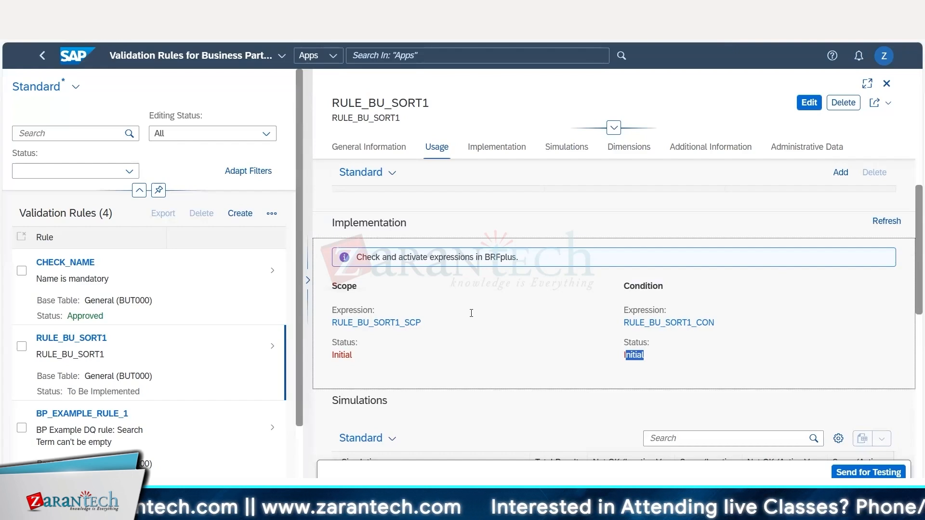
# Switch to the Excel notes and enter BUT000 in B344 and Scope in C344.
pyautogui.hotkey('alt', 'Tab')
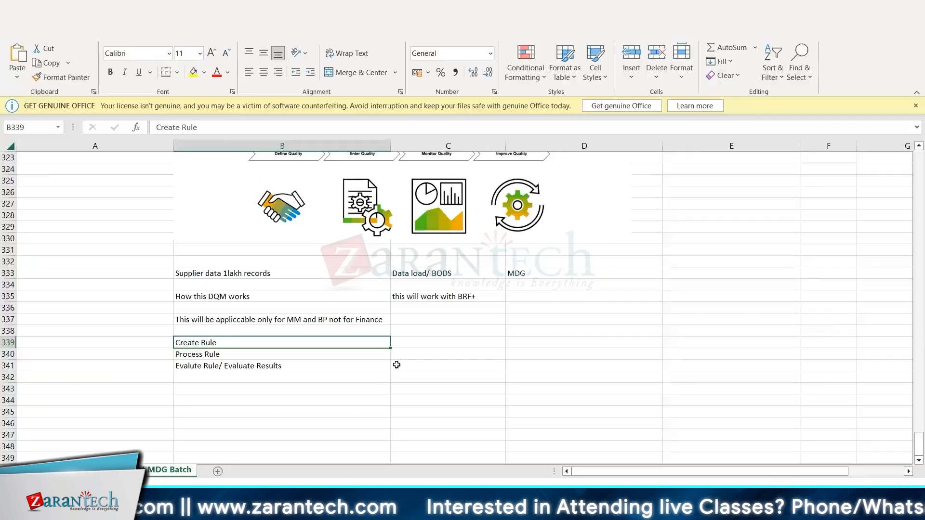
pyautogui.scroll(-2, 353, 377)
pyautogui.click(304, 328)
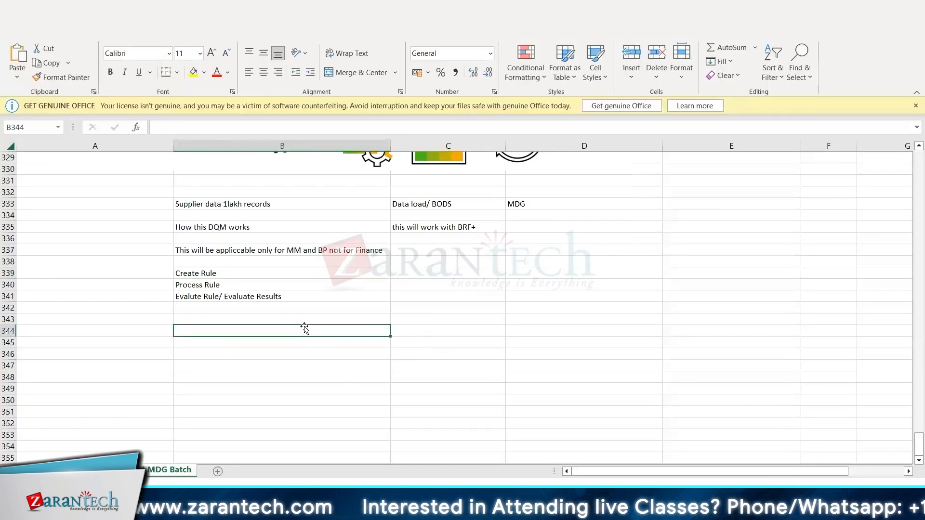
pyautogui.write('BUT000')
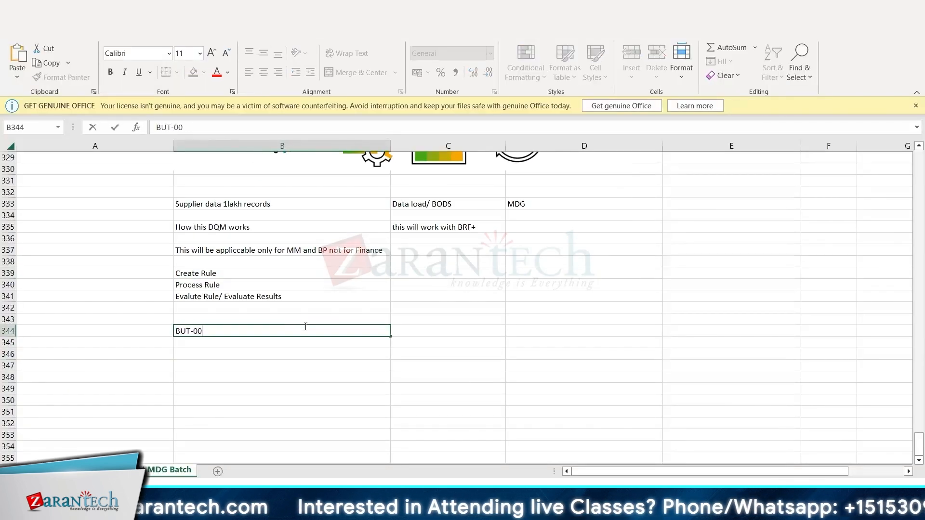
pyautogui.press('Tab')
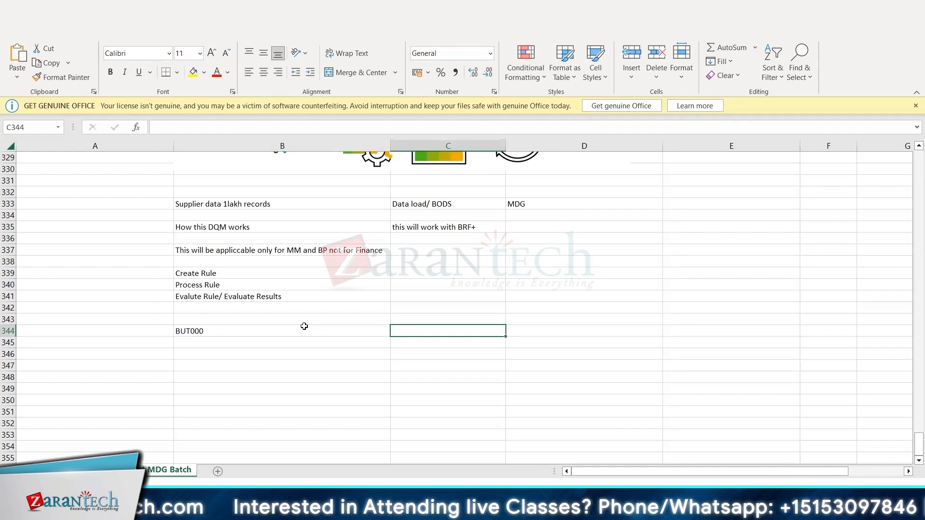
pyautogui.write('Scope')
pyautogui.press('Tab')
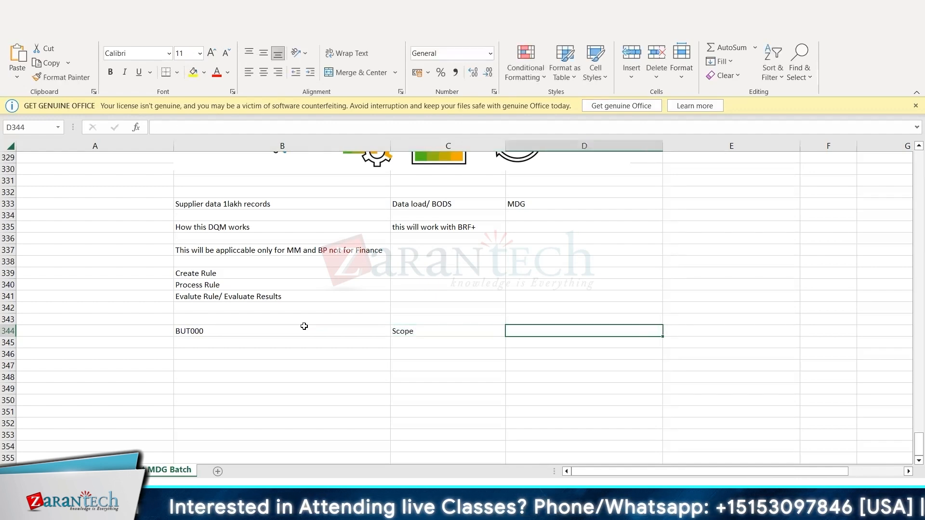
# Enter "if my BU_GROUP is" in D344, copying the Grouping field's technical name from SAP's General Table Display for BUT000.
pyautogui.write('if')
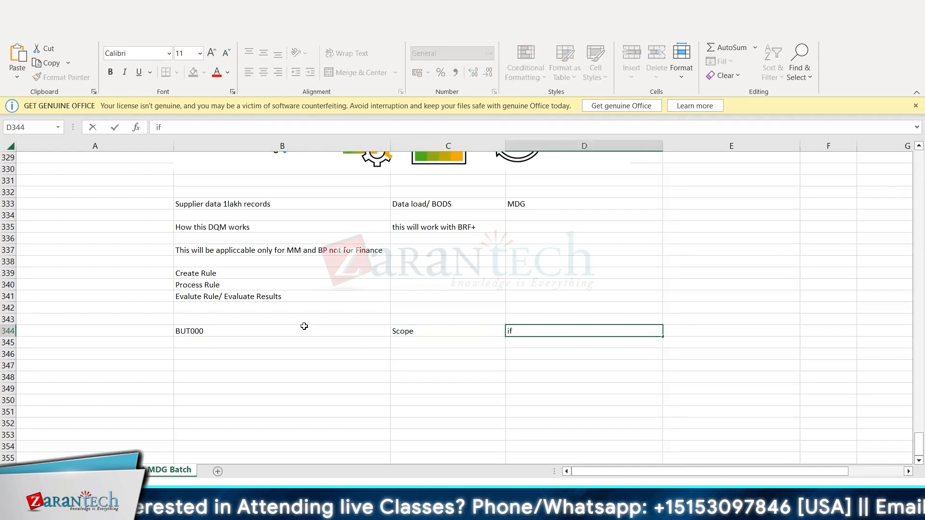
pyautogui.write(' my')
pyautogui.hotkey('alt', 'Tab')
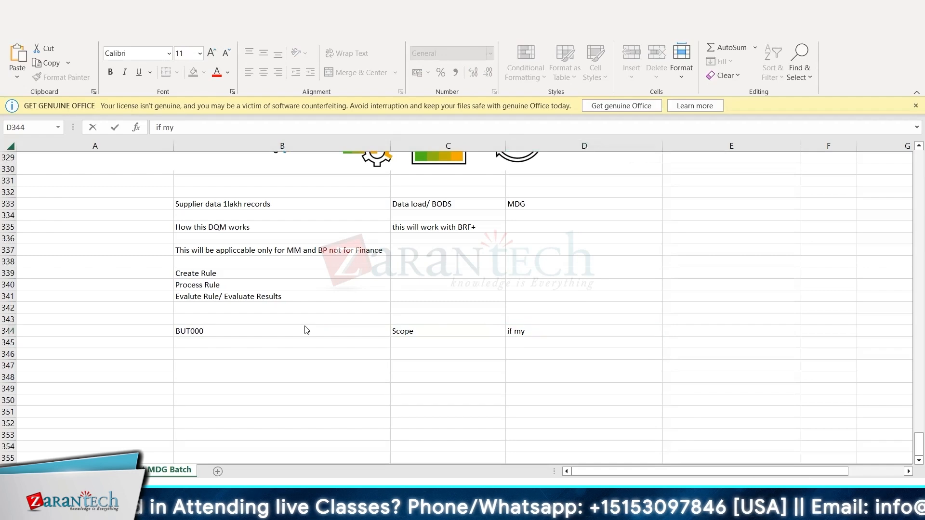
pyautogui.doubleClick(37, 248)
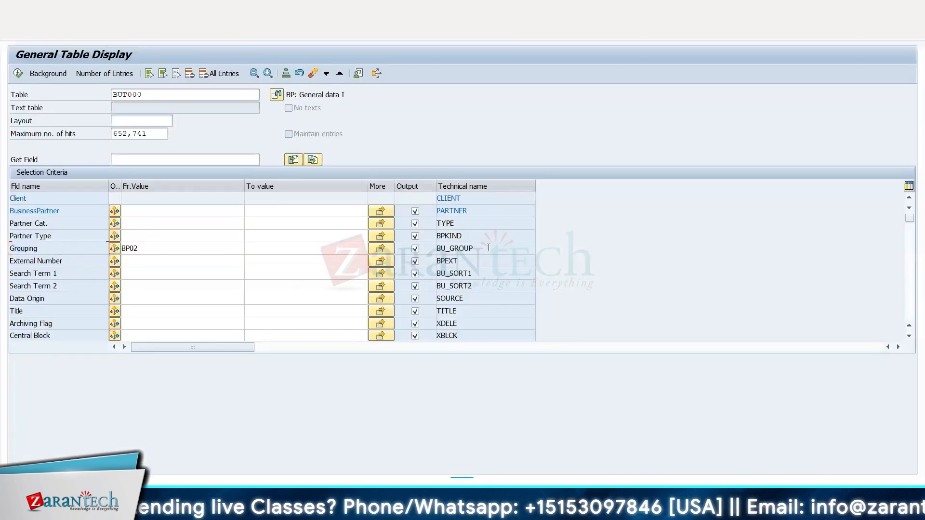
pyautogui.moveTo(488, 247); pyautogui.dragTo(435, 249)
pyautogui.hotkey('ctrl', 'c')
pyautogui.hotkey('alt', 'Tab')
pyautogui.hotkey('ctrl', 'v')
pyautogui.write('is')
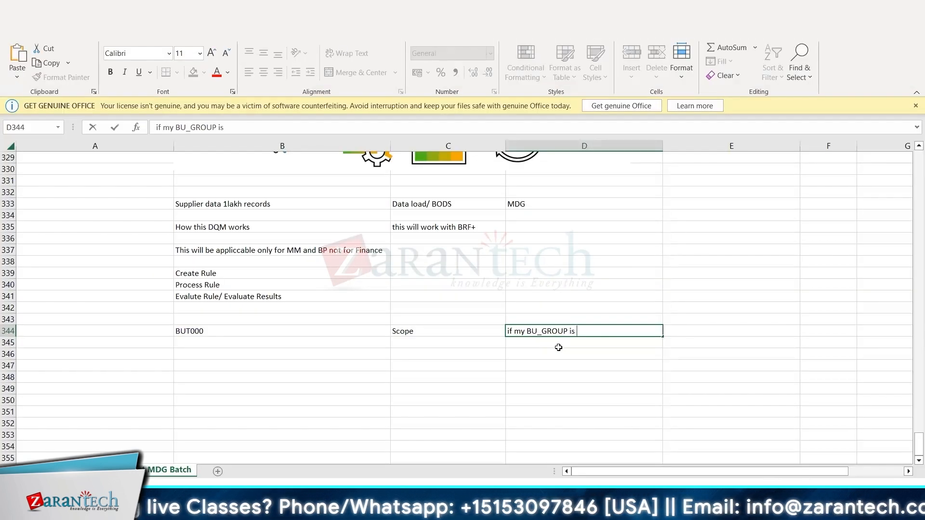
# Complete the scope text in D344 with BP02, copied from the Grouping value in SAP's General Table Display.
pyautogui.hotkey('alt', 'Tab')
pyautogui.doubleClick(136, 246)
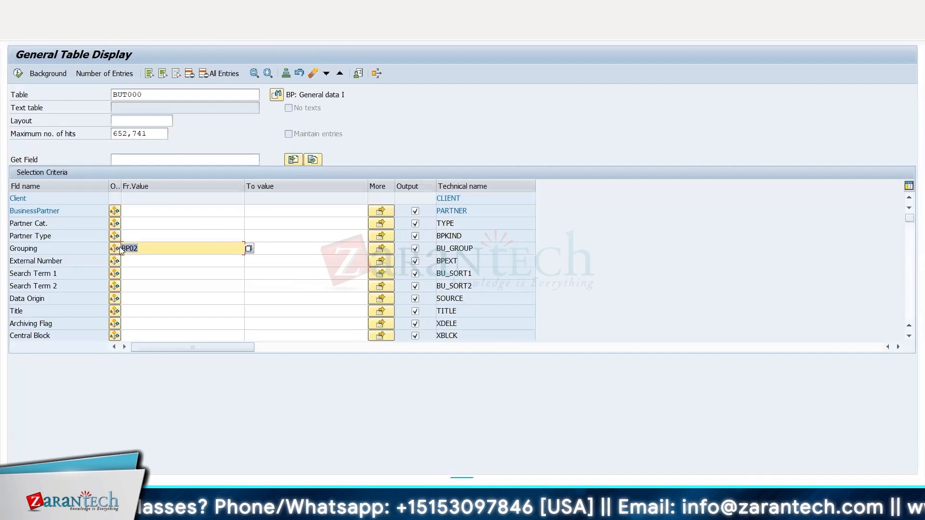
pyautogui.hotkey('ctrl', 'c')
pyautogui.hotkey('alt', 'Tab')
pyautogui.hotkey('ctrl', 'v')
pyautogui.press('Return')
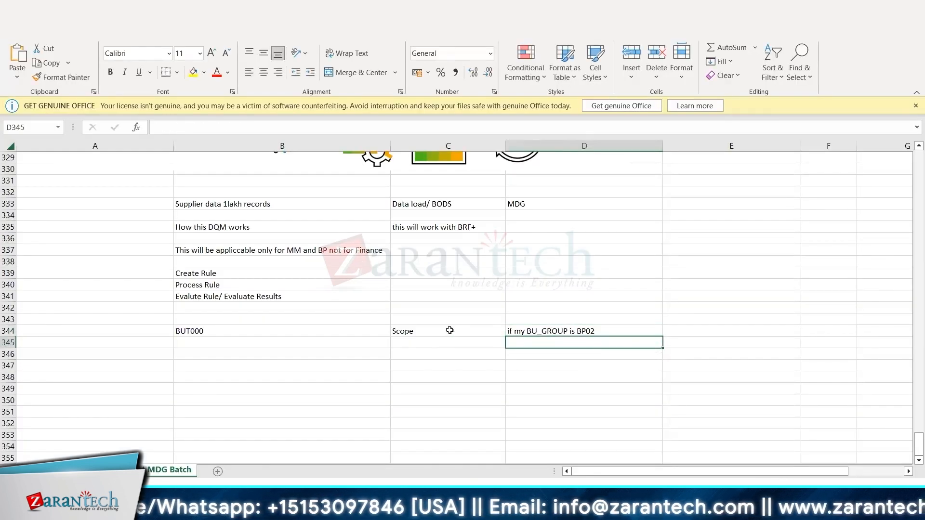
# Enter Condition in C345, directly below the Scope label.
pyautogui.moveTo(445, 331); pyautogui.dragTo(599, 331)
pyautogui.click(422, 344)
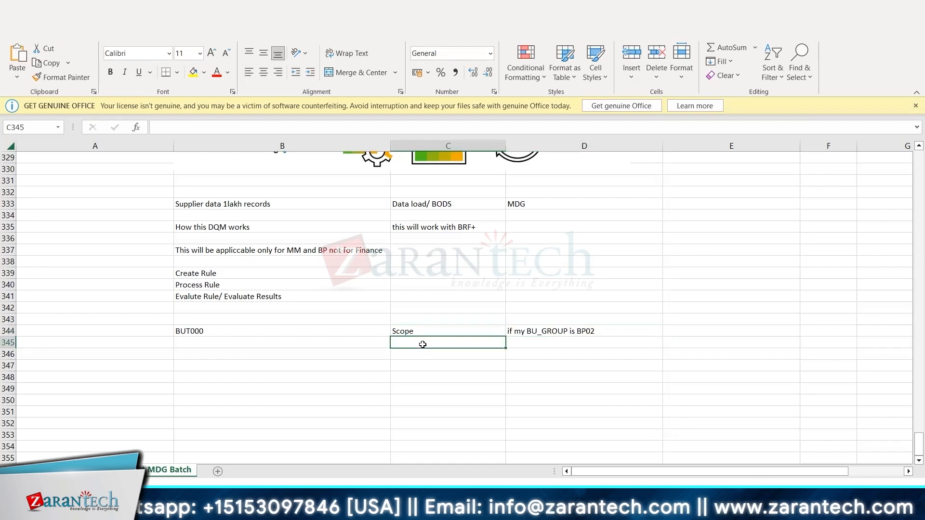
pyautogui.write('Condition')
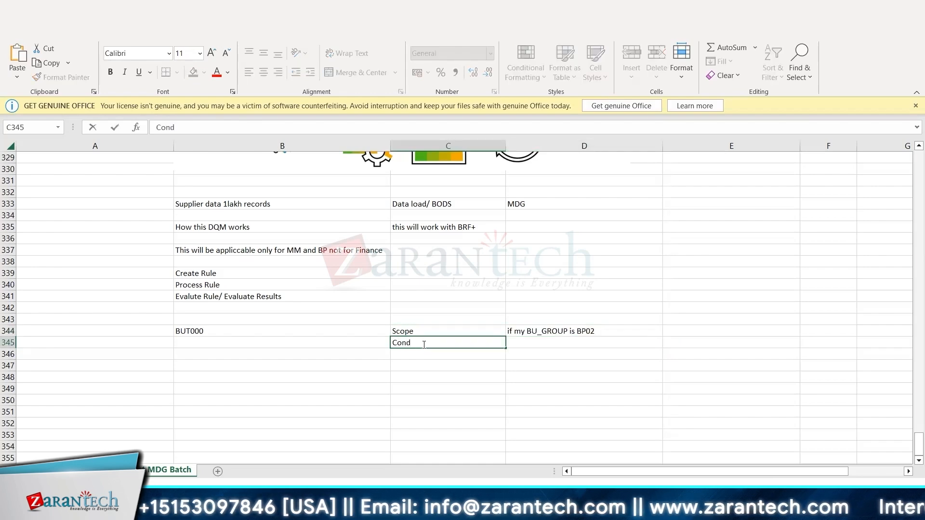
pyautogui.press('Tab')
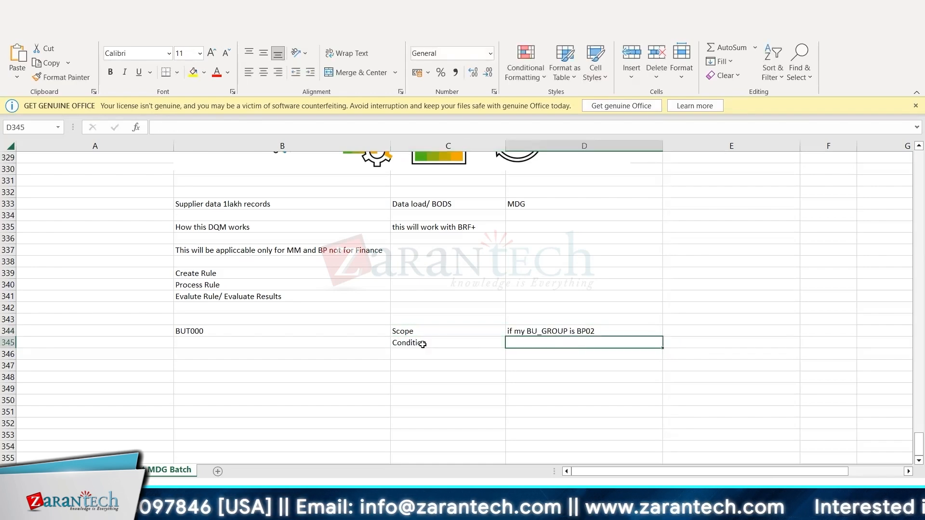
# Enter "if my BU_SORT1 is initial/black" in D345, taking Search Term 1's technical name from SAP's General Table Display.
pyautogui.hotkey('alt', 'Tab')
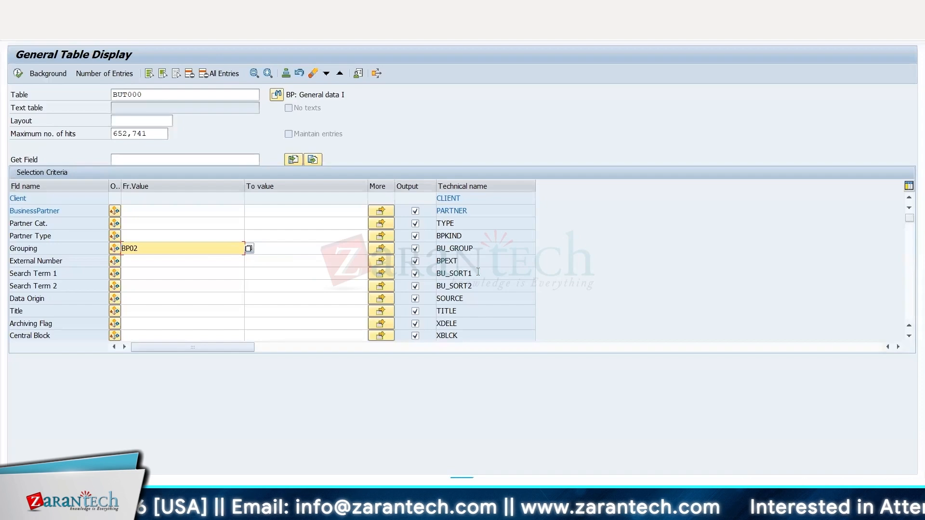
pyautogui.hotkey('alt', 'Tab')
pyautogui.write('if my BU_SORT1')
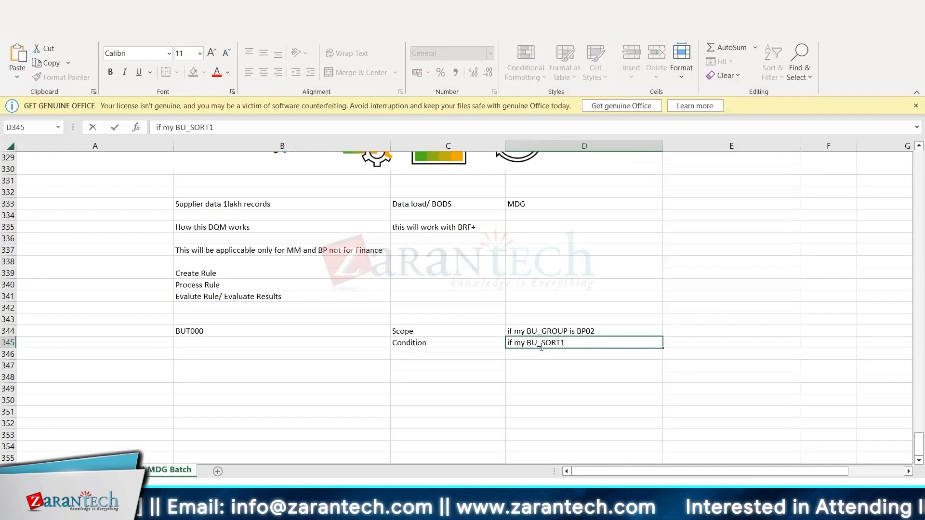
pyautogui.write(' is initial/')
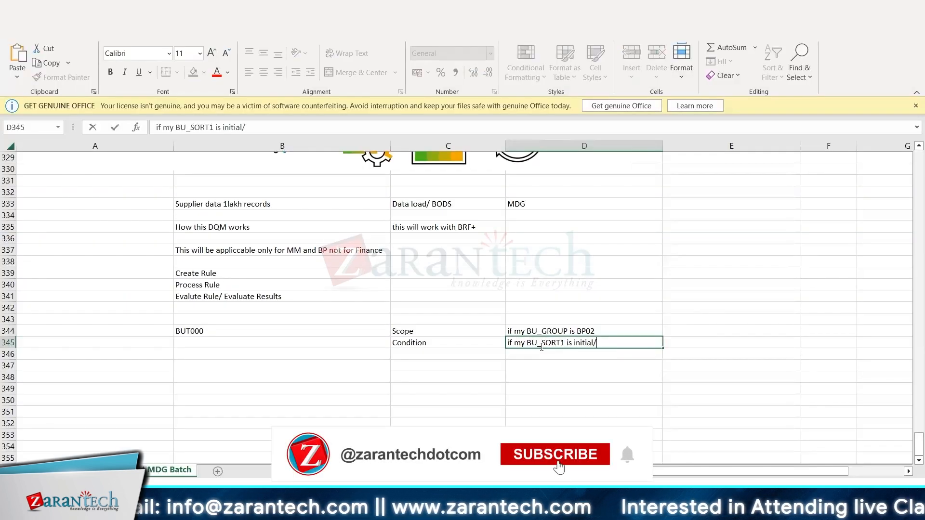
pyautogui.write('black')
pyautogui.press('Return')
pyautogui.click(453, 333)
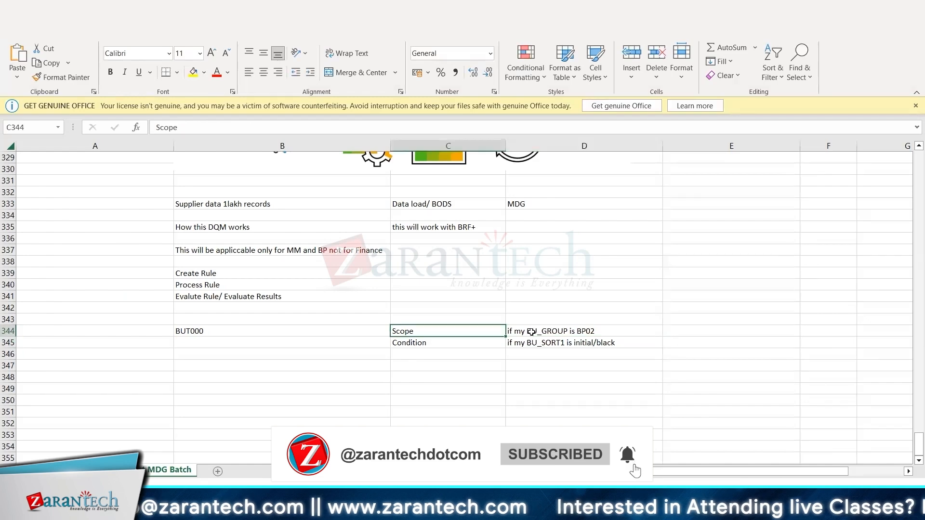
# Switch to the SAP Validation Rules app and open the scope expression RULE_BU_SORT1_SCP in BRFplus Workbench.
pyautogui.hotkey('alt', 'Tab')
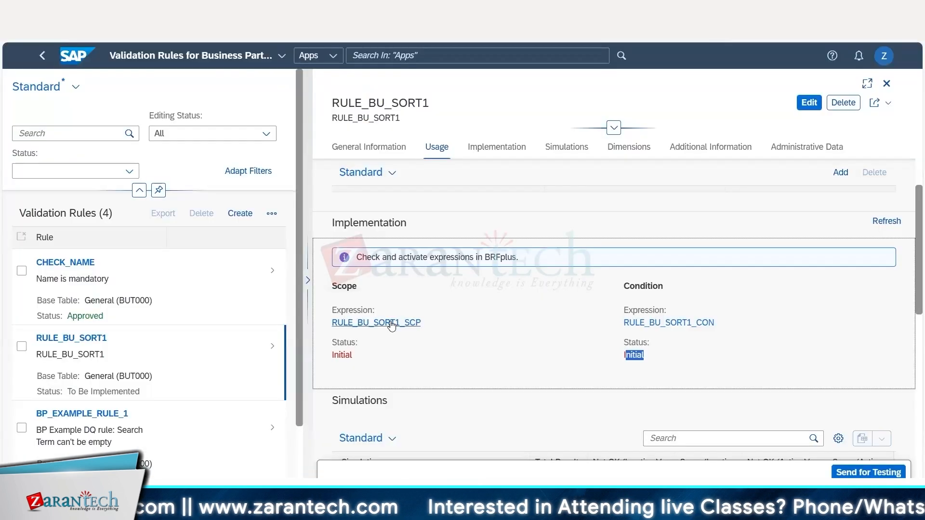
pyautogui.click(385, 323)
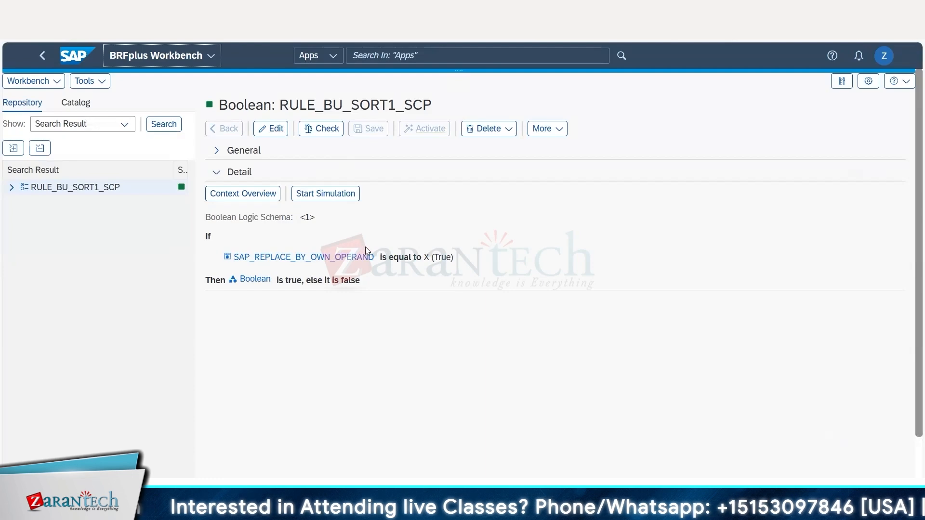
pyautogui.click(274, 129)
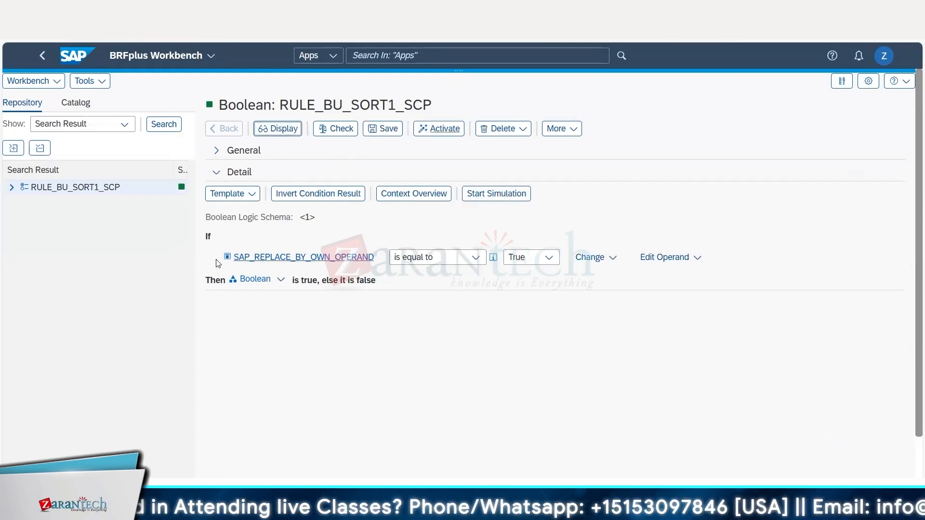
pyautogui.click(670, 257)
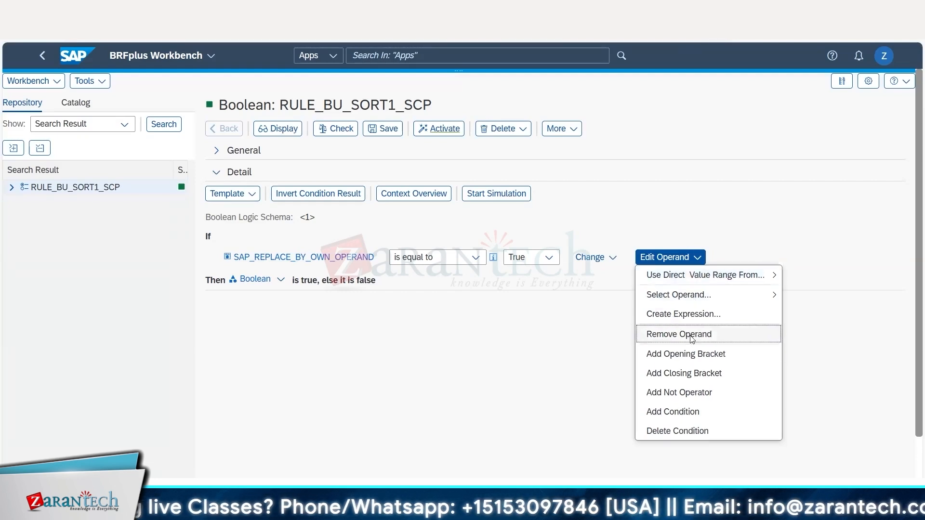
pyautogui.click(692, 339)
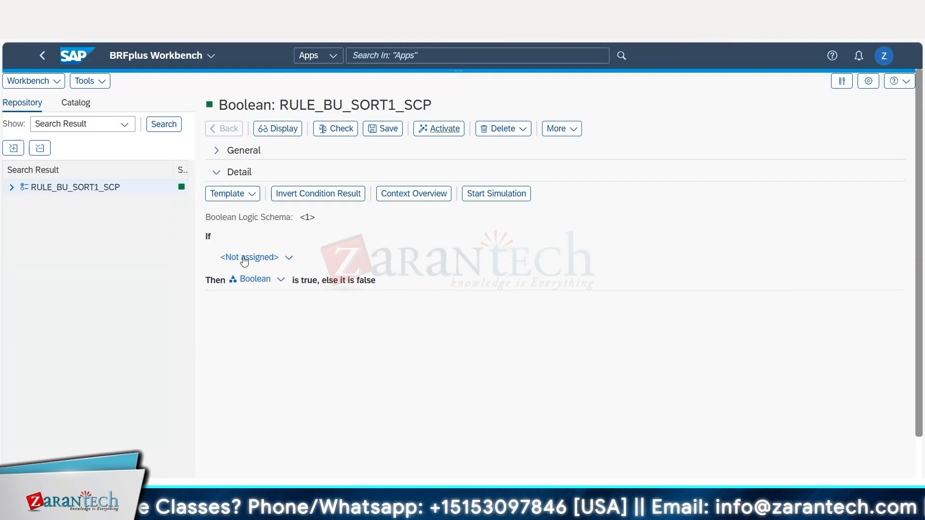
pyautogui.click(289, 259)
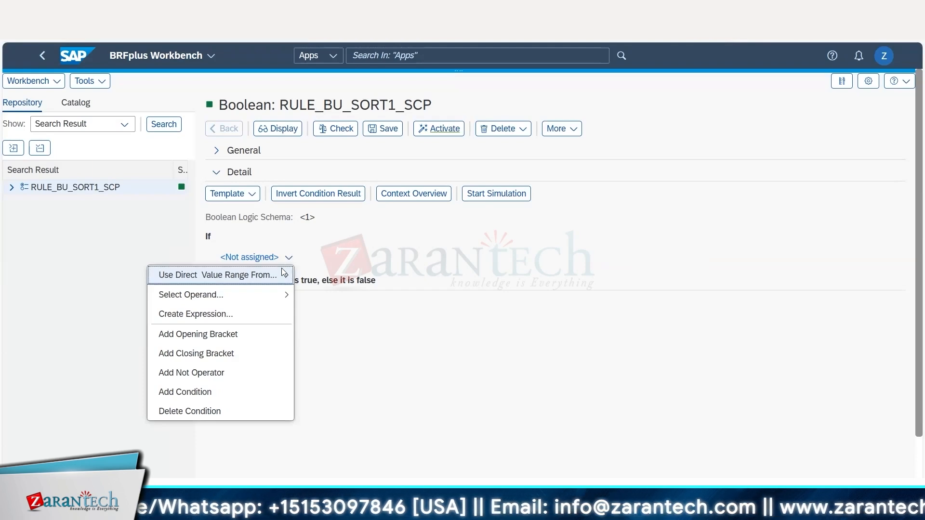
pyautogui.moveTo(267, 281)
pyautogui.moveTo(351, 299)
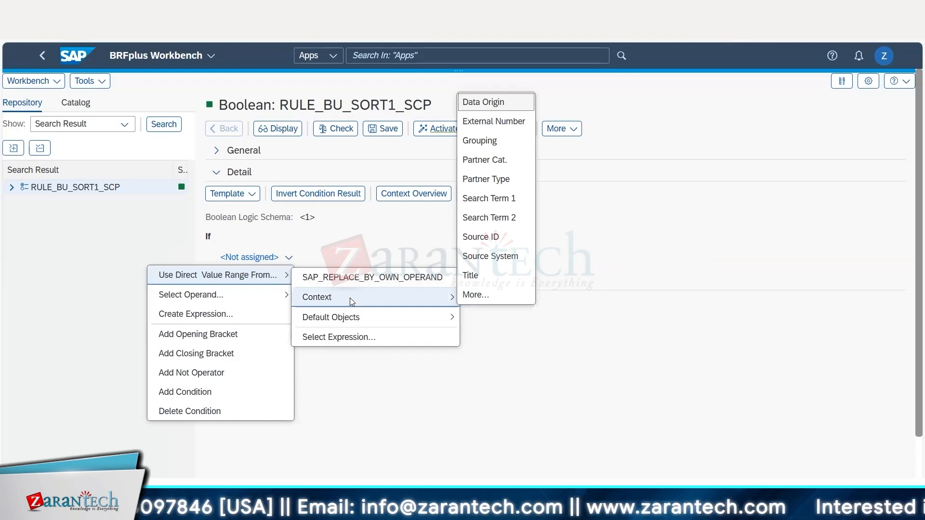
pyautogui.click(355, 240)
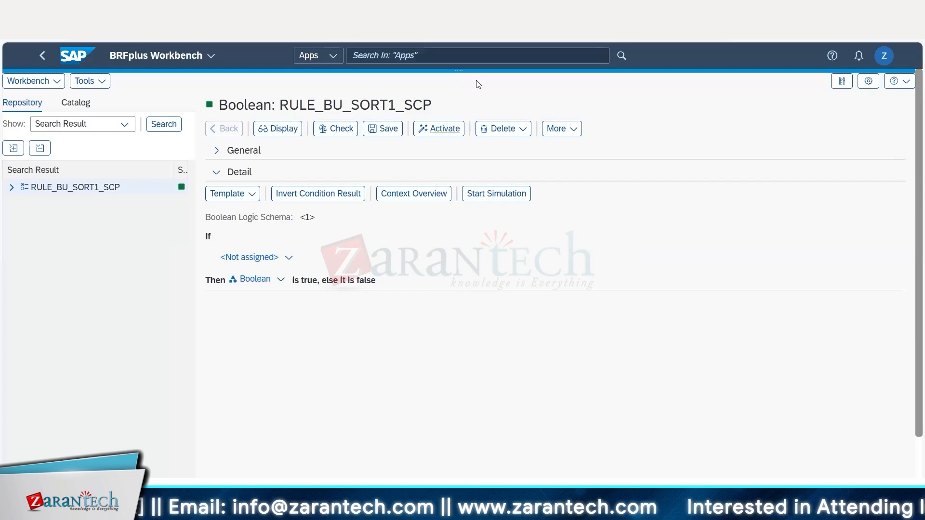
pyautogui.click(43, 56)
pyautogui.click(375, 375)
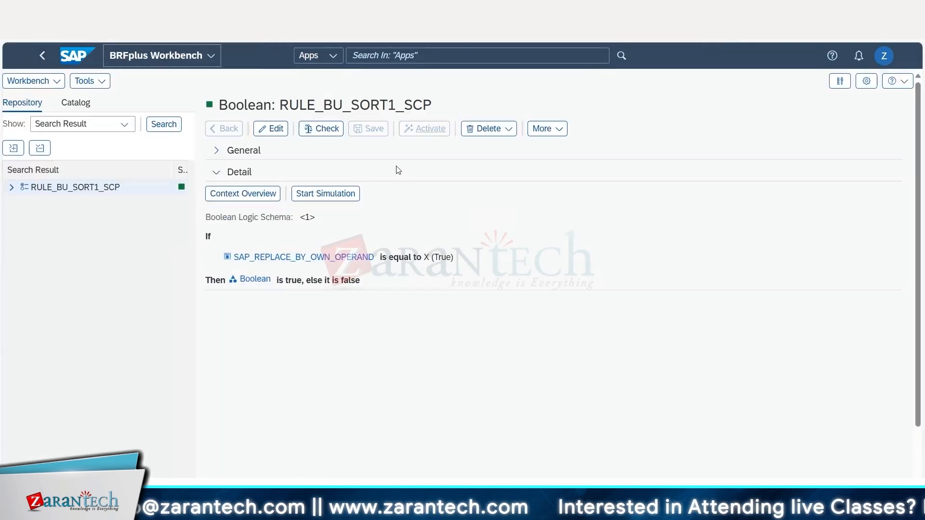
# Start editing RULE_BU_SORT1_SCP and remove the SAP_REPLACE_BY_OWN_OPERAND operand from its If condition.
pyautogui.click(275, 128)
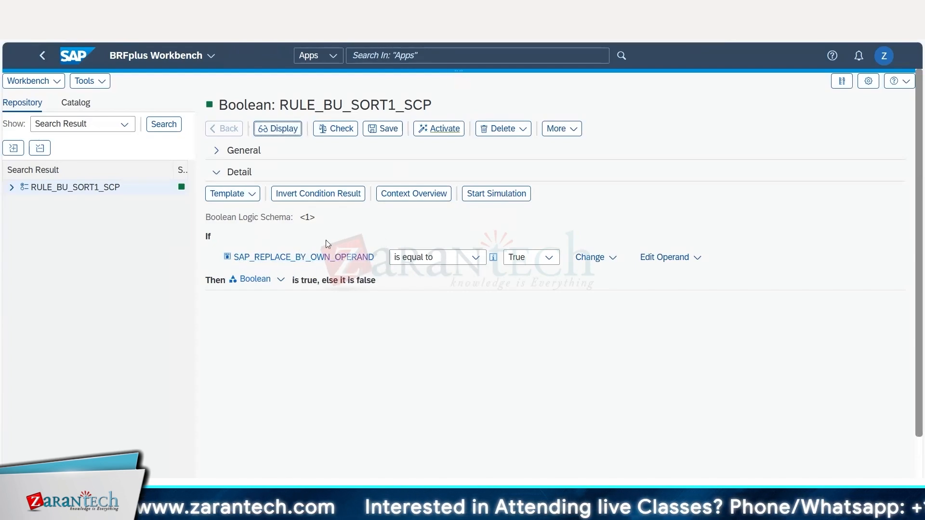
pyautogui.click(673, 260)
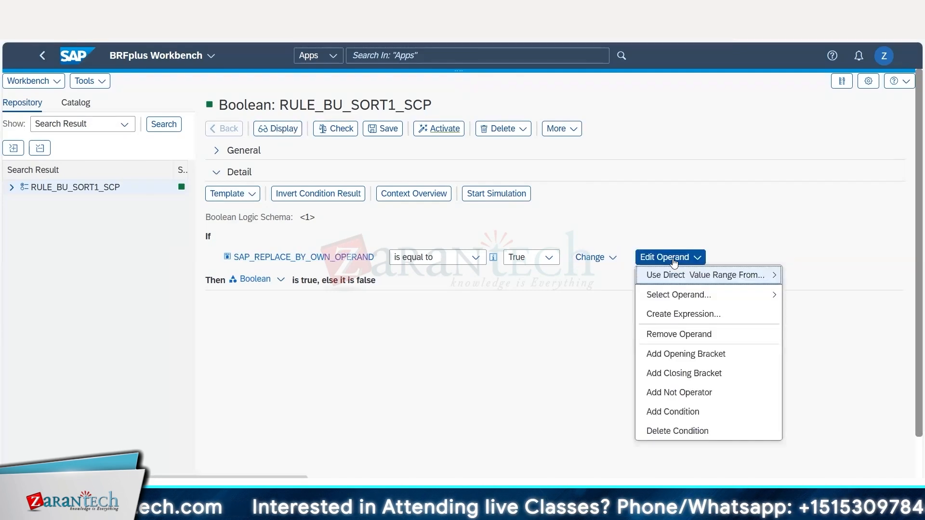
pyautogui.click(697, 336)
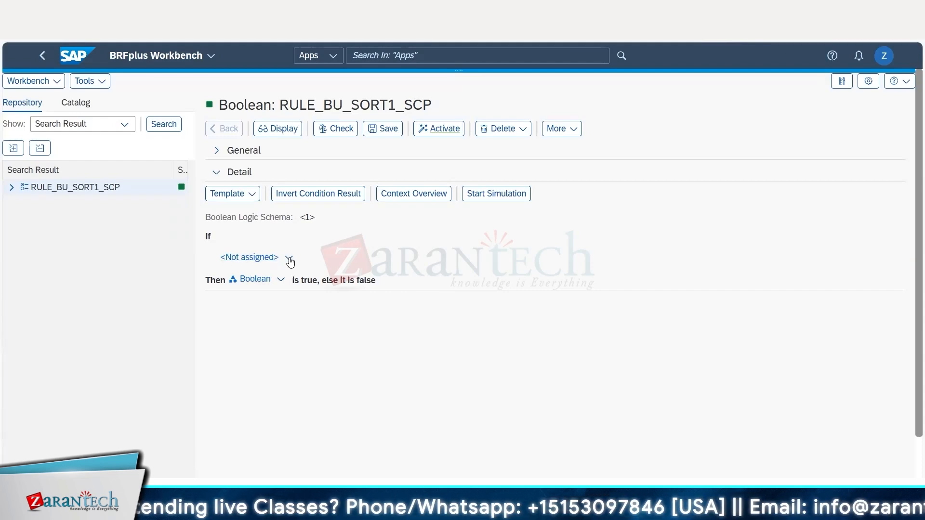
# Examine the BUT000 fields available as operands in the Context Query, closing it without selecting one.
pyautogui.click(290, 260)
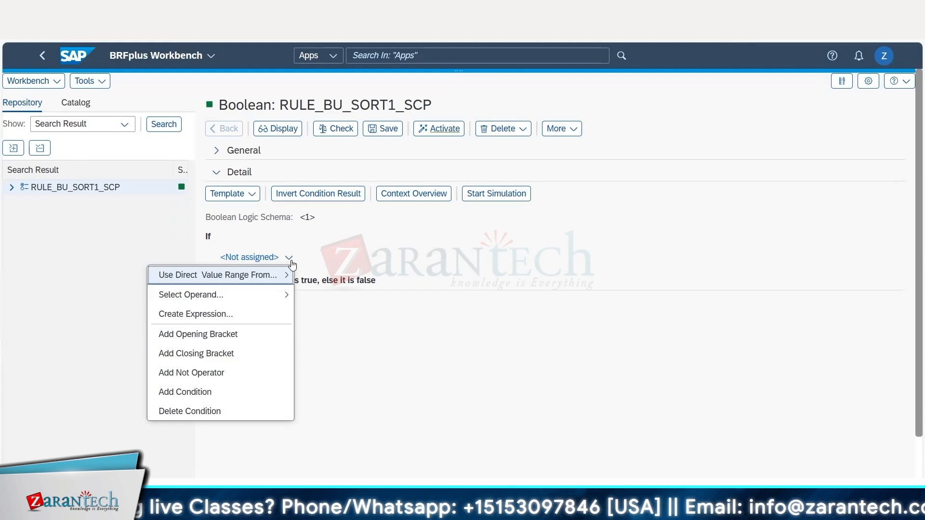
pyautogui.moveTo(235, 282)
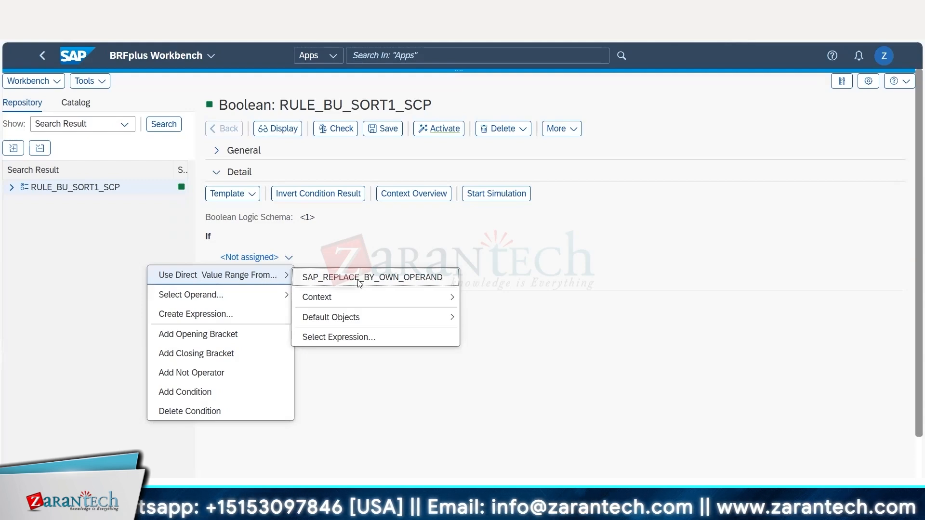
pyautogui.moveTo(345, 300)
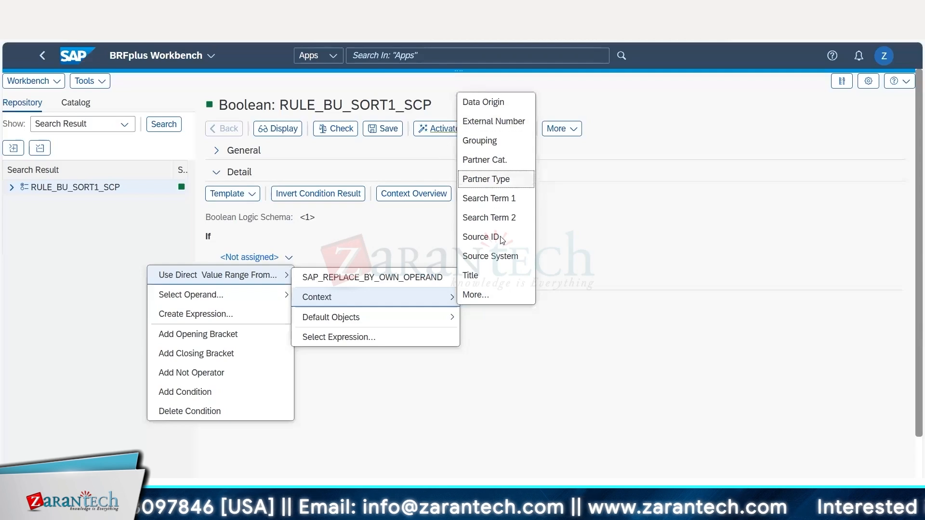
pyautogui.click(477, 295)
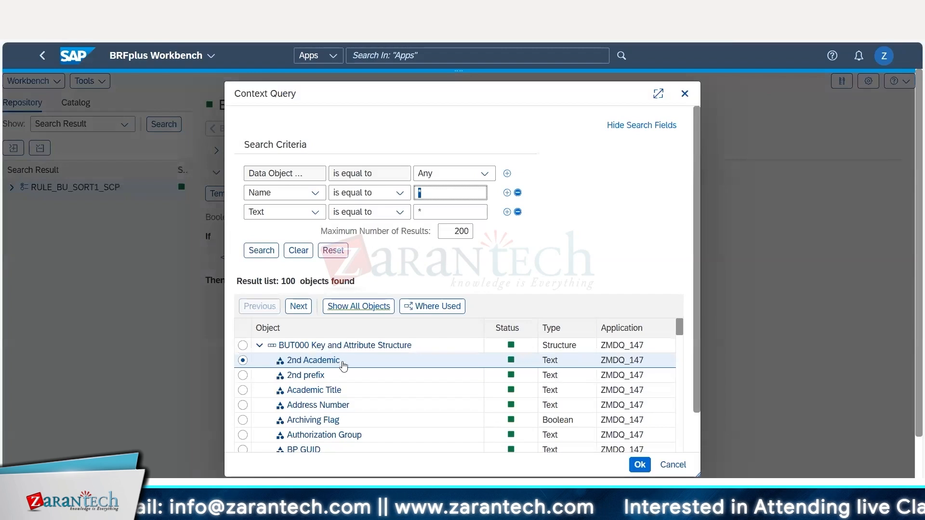
pyautogui.scroll(-5, 337, 391)
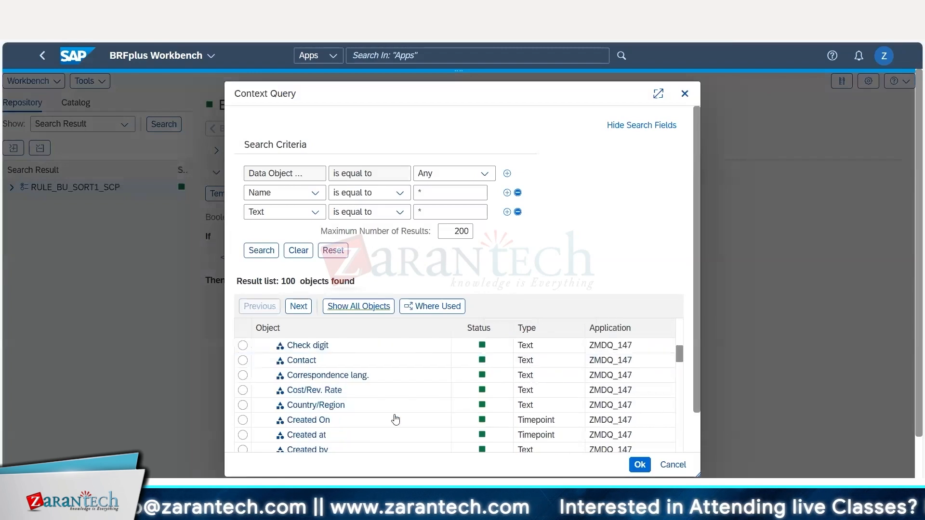
pyautogui.scroll(-3, 389, 393)
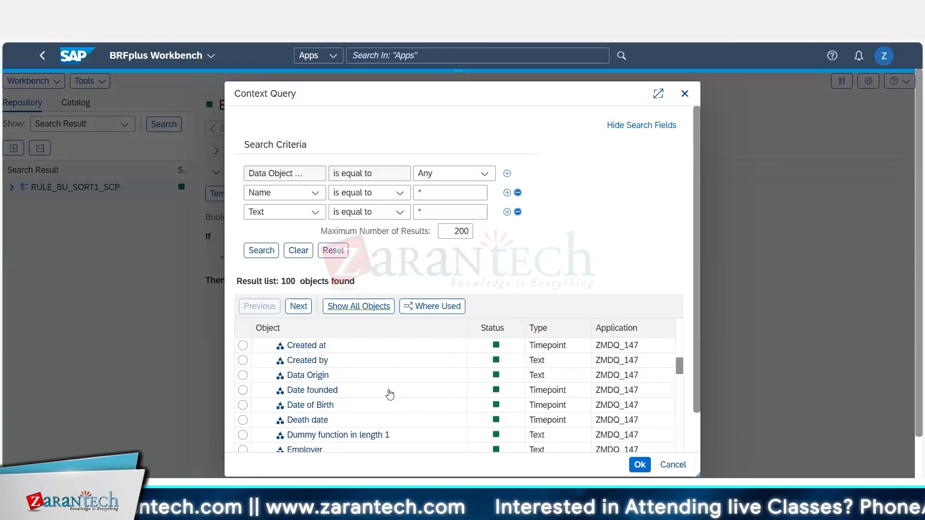
pyautogui.scroll(-3, 390, 386)
pyautogui.press('Escape')
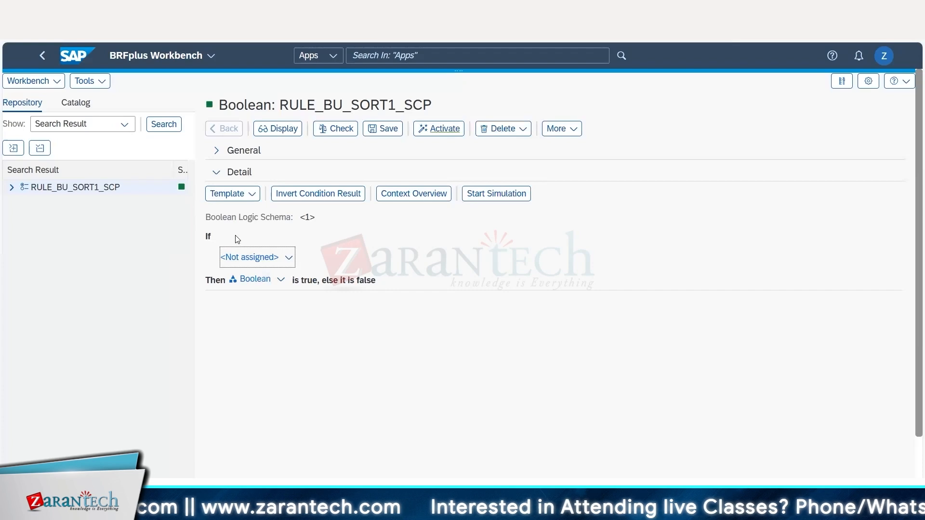
# Define the If condition with the context field Grouping, is equal to, and the value BP02.
pyautogui.click(289, 258)
pyautogui.moveTo(270, 275)
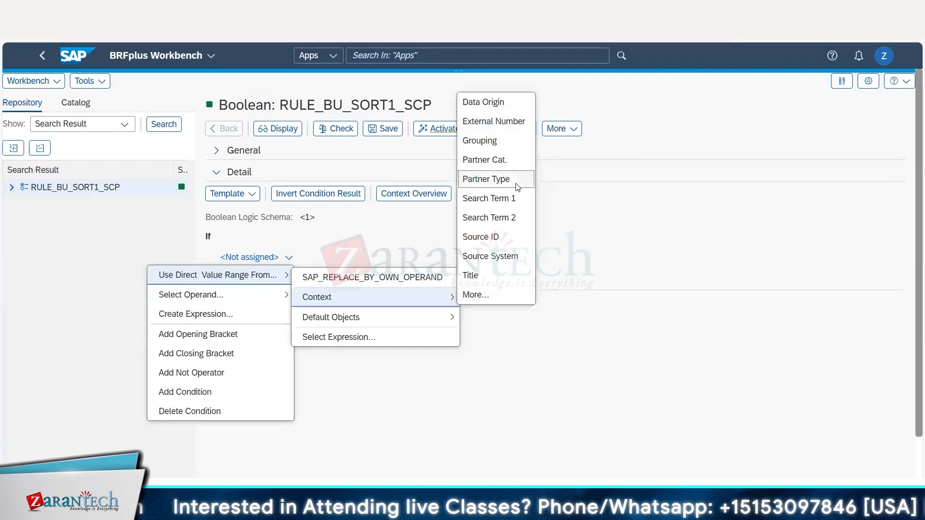
pyautogui.click(500, 143)
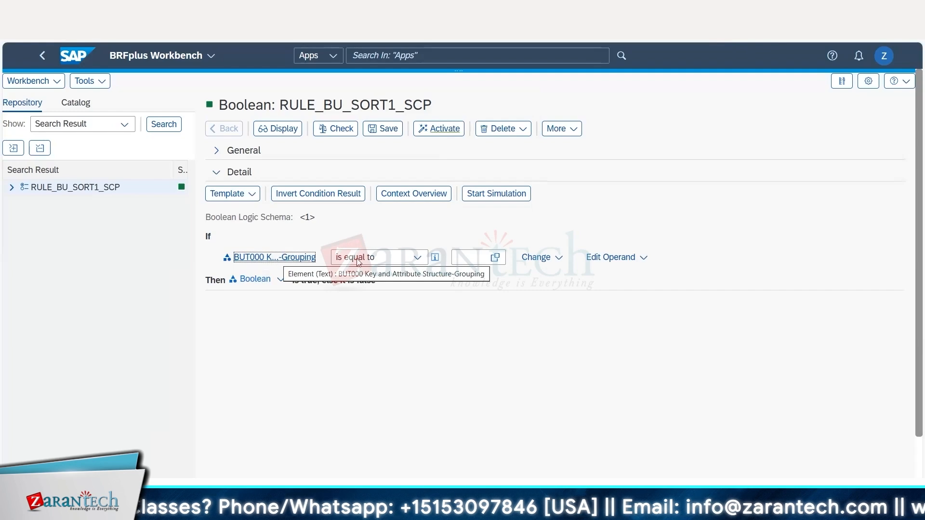
pyautogui.click(495, 258)
pyautogui.click(194, 289)
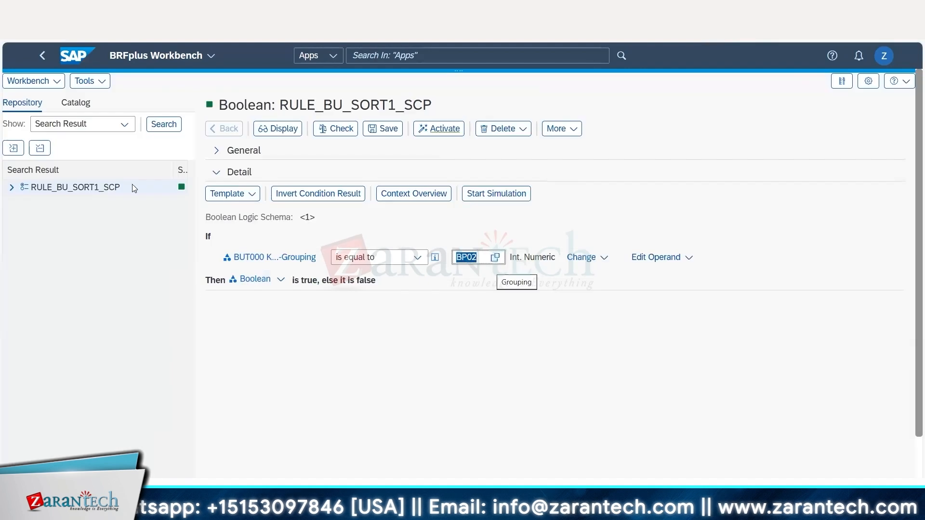
# Save, check and activate the RULE_BU_SORT1_SCP scope expression.
pyautogui.click(388, 132)
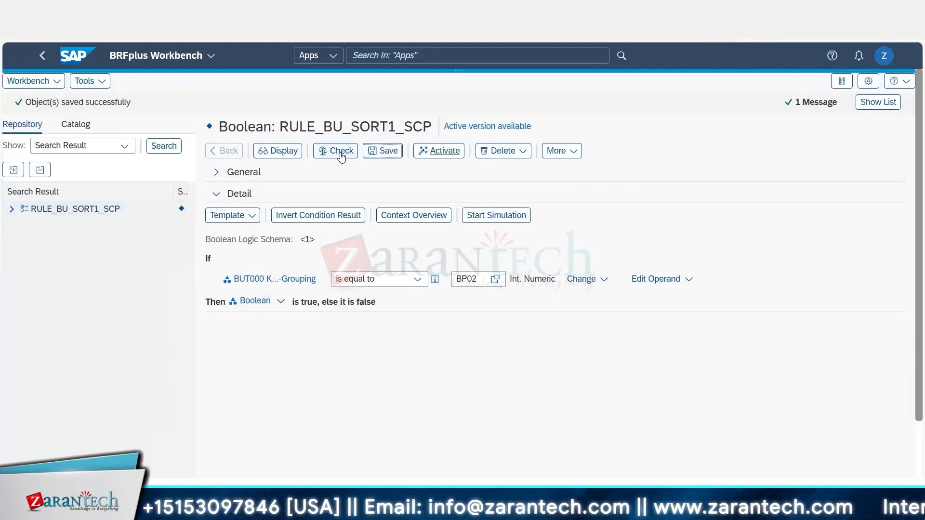
pyautogui.click(337, 152)
pyautogui.click(450, 158)
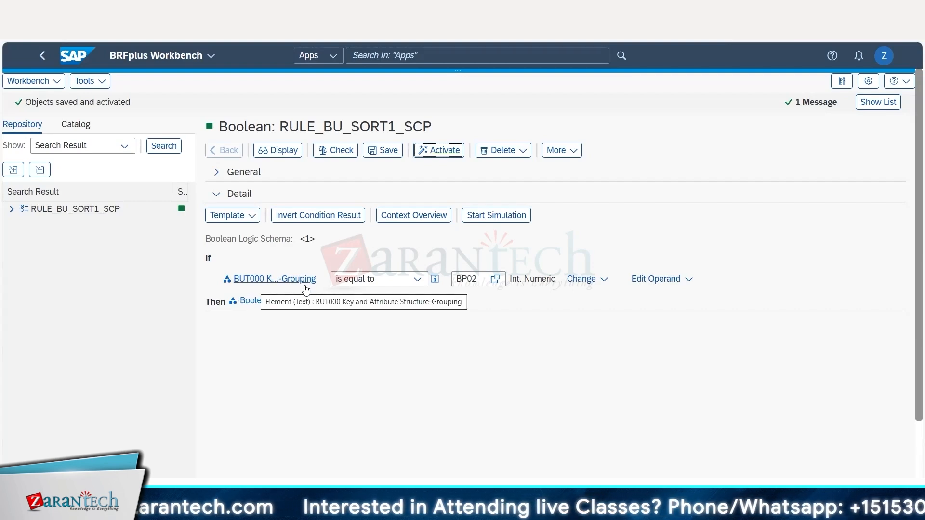
pyautogui.doubleClick(474, 280)
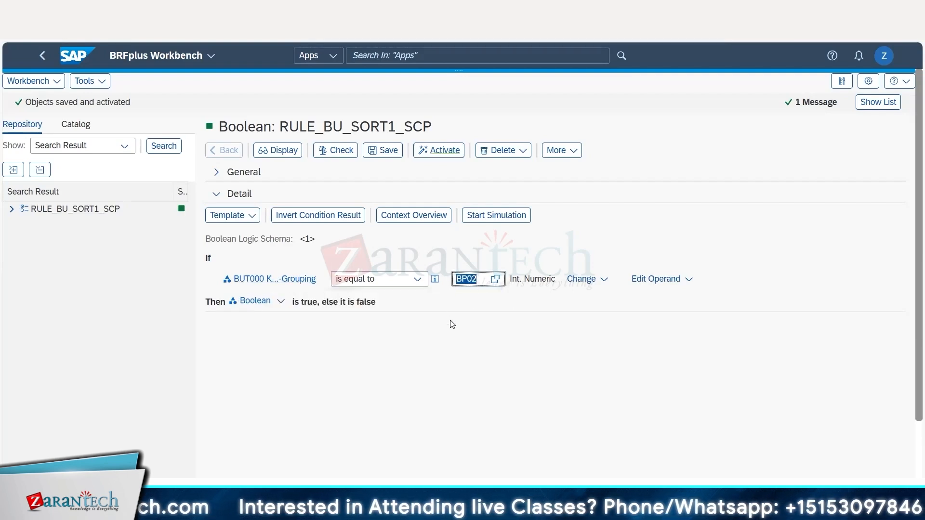
pyautogui.click(443, 157)
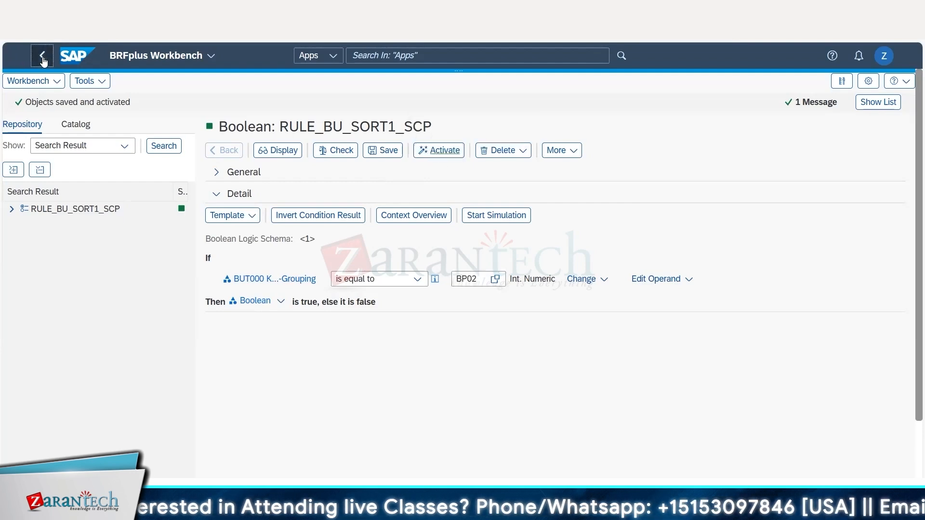
# Return to the rule RULE_BU_SORT1 and check the scope and condition expression statuses under Implementation.
pyautogui.click(43, 57)
pyautogui.scroll(10, 448, 213)
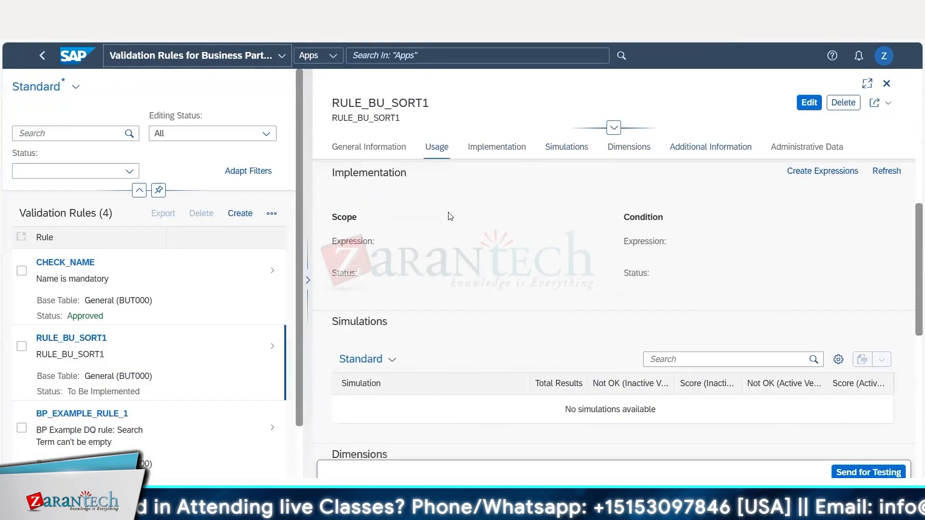
pyautogui.scroll(2, 448, 212)
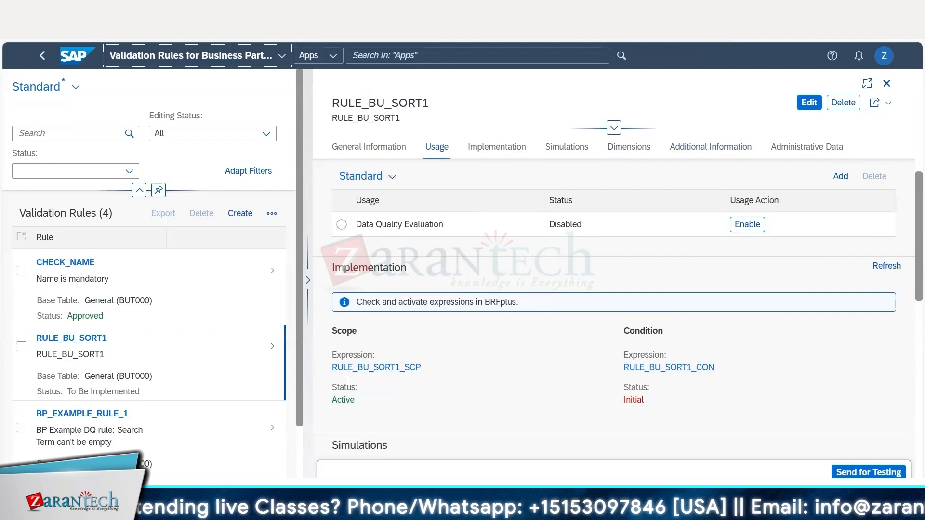
# Open the condition expression RULE_BU_SORT1_CON for editing and remove its placeholder operand SAP_REPLACE_BY_OWN_OPERAND.
pyautogui.doubleClick(345, 333)
pyautogui.moveTo(355, 401); pyautogui.dragTo(335, 401)
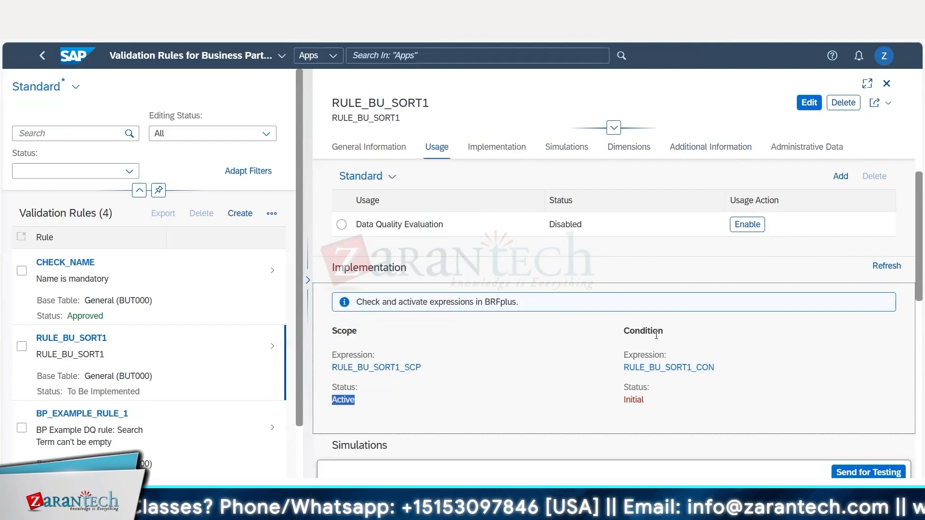
pyautogui.click(656, 374)
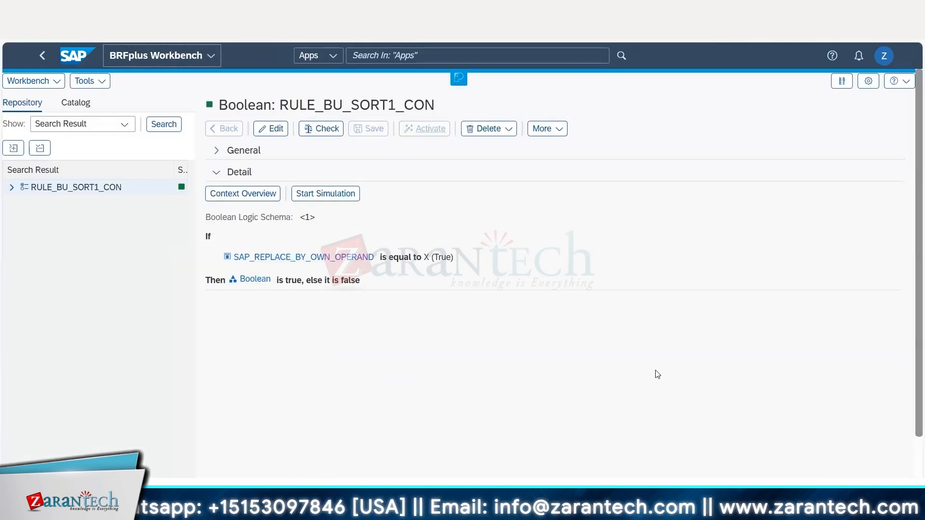
pyautogui.click(273, 128)
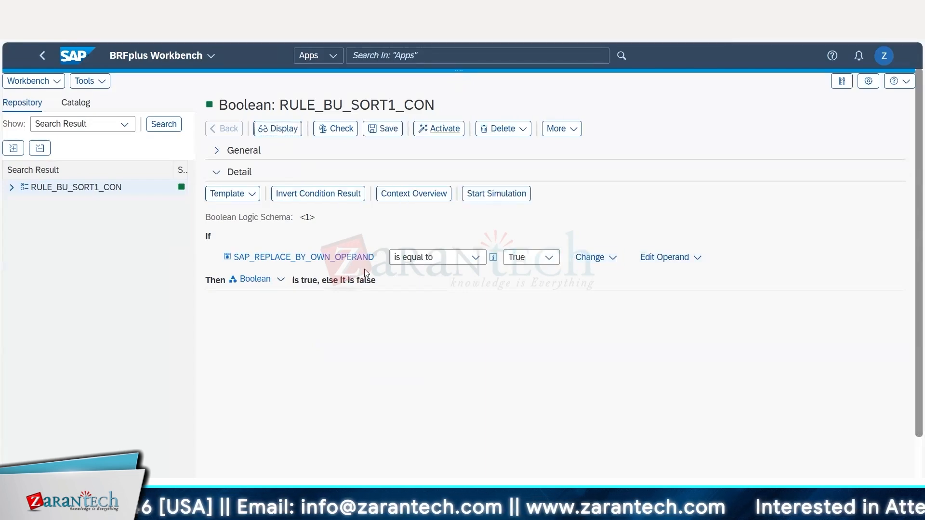
pyautogui.click(698, 258)
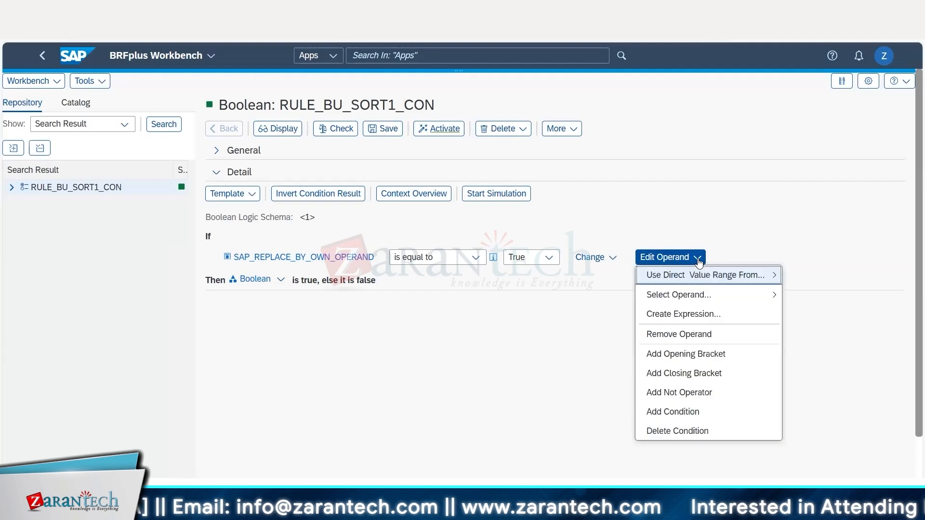
pyautogui.click(694, 336)
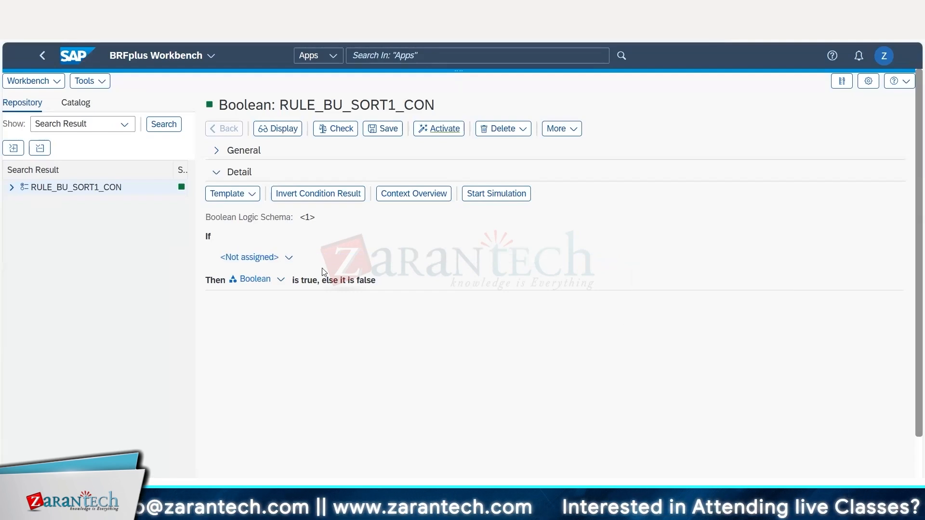
# Assign the context field Search Term 1 as the direct value range operand of the If condition.
pyautogui.click(289, 259)
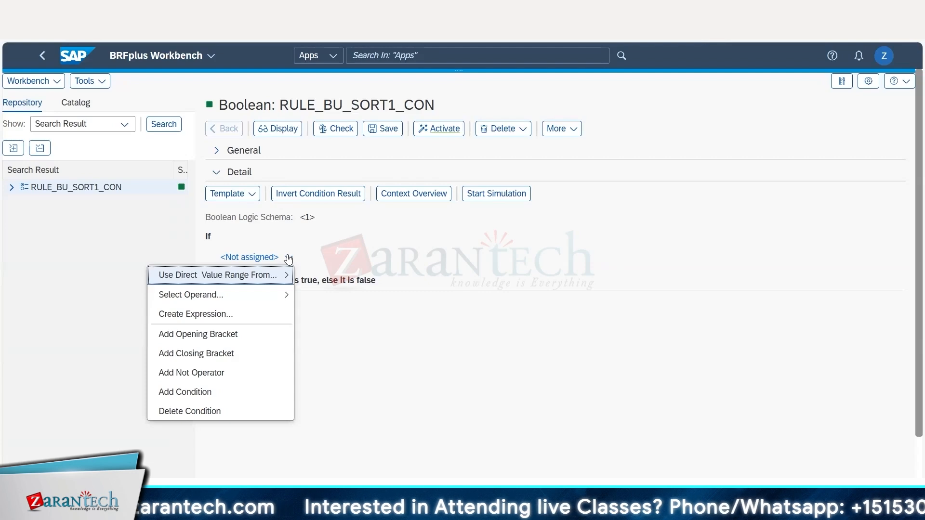
pyautogui.click(264, 278)
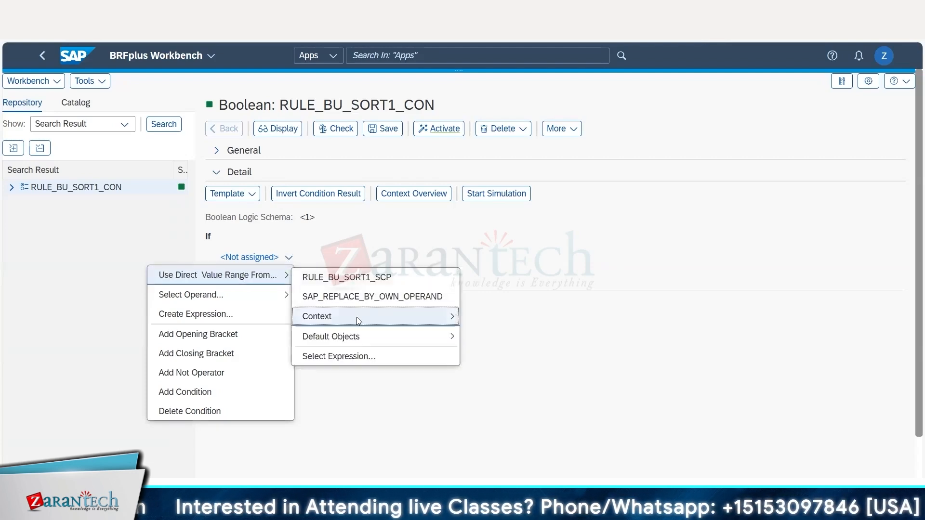
pyautogui.moveTo(357, 319)
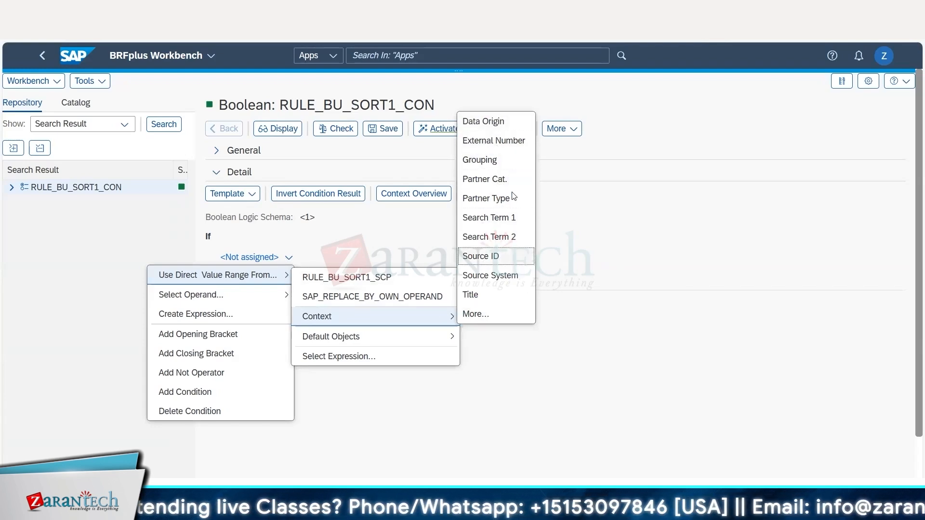
pyautogui.click(503, 219)
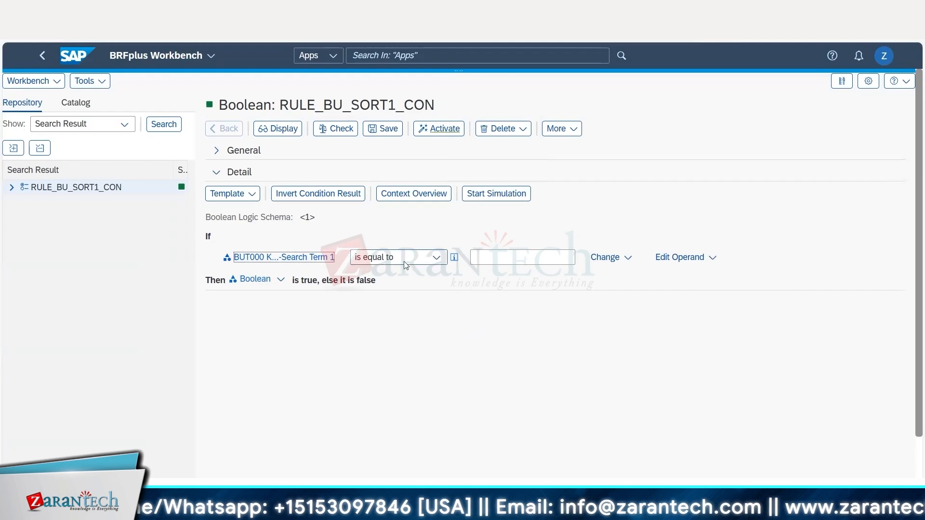
# Try the comparison contains any on Search Term 1 with the special characters &$#*.
pyautogui.click(501, 258)
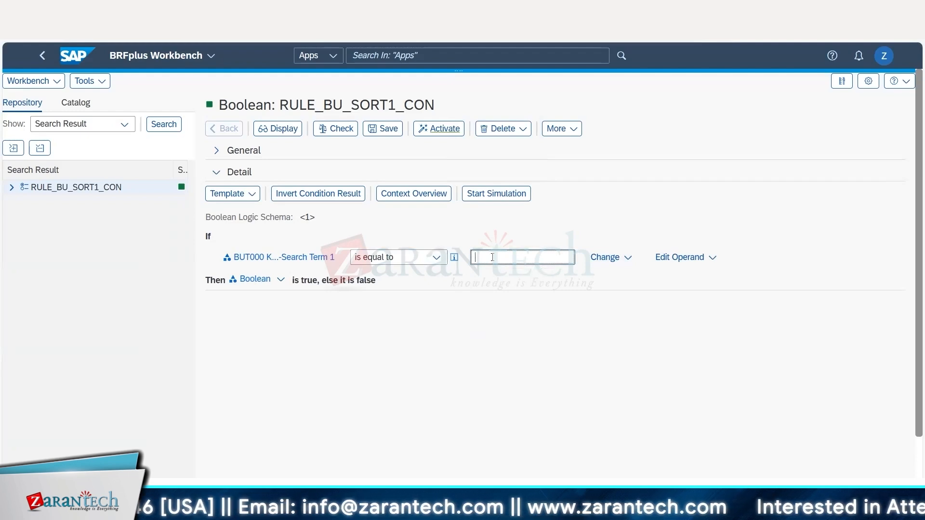
pyautogui.click(435, 259)
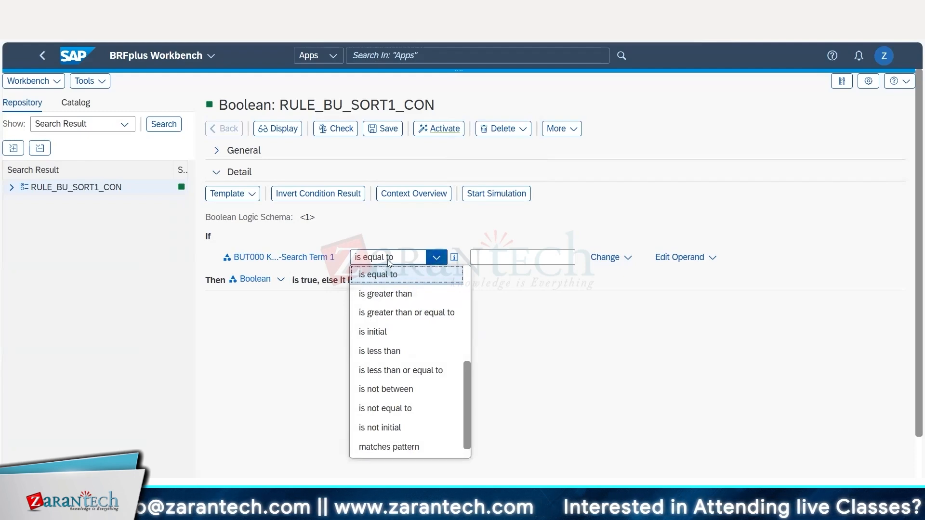
pyautogui.click(437, 261)
pyautogui.click(437, 261)
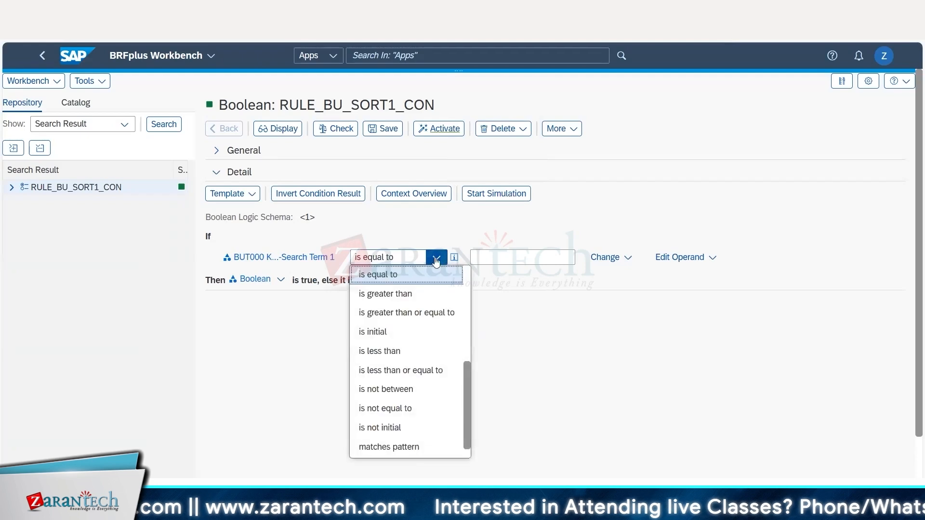
pyautogui.scroll(-1, 404, 299)
pyautogui.scroll(4, 403, 301)
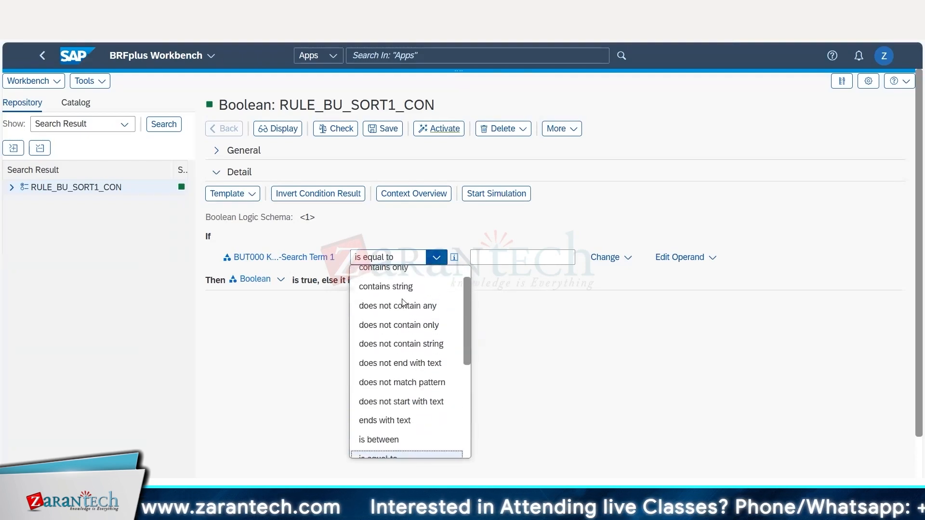
pyautogui.scroll(1, 404, 294)
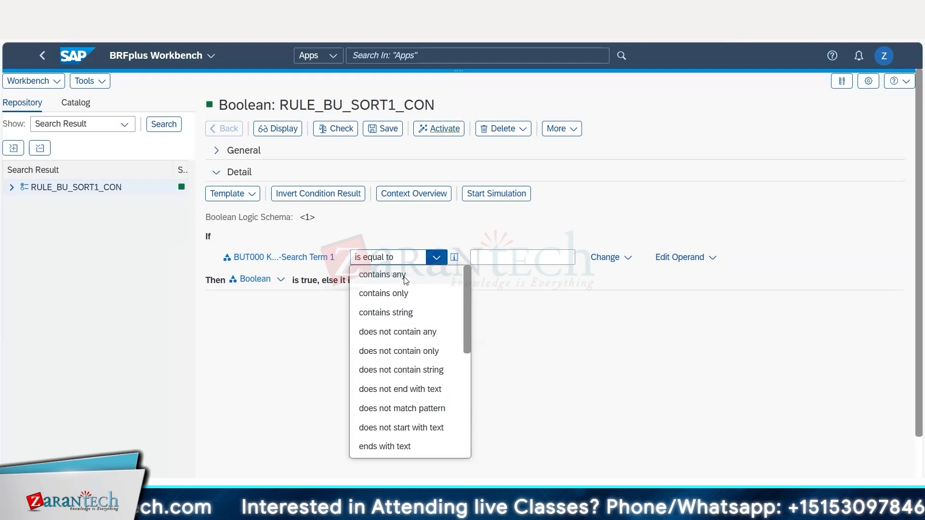
pyautogui.click(405, 276)
pyautogui.click(502, 258)
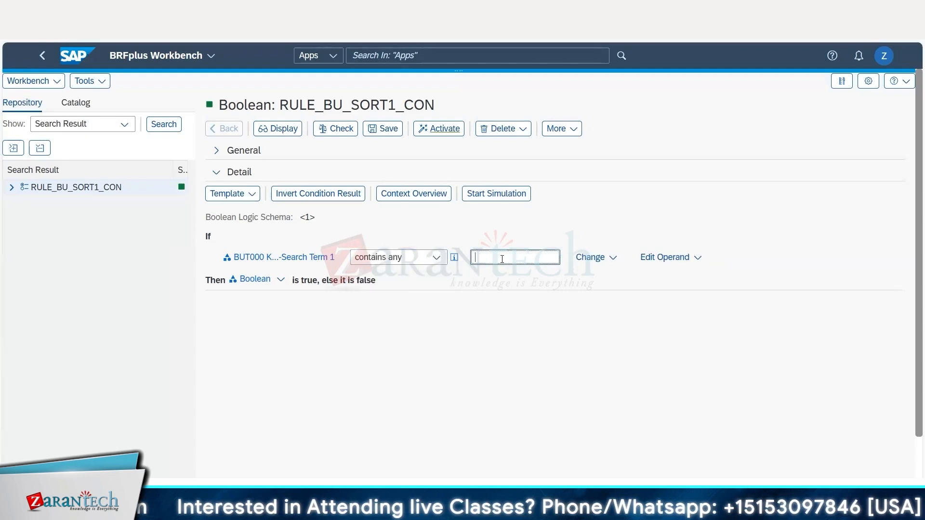
pyautogui.write('&')
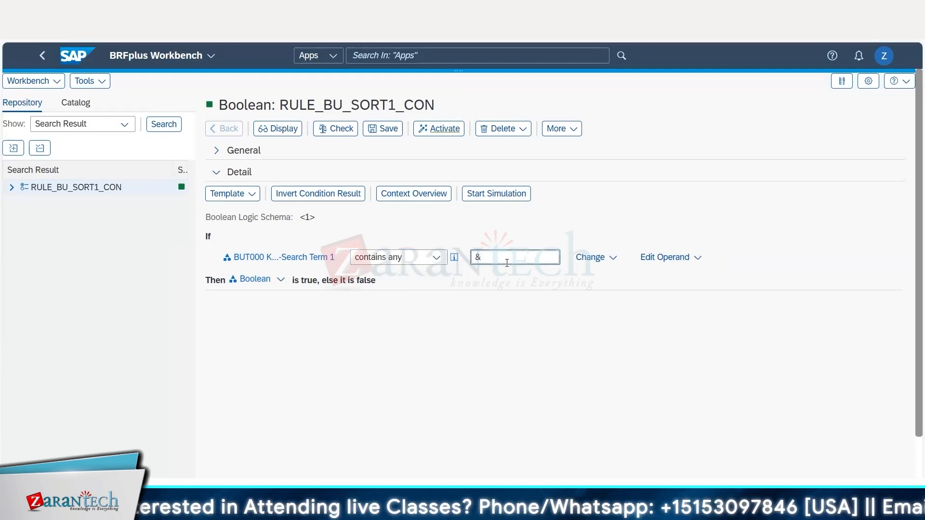
pyautogui.write('%')
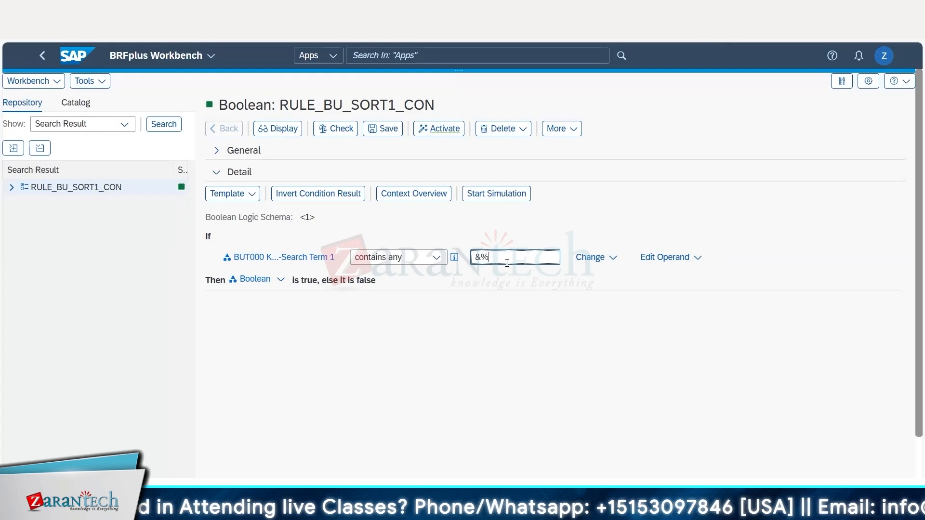
pyautogui.press('BackSpace')
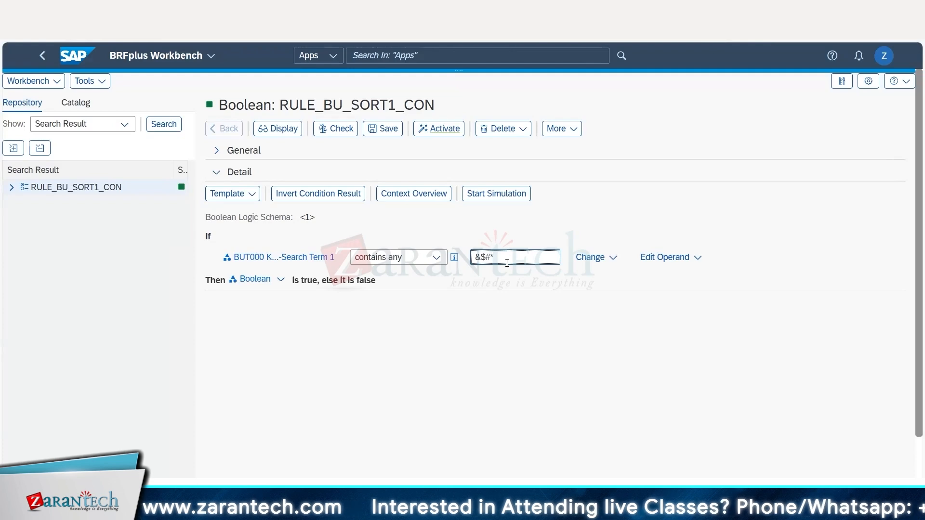
# Set the comparison for Search Term 1 to is initial.
pyautogui.click(437, 257)
pyautogui.scroll(-4, 421, 316)
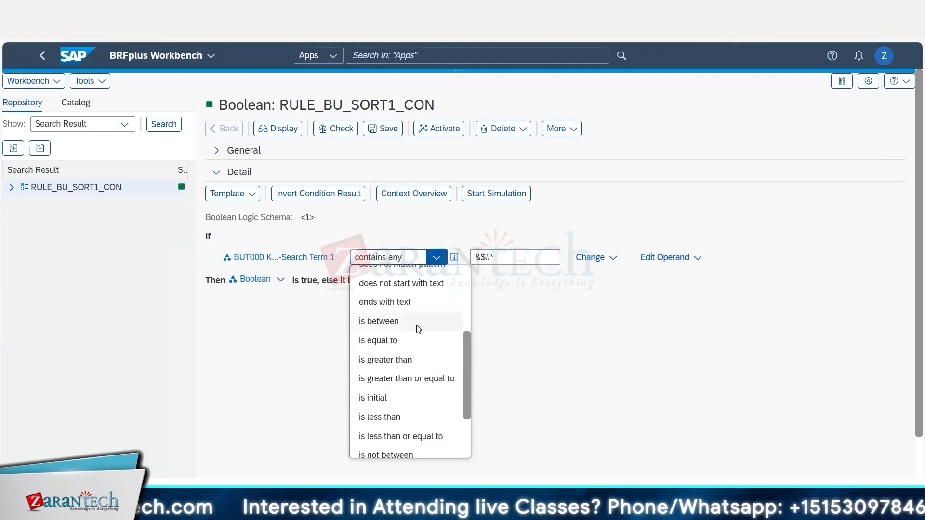
pyautogui.click(396, 290)
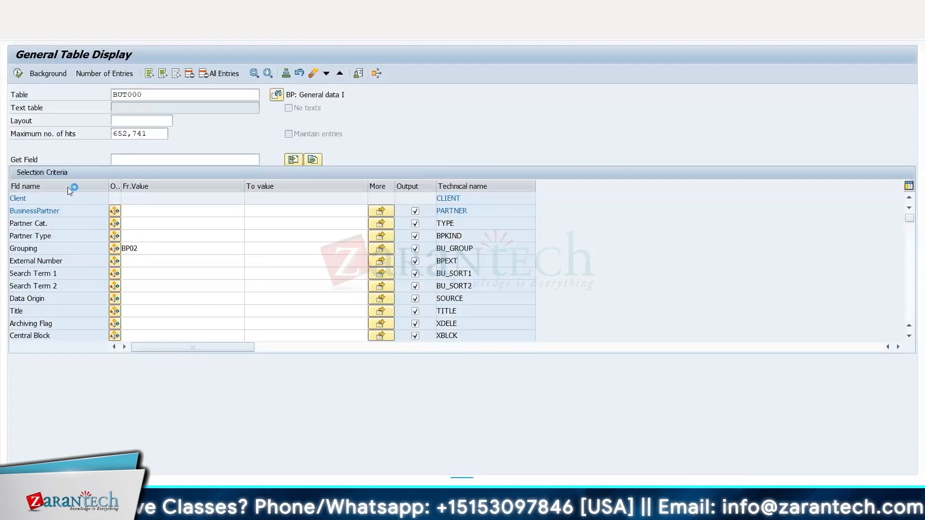
# Switch to the BUT000 table entries and examine the BP02 partners for blank search term and name fields.
pyautogui.press('F8')
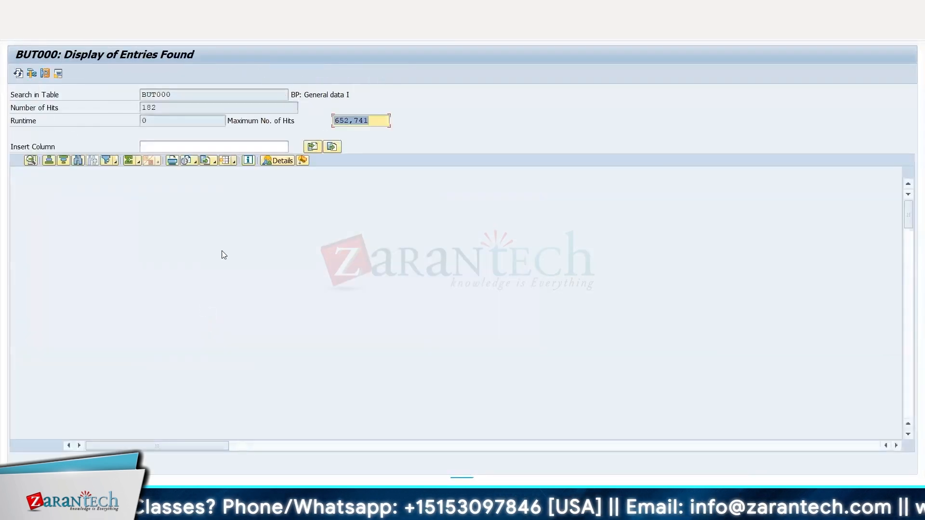
pyautogui.click(253, 185)
pyautogui.click(249, 225)
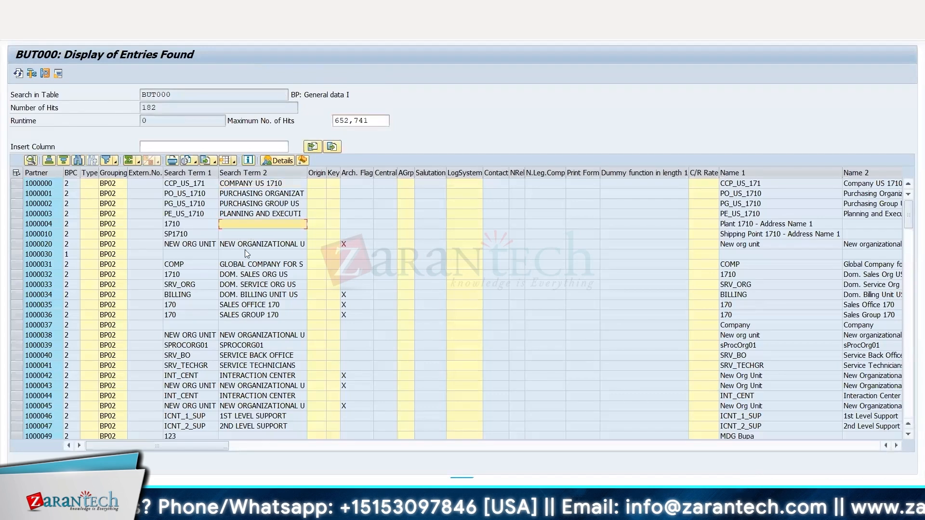
pyautogui.click(242, 254)
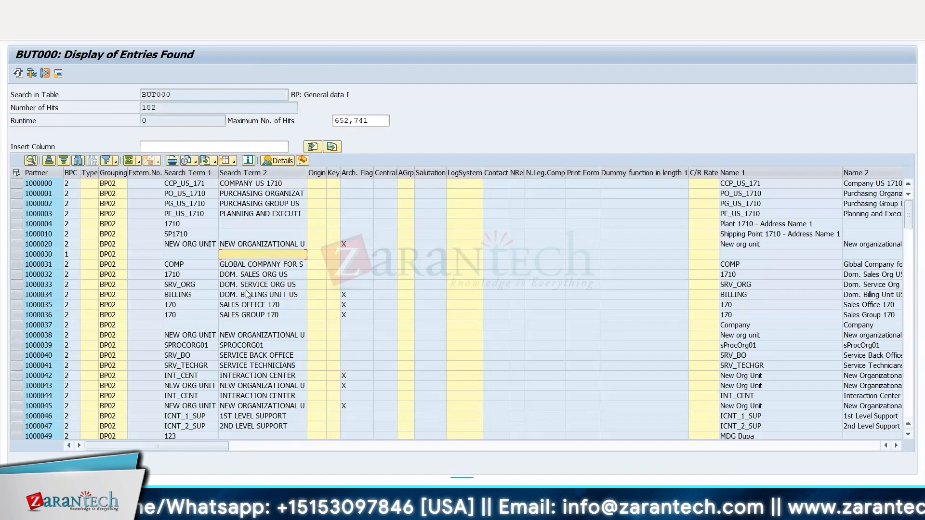
pyautogui.scroll(-1, 246, 290)
pyautogui.scroll(-3, 244, 293)
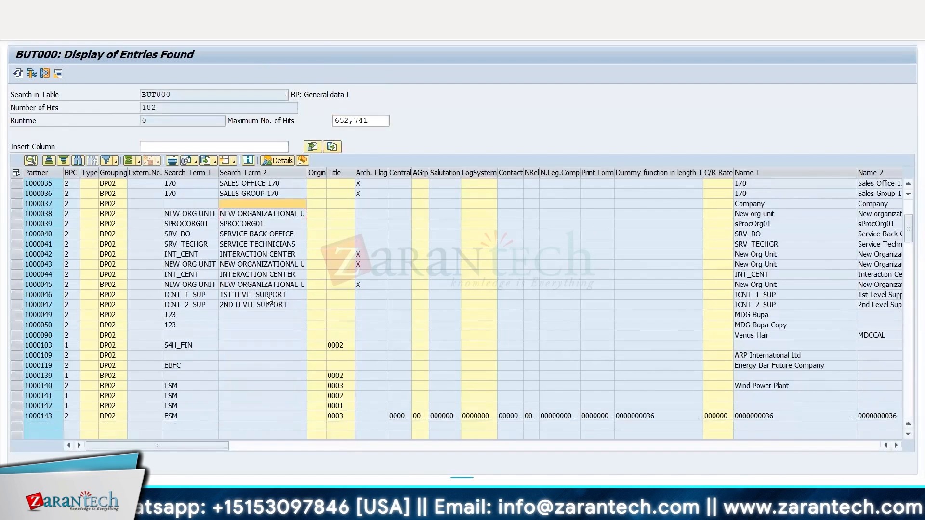
pyautogui.click(230, 315)
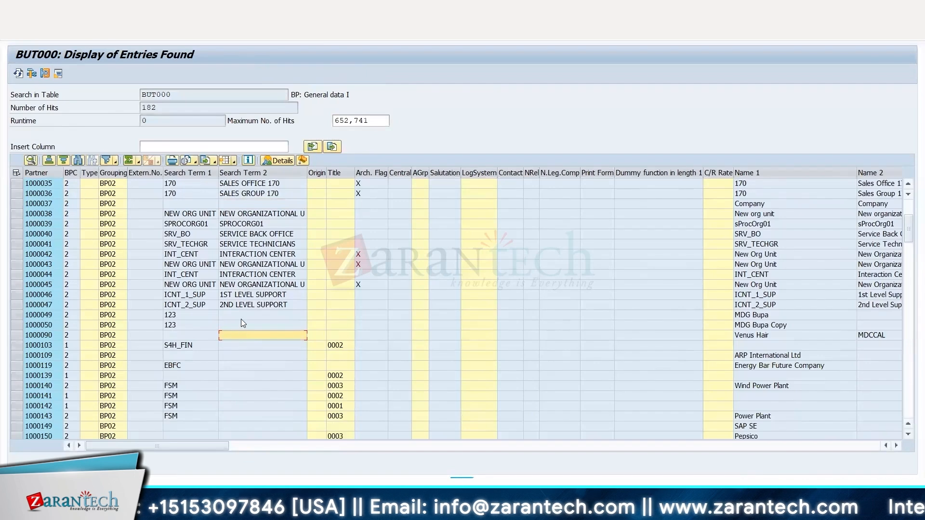
pyautogui.click(247, 365)
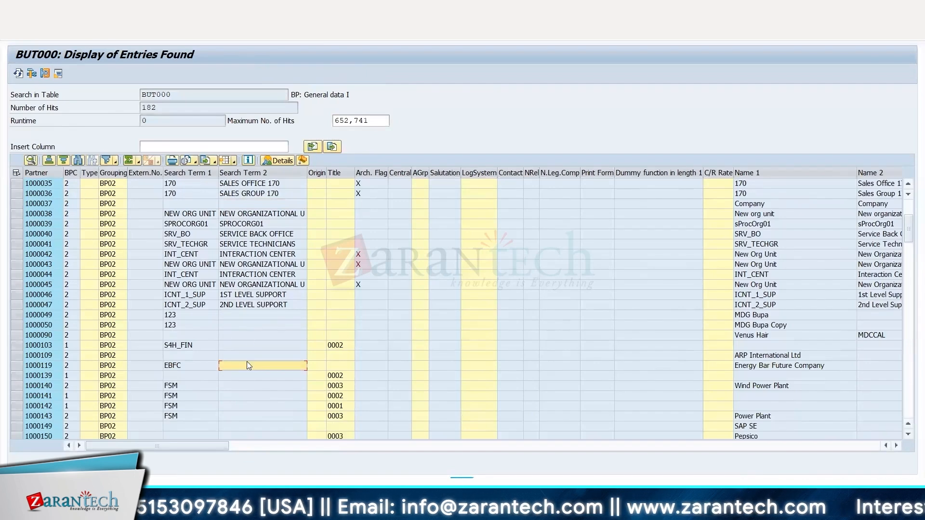
pyautogui.click(240, 313)
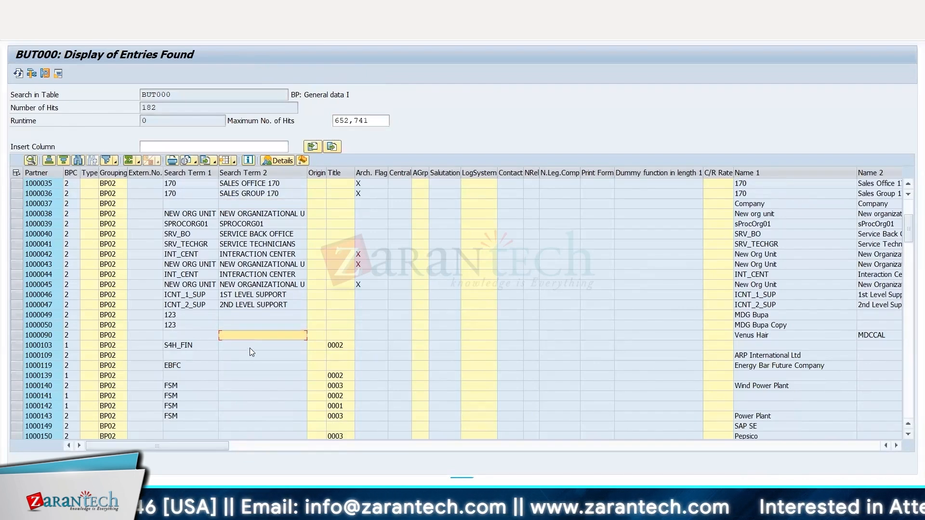
pyautogui.scroll(-8, 250, 344)
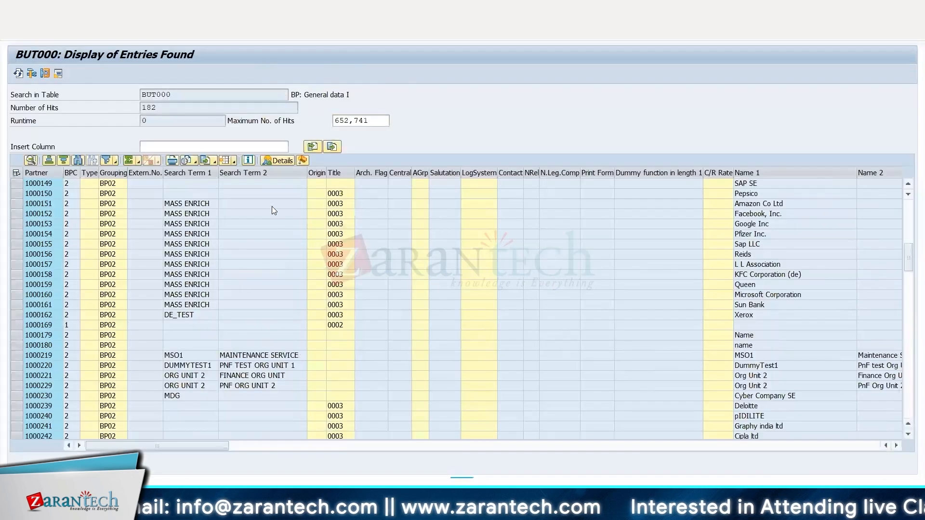
pyautogui.scroll(4, 270, 210)
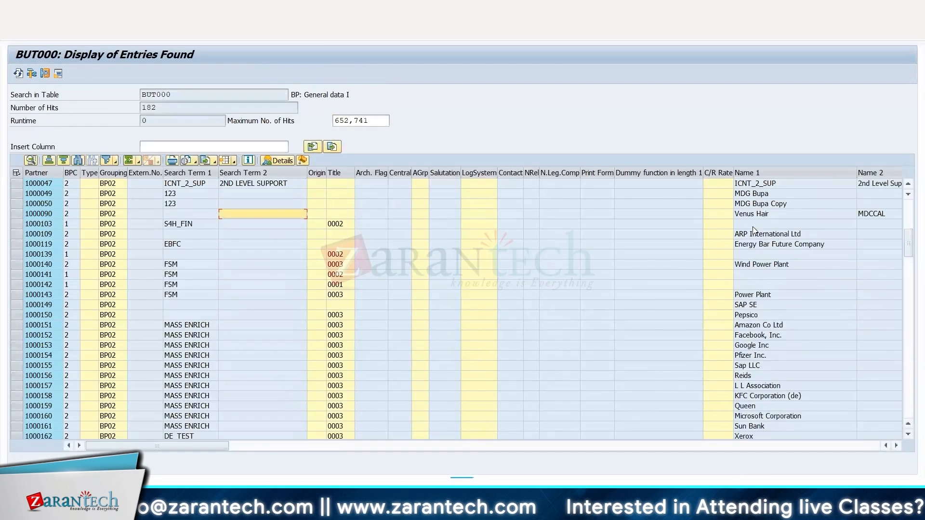
pyautogui.click(753, 226)
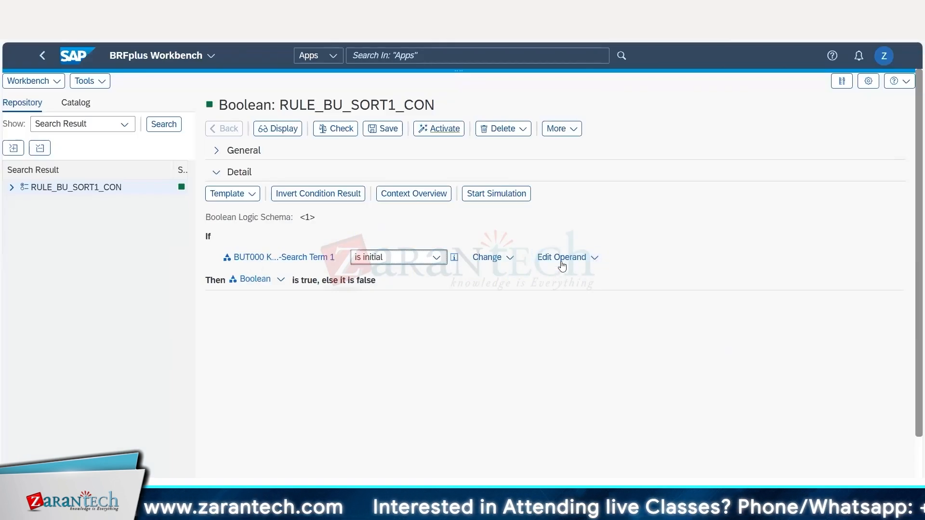
# Back in the BRFplus Workbench, add a second condition below Search Term 1 and join the two with and.
pyautogui.click(593, 262)
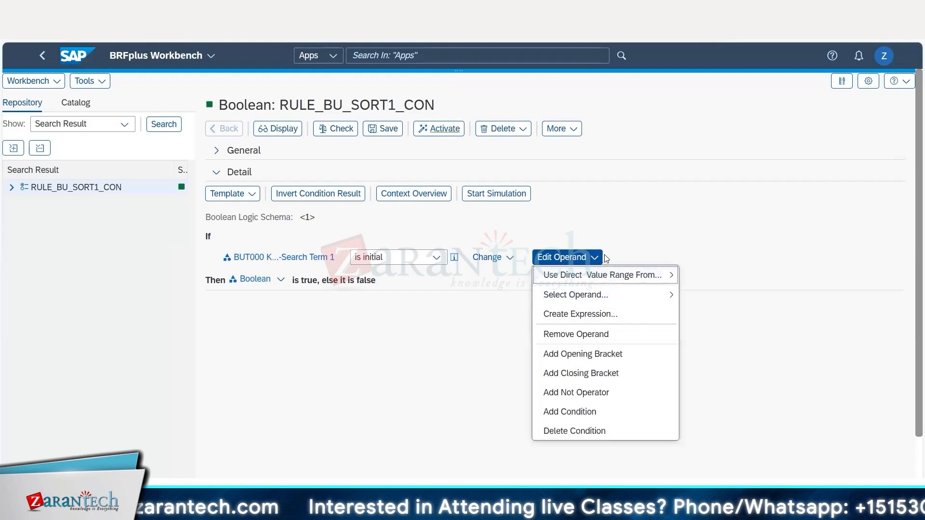
pyautogui.moveTo(592, 267)
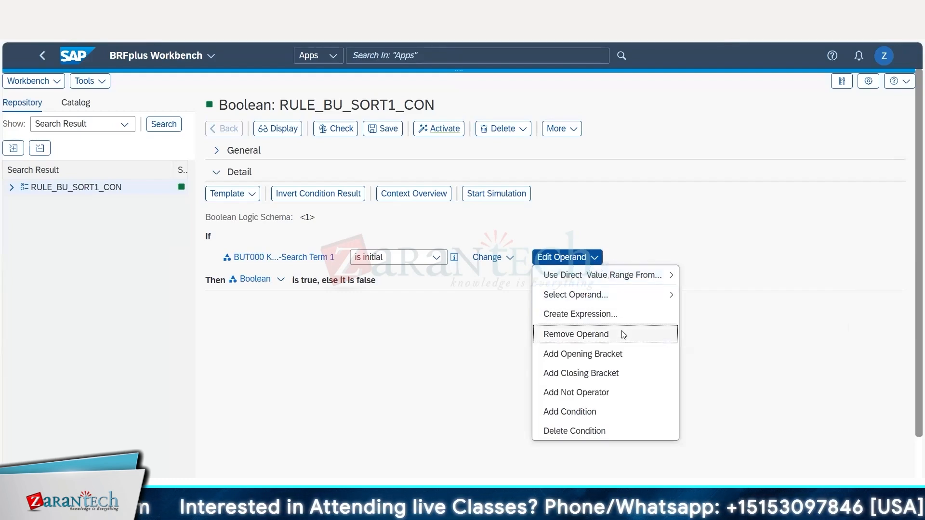
pyautogui.click(570, 413)
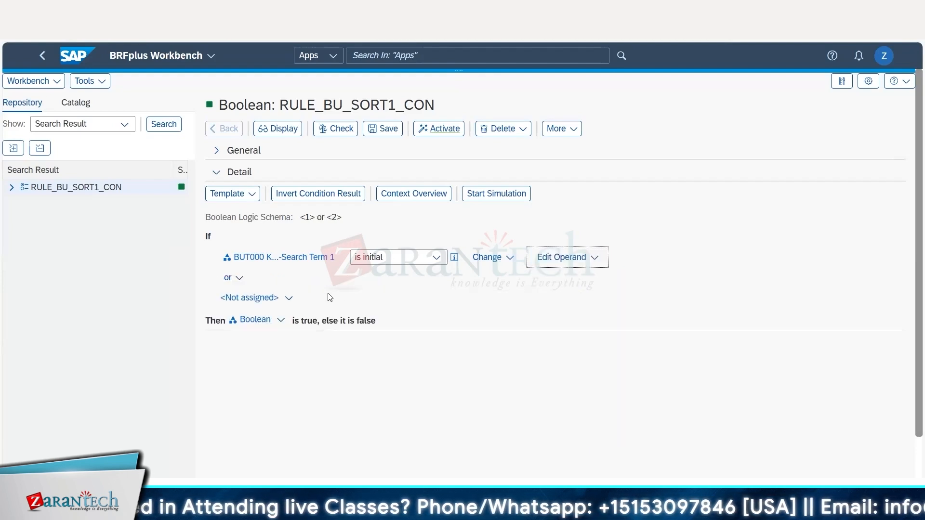
pyautogui.click(236, 283)
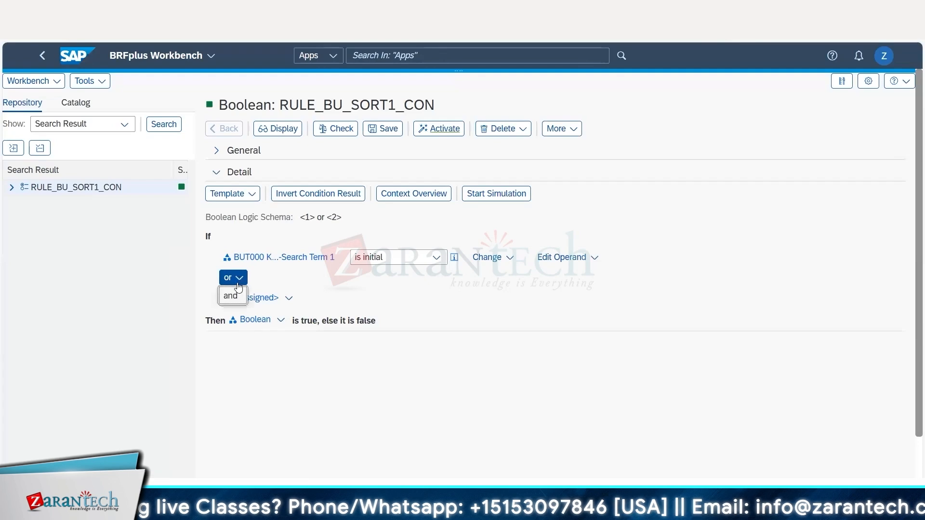
pyautogui.click(232, 296)
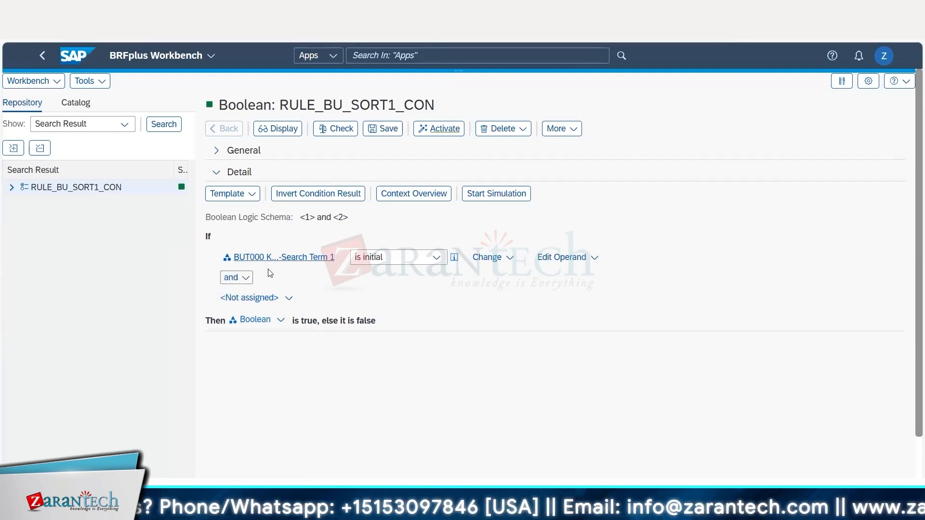
# Use the context field Search Term 2 as the second condition's operand and set its comparison to is initial.
pyautogui.click(289, 298)
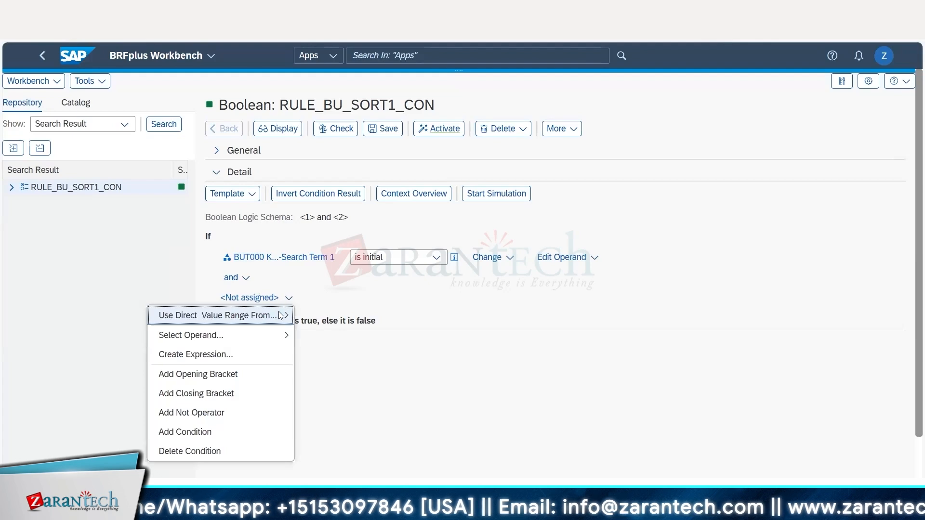
pyautogui.moveTo(288, 316)
pyautogui.moveTo(335, 358)
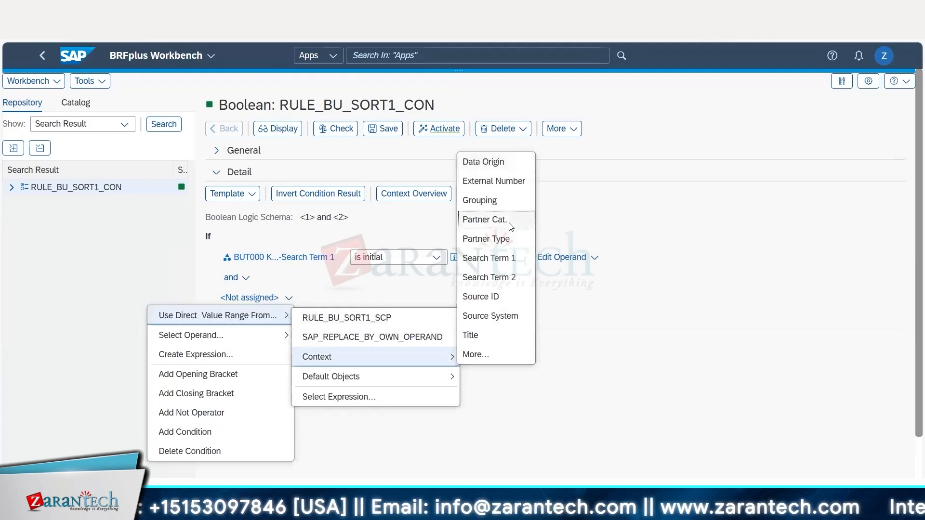
pyautogui.click(501, 277)
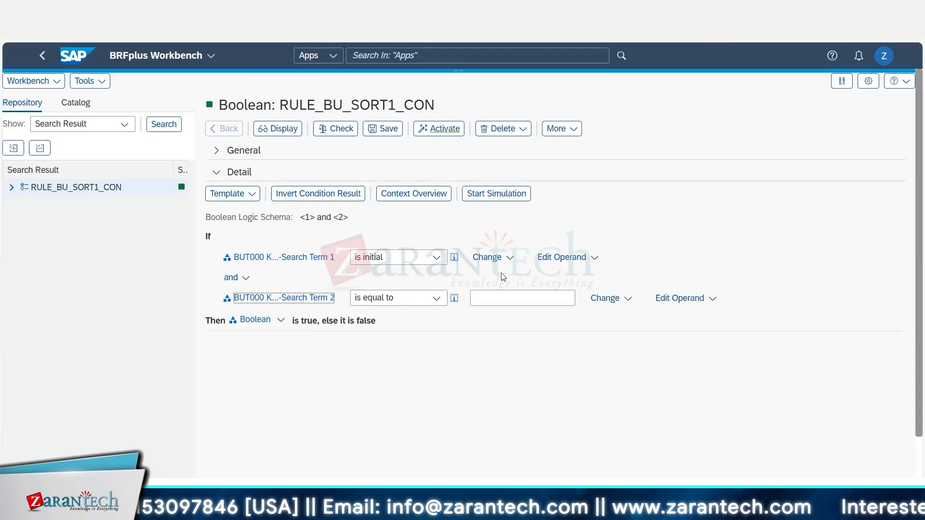
pyautogui.click(436, 297)
pyautogui.click(401, 164)
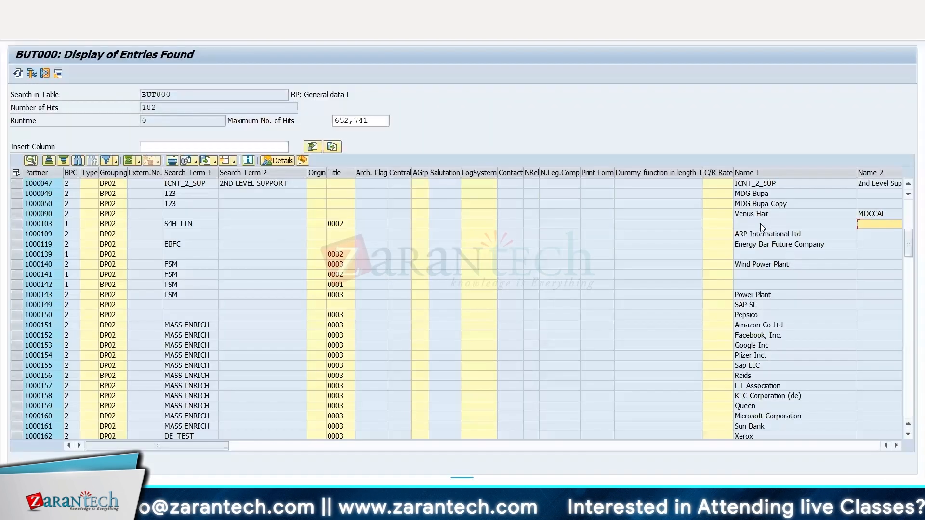
# Add a third condition below Search Term 2, joined with and, and open the full context query for its operand.
pyautogui.scroll(-5, 604, 433)
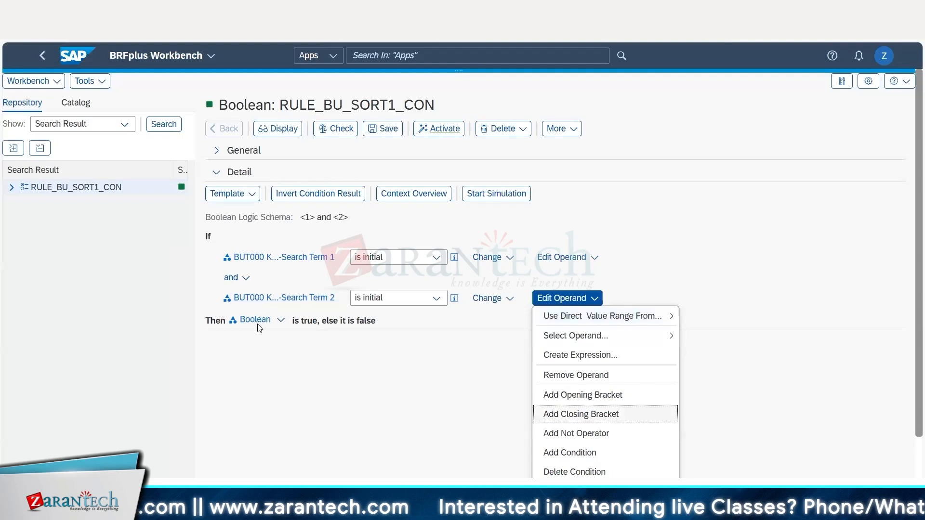
pyautogui.click(570, 453)
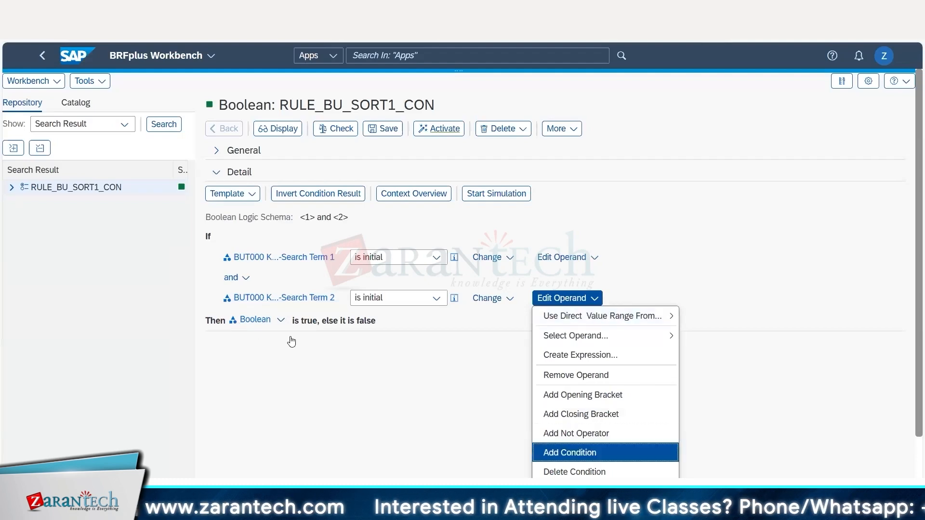
pyautogui.click(233, 319)
pyautogui.click(288, 339)
pyautogui.moveTo(268, 191)
pyautogui.moveTo(370, 225)
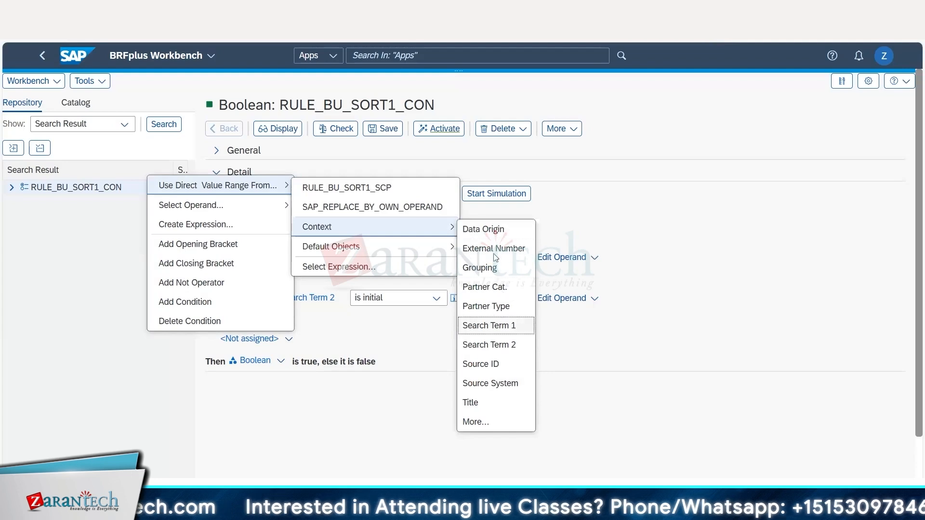
pyautogui.click(485, 424)
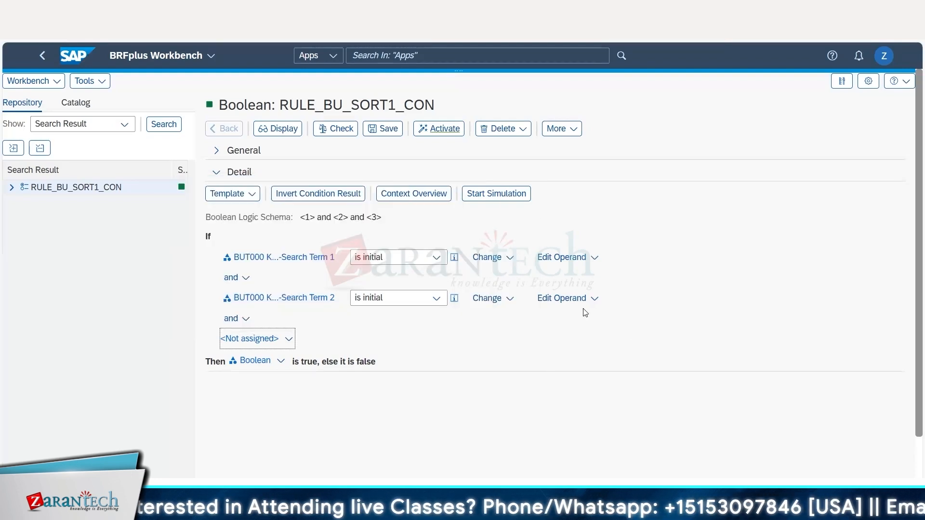
# Search the context objects for the text *name*, assign Name 1 to the third condition and set its comparison to is initial.
pyautogui.scroll(-1, 408, 404)
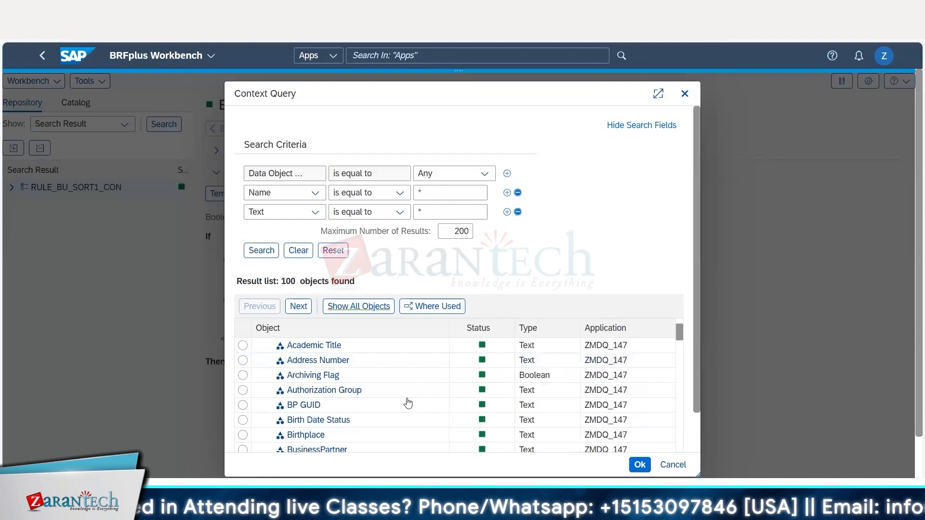
pyautogui.scroll(-5, 408, 404)
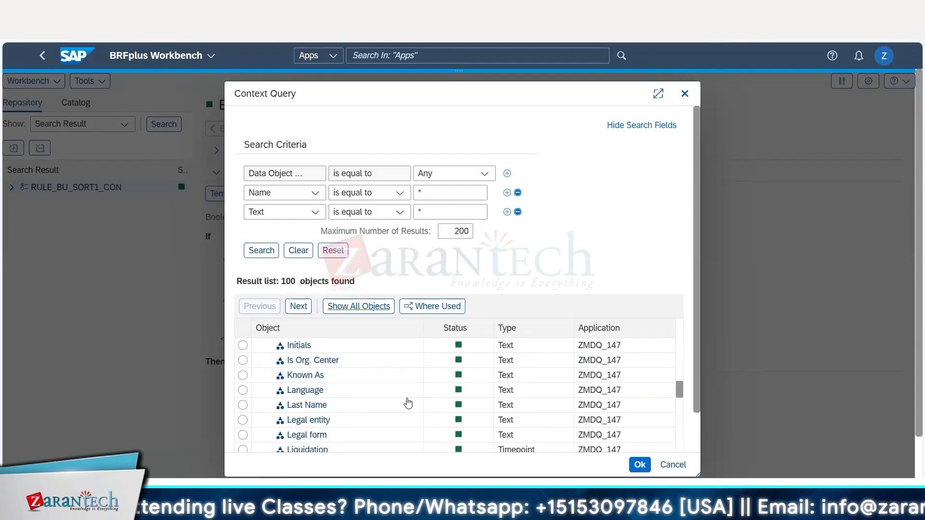
pyautogui.scroll(-5, 408, 404)
pyautogui.click(429, 211)
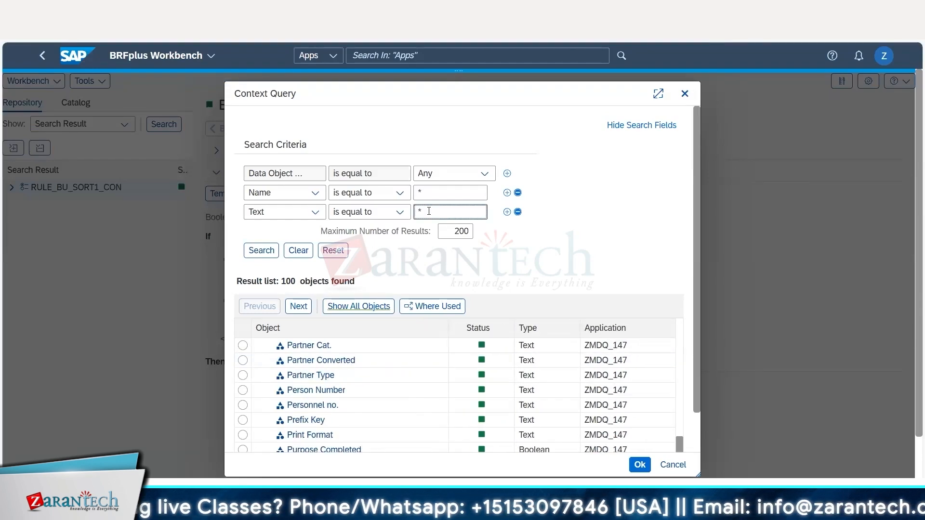
pyautogui.press('Return')
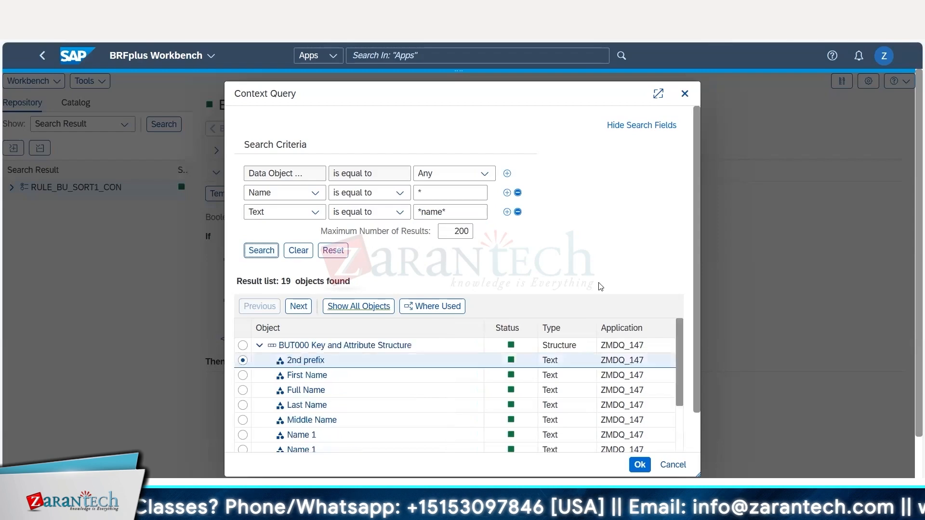
pyautogui.doubleClick(243, 435)
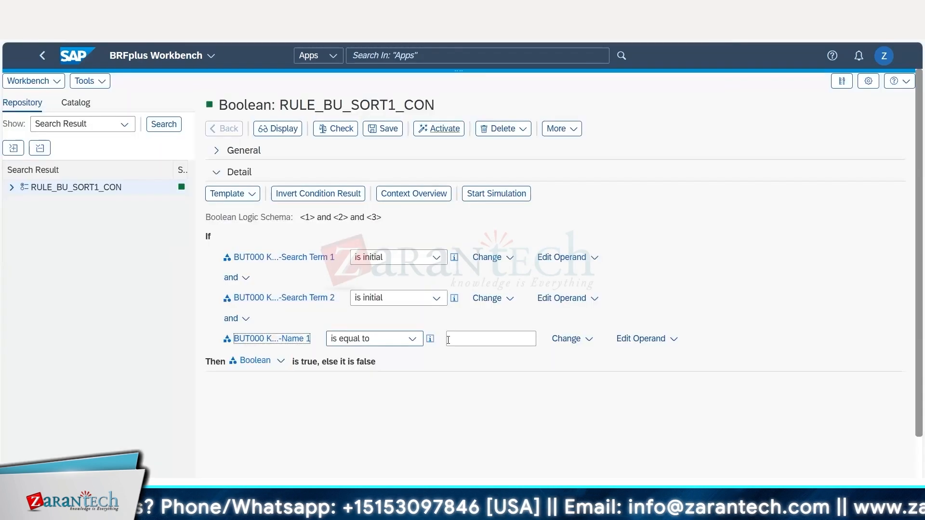
pyautogui.click(412, 340)
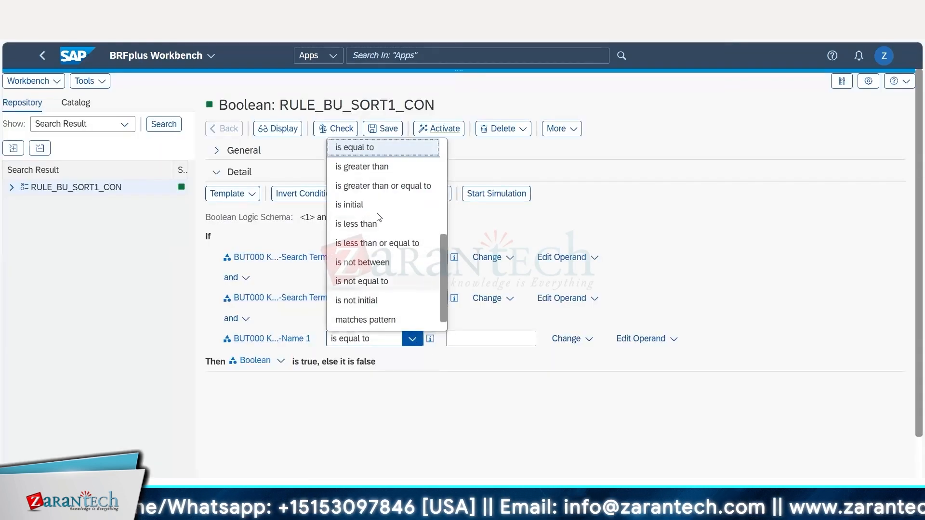
pyautogui.click(366, 205)
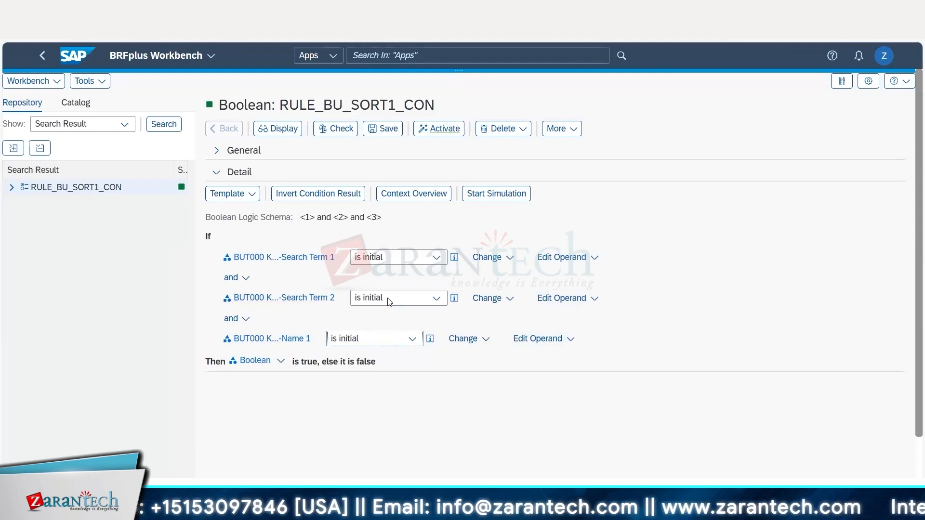
# Review the combined logic schema of RULE_BU_SORT1_CON, and save, check and activate the expression.
pyautogui.moveTo(307, 219); pyautogui.dragTo(392, 224)
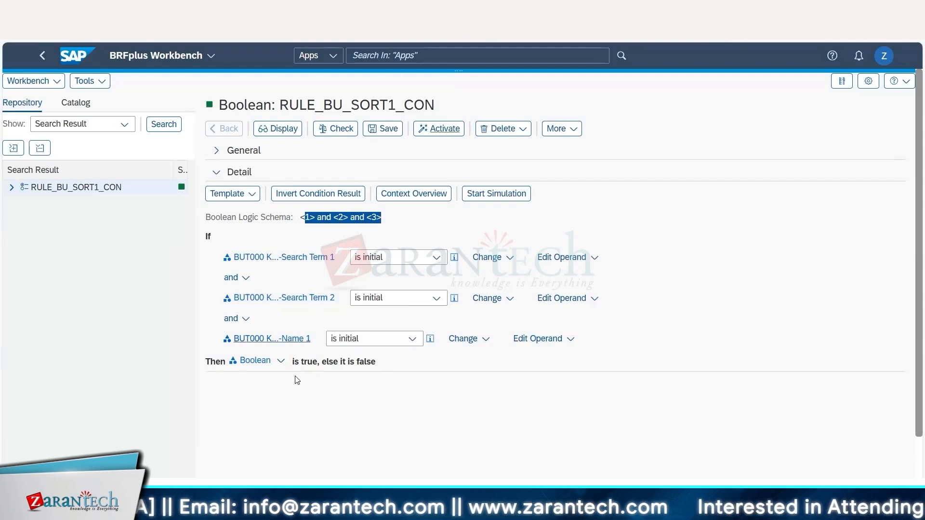
pyautogui.click(378, 129)
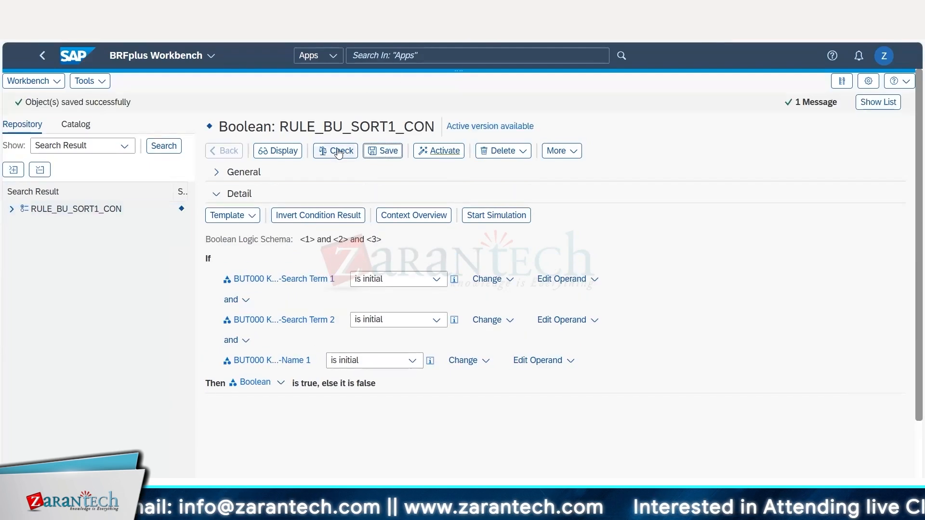
pyautogui.click(336, 151)
pyautogui.click(432, 153)
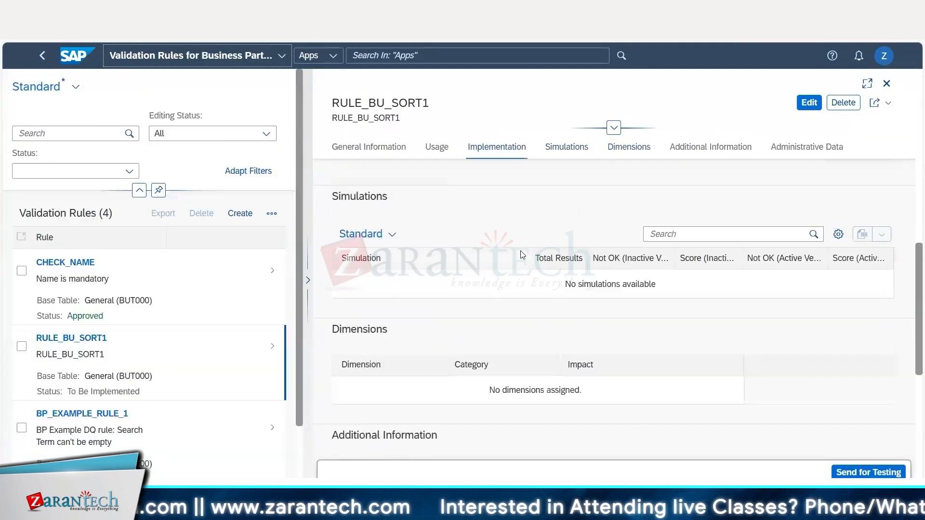
# Return to RULE_BU_SORT1 in the Validation Rules app and examine the status of its scope and condition expressions.
pyautogui.scroll(-5, 522, 255)
pyautogui.scroll(3, 523, 255)
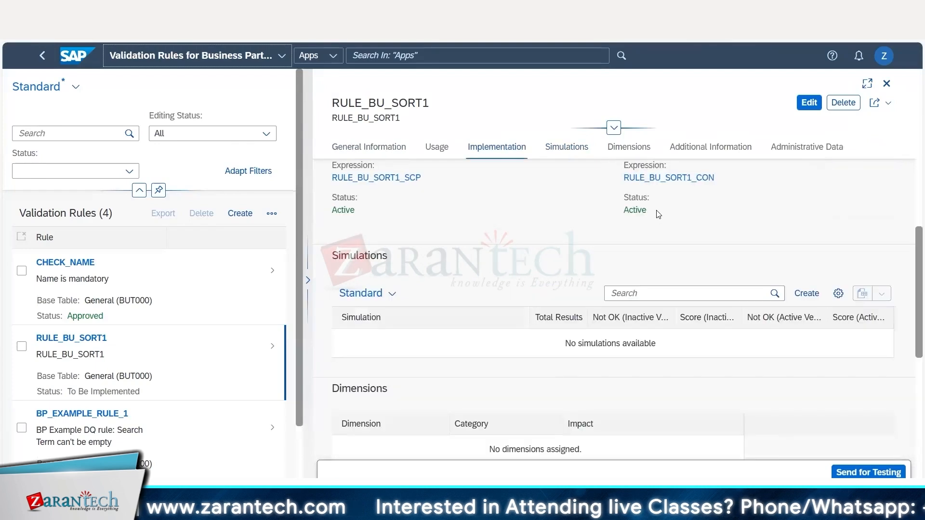
pyautogui.moveTo(657, 213); pyautogui.dragTo(476, 214)
pyautogui.moveTo(344, 213); pyautogui.dragTo(339, 214)
pyautogui.scroll(3, 368, 231)
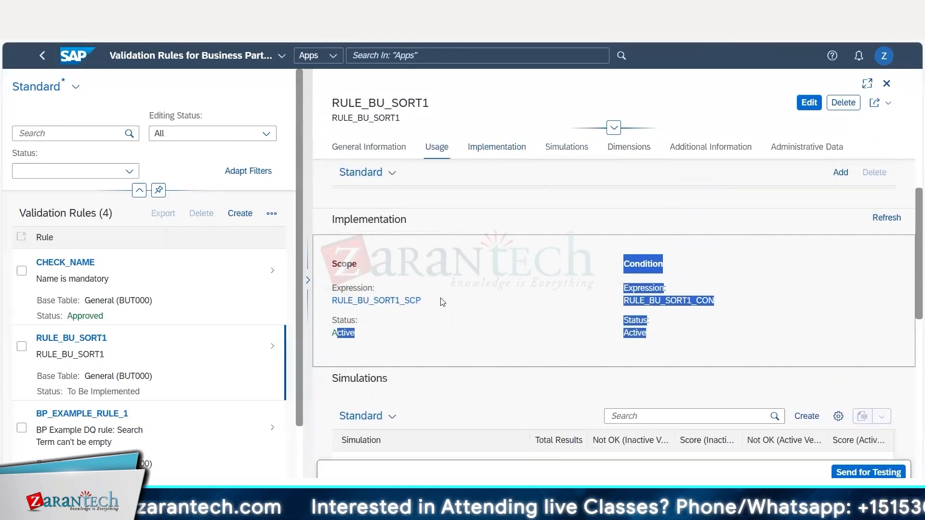
pyautogui.click(639, 318)
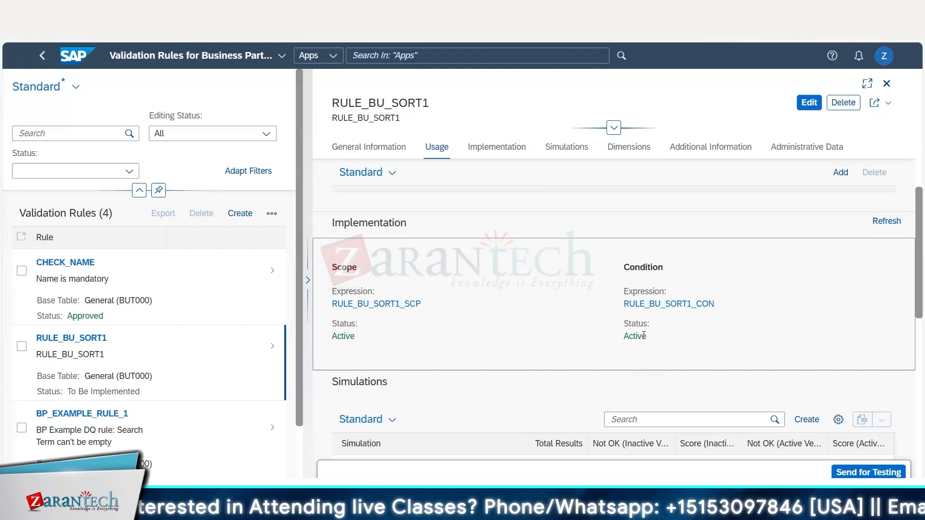
pyautogui.moveTo(645, 335); pyautogui.dragTo(632, 338)
# Examine the rule's simulations, dimensions, administrative data, general information, usage and implementation sections.
pyautogui.scroll(-3, 516, 310)
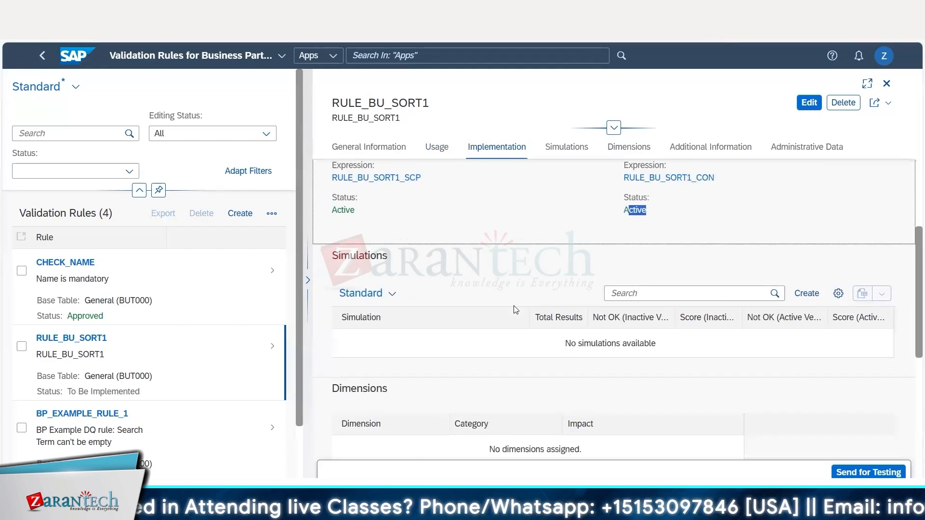
pyautogui.scroll(-2, 515, 310)
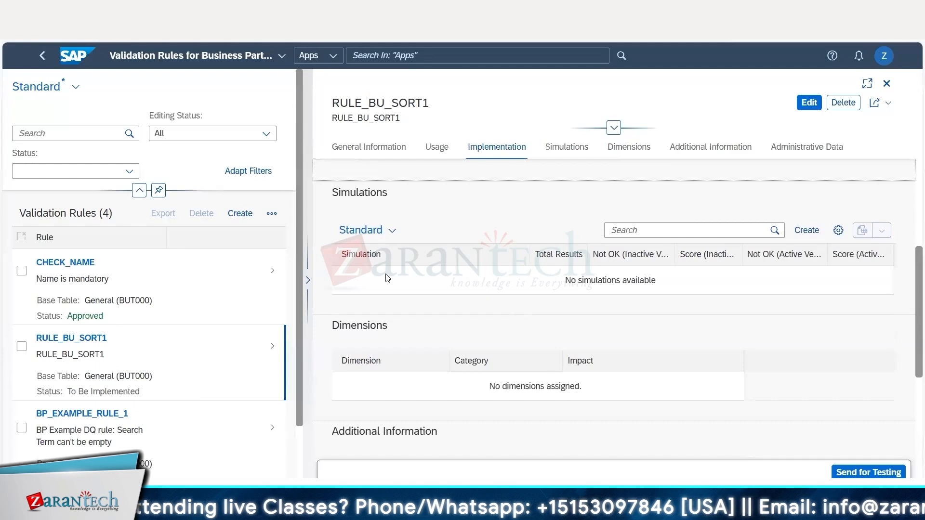
pyautogui.scroll(-5, 418, 255)
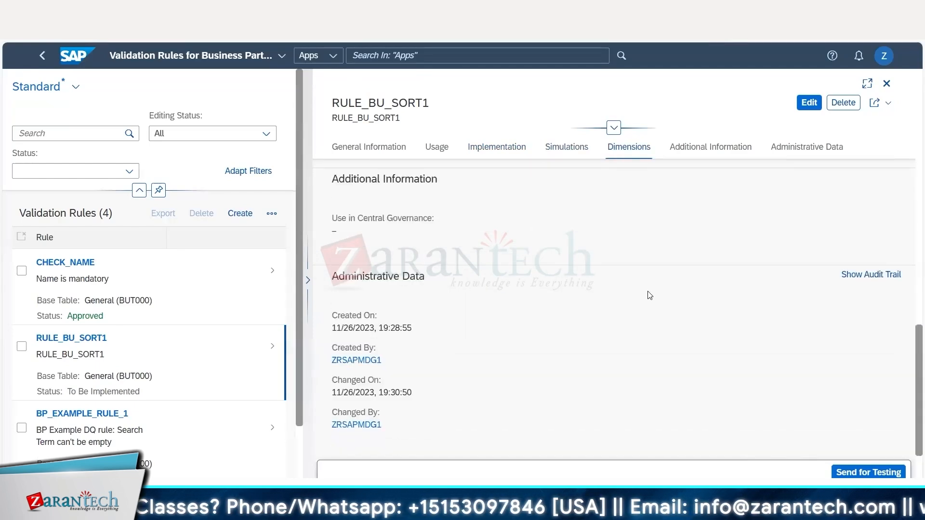
pyautogui.click(369, 147)
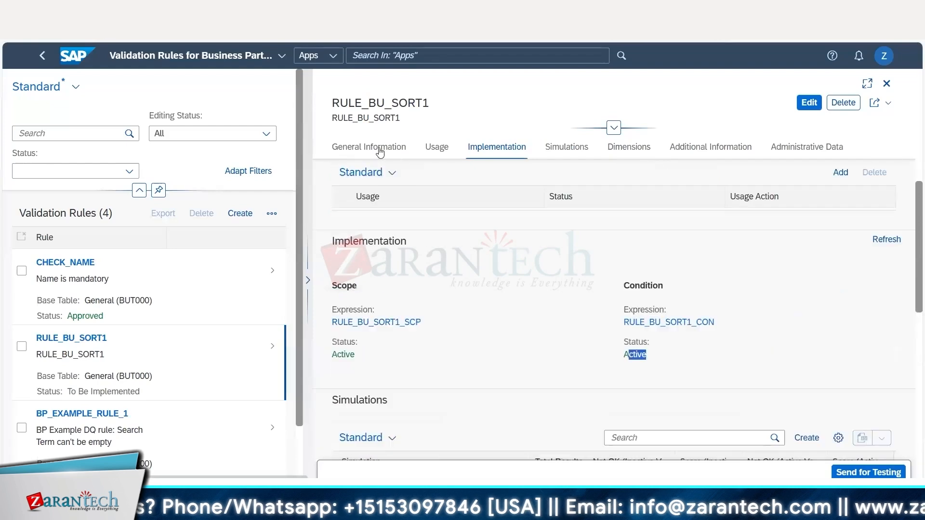
pyautogui.click(433, 148)
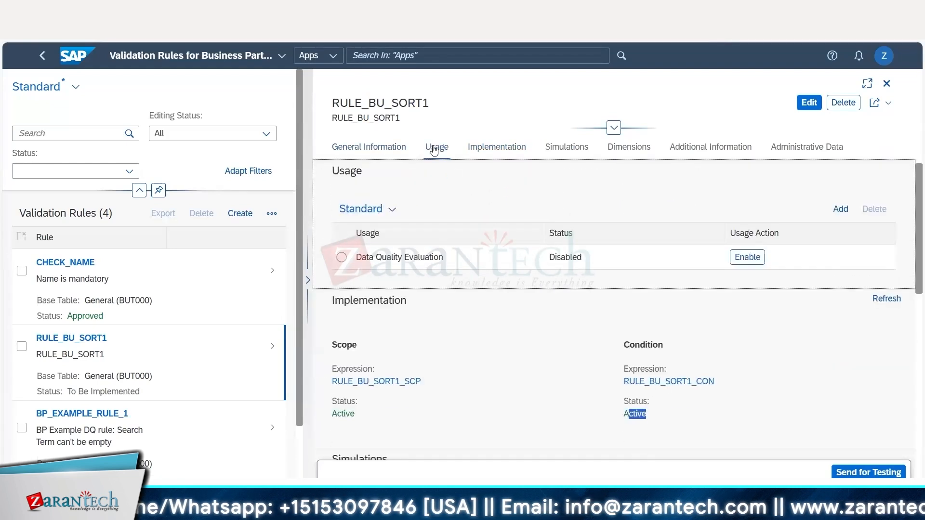
pyautogui.click(502, 149)
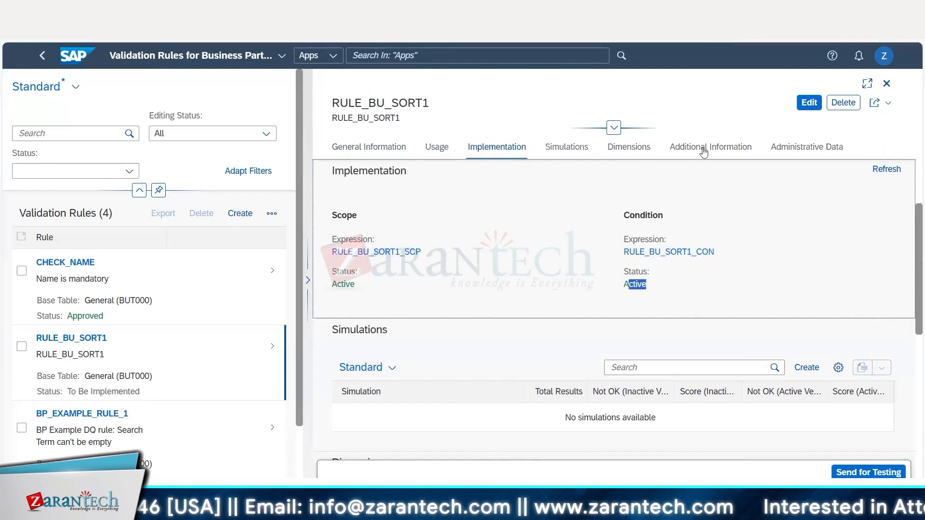
pyautogui.click(737, 209)
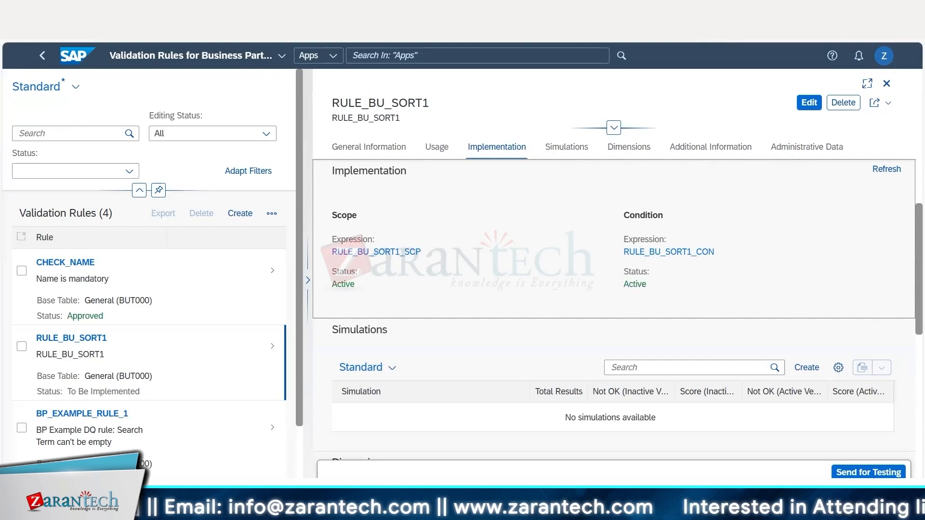
# Take RULE_BU_SORT1 through testing to approval and enable its Data Quality Evaluation usage.
pyautogui.click(865, 473)
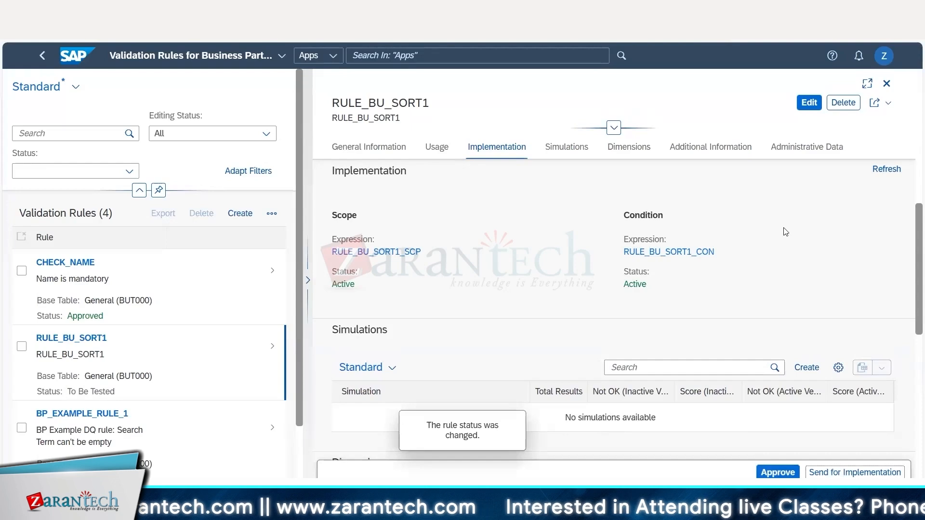
pyautogui.click(794, 473)
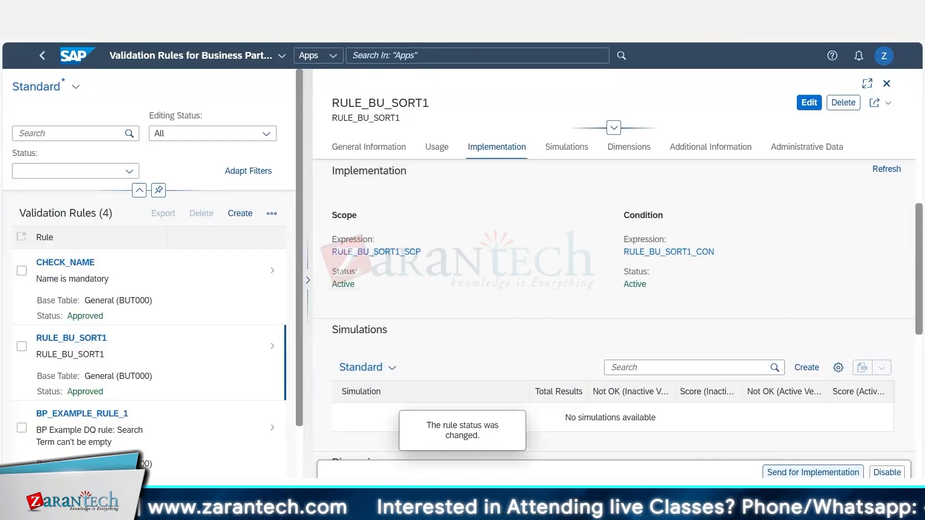
pyautogui.scroll(4, 693, 272)
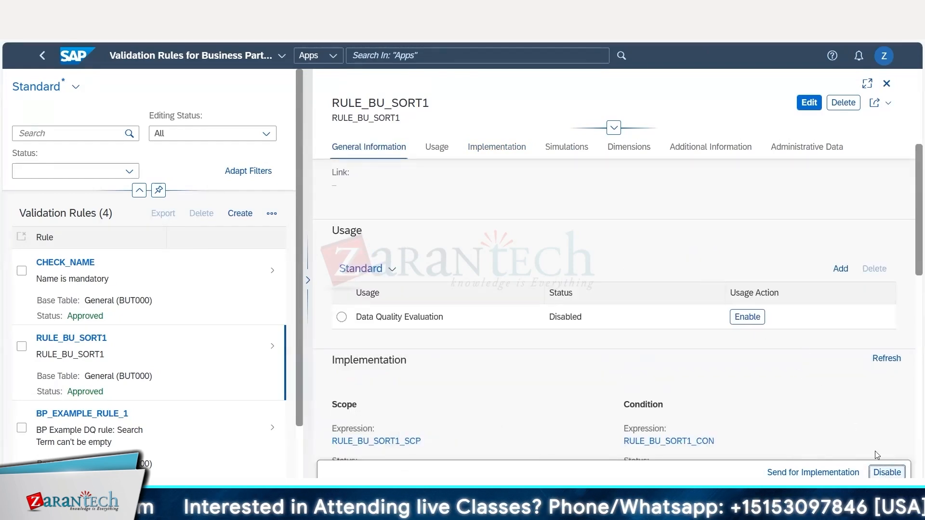
pyautogui.click(747, 318)
# Send the approved rule back for implementation, and take it through testing to approval again.
pyautogui.scroll(-2, 776, 318)
pyautogui.click(812, 472)
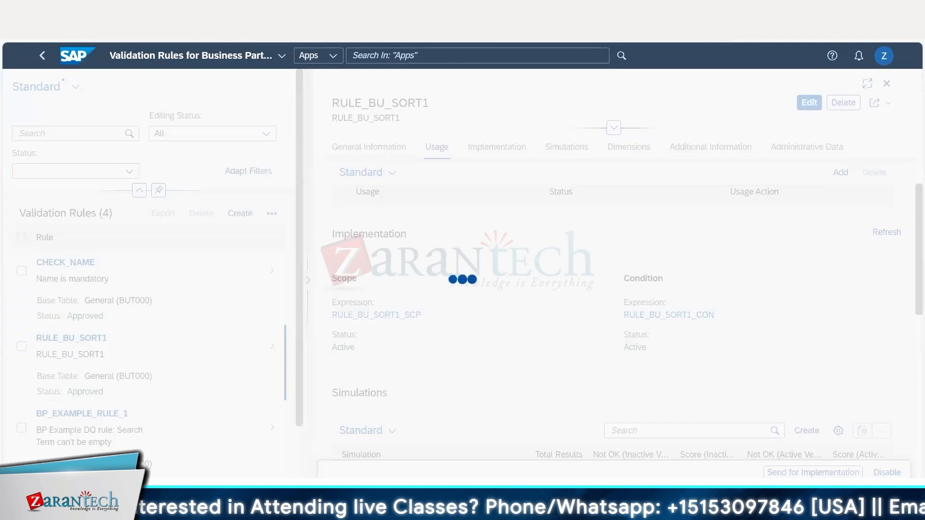
pyautogui.click(879, 474)
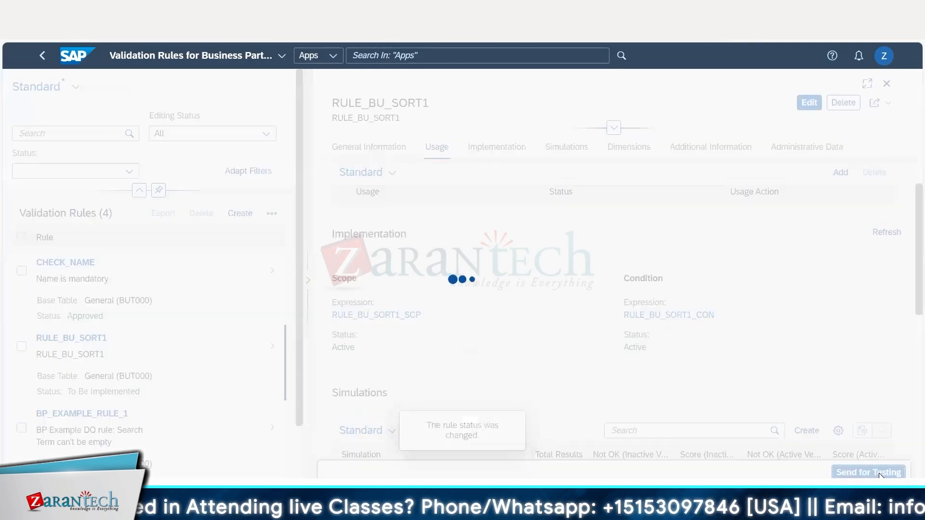
pyautogui.click(776, 472)
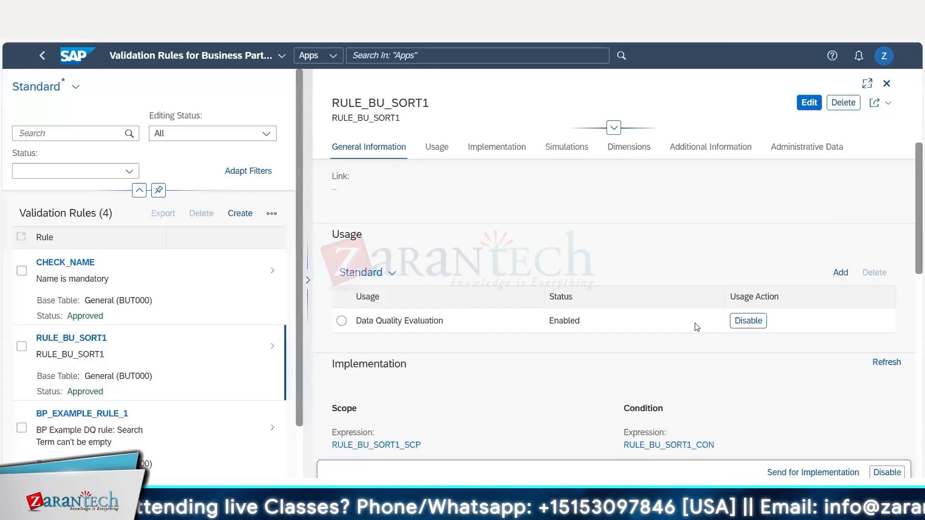
pyautogui.scroll(-3, 697, 327)
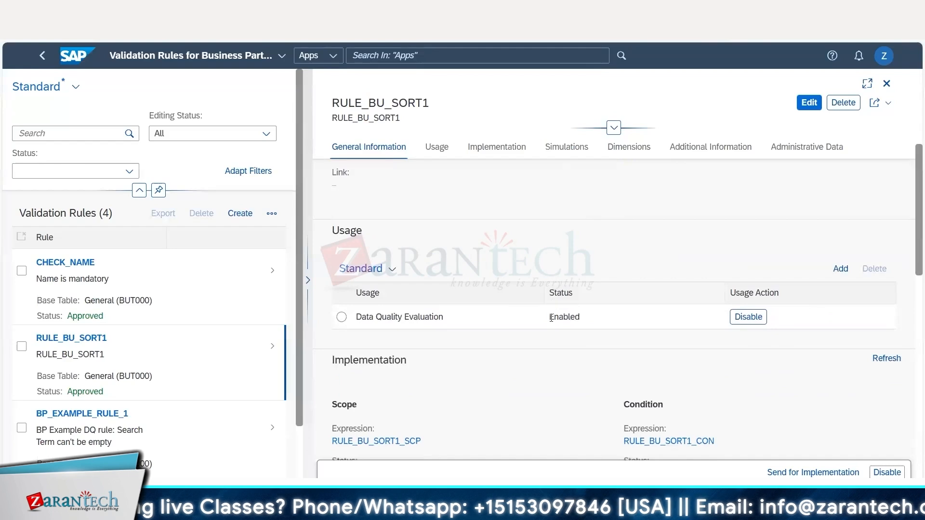
# Examine RULE_BU_SORT1's Data Quality Evaluation usage status, scope and condition expressions, and simulations.
pyautogui.moveTo(550, 313); pyautogui.dragTo(585, 320)
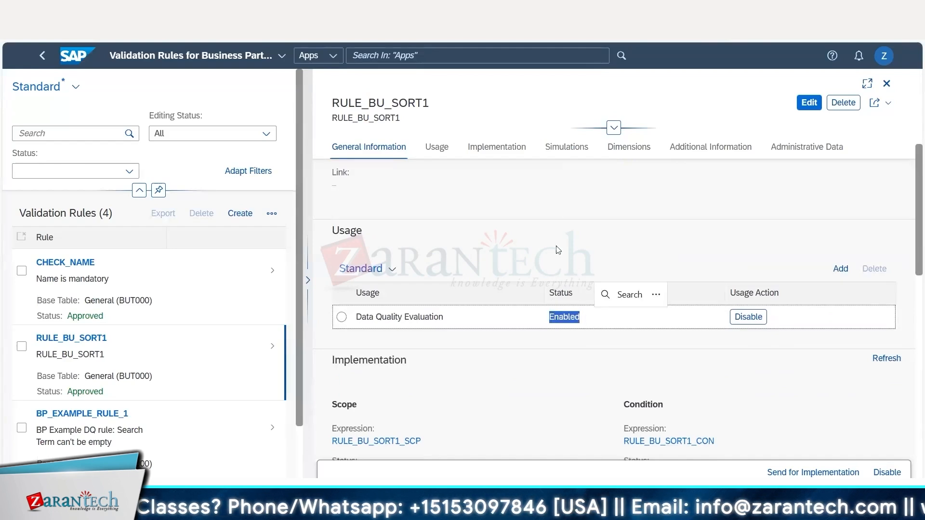
pyautogui.scroll(-4, 600, 269)
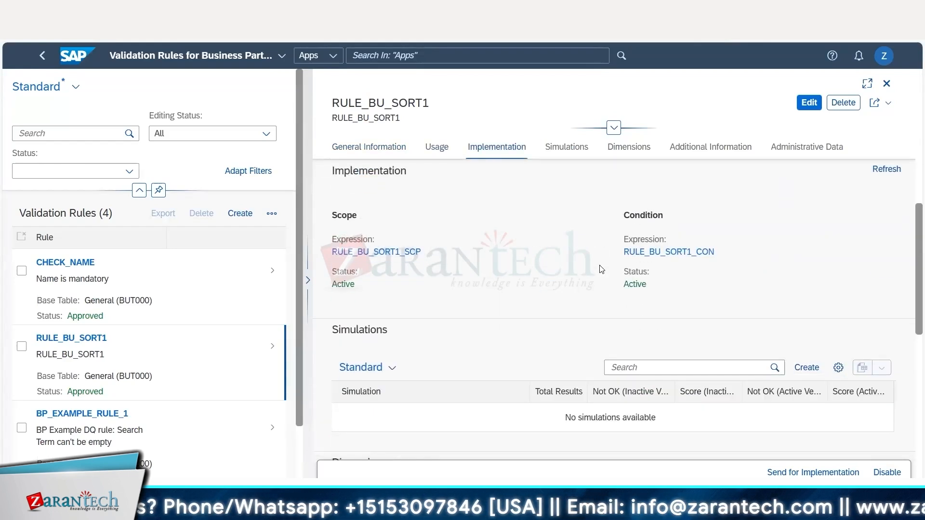
pyautogui.scroll(-3, 601, 269)
pyautogui.scroll(10, 602, 267)
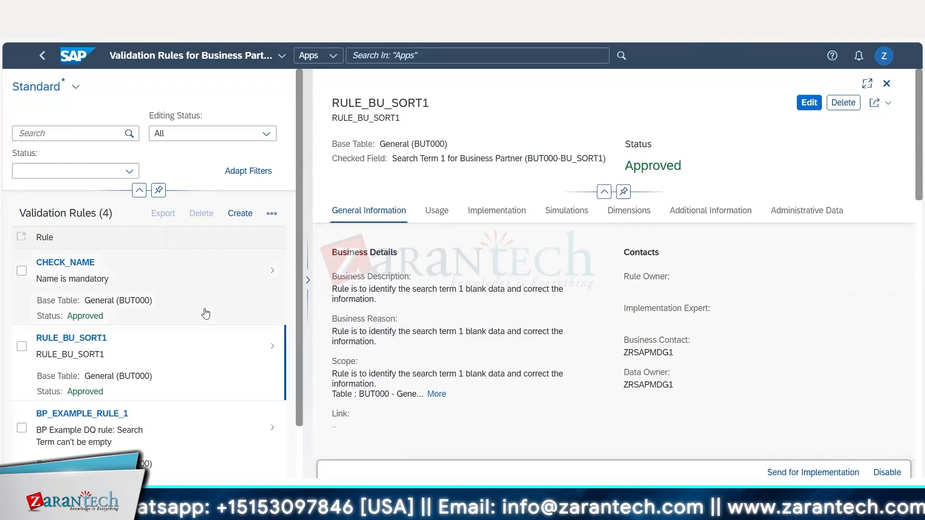
# Select the RULE_BU_SORT1 validation rule and create an export for it named RULE_BU_SORT1.
pyautogui.click(87, 394)
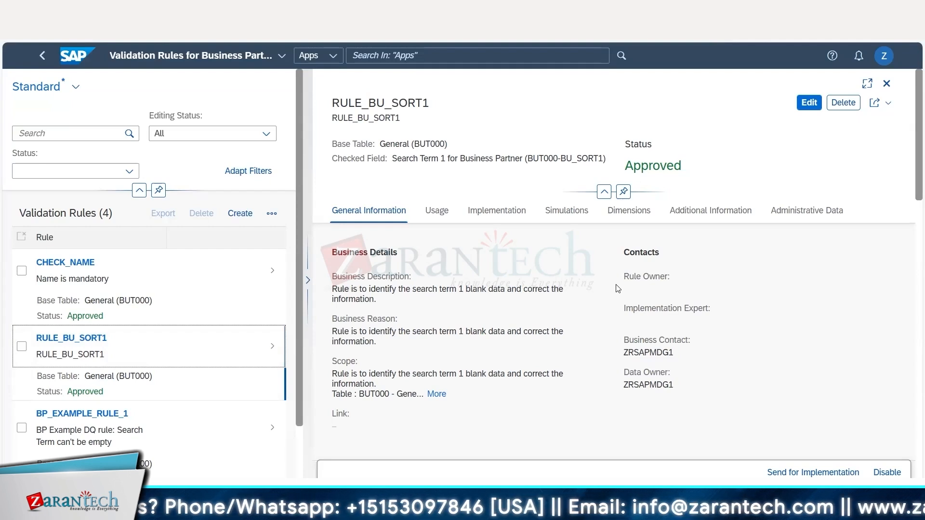
pyautogui.click(22, 346)
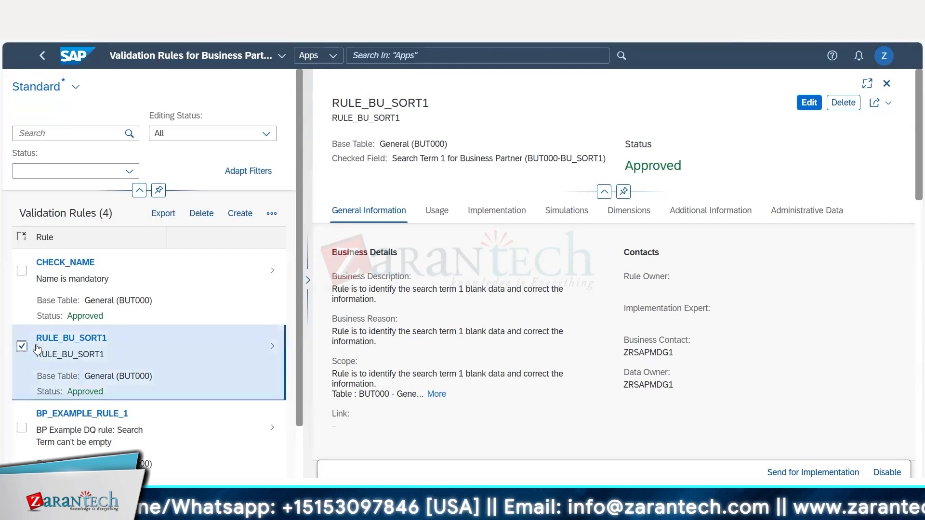
pyautogui.click(164, 215)
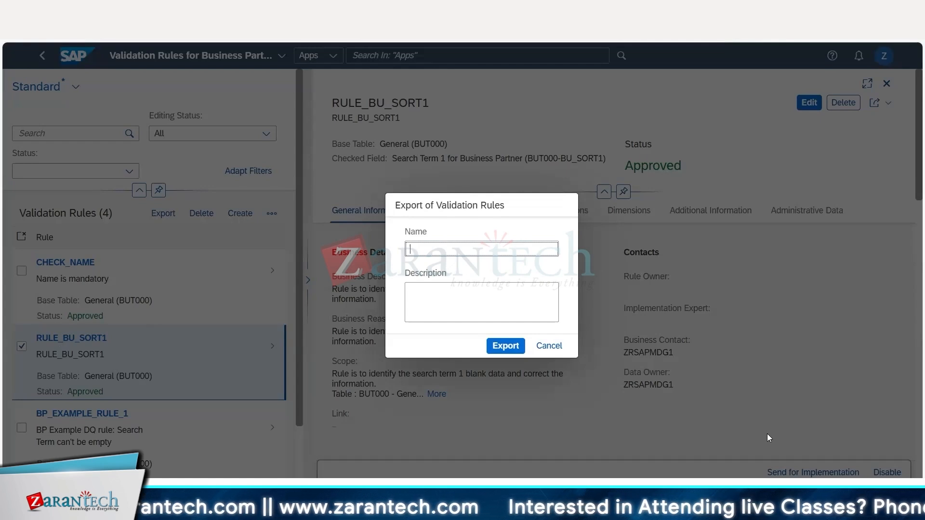
pyautogui.write('RULE_')
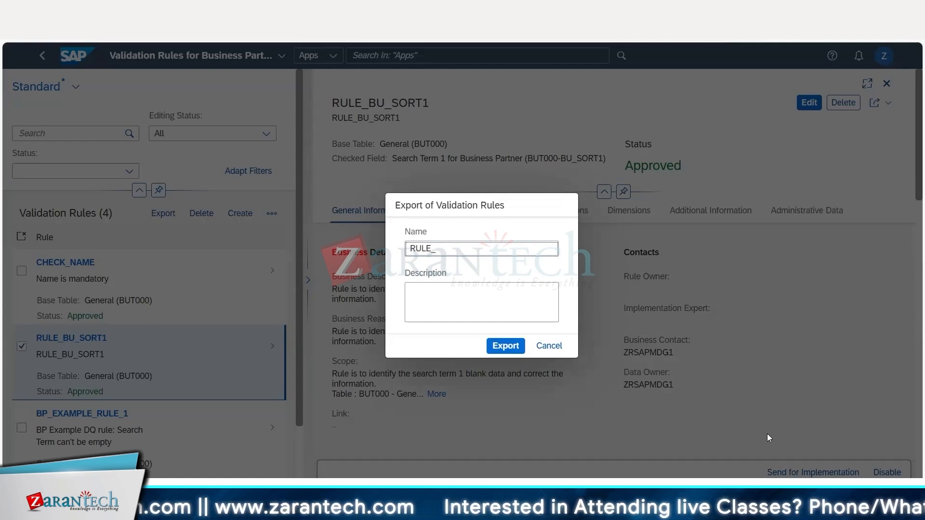
pyautogui.write('BU_SORT')
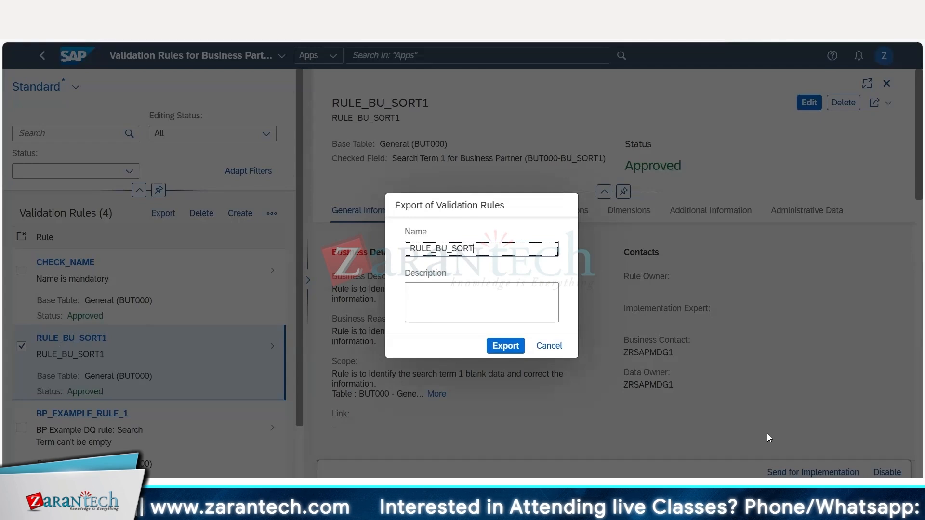
pyautogui.write('1')
pyautogui.press('Return')
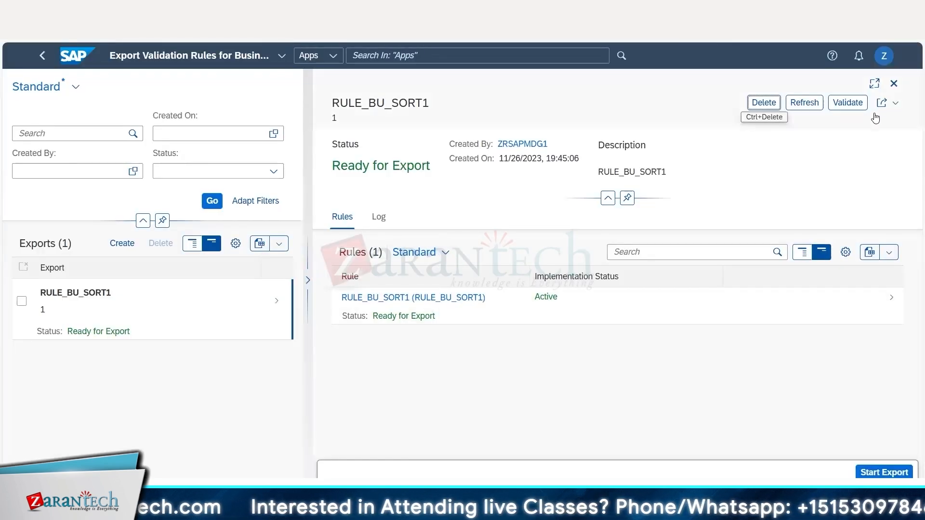
# Start the RULE_BU_SORT1 export, output the exports list to a spreadsheet for review, and return to the validation rules.
pyautogui.click(884, 104)
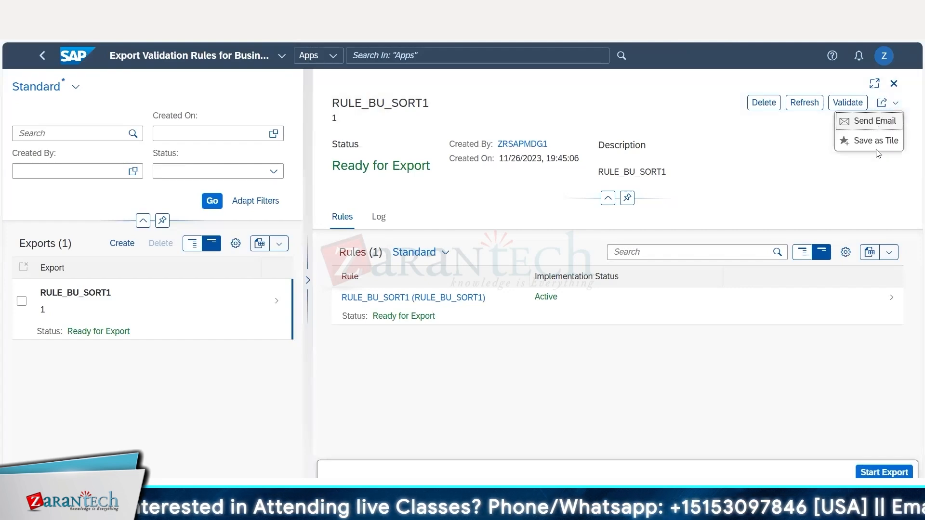
pyautogui.click(889, 474)
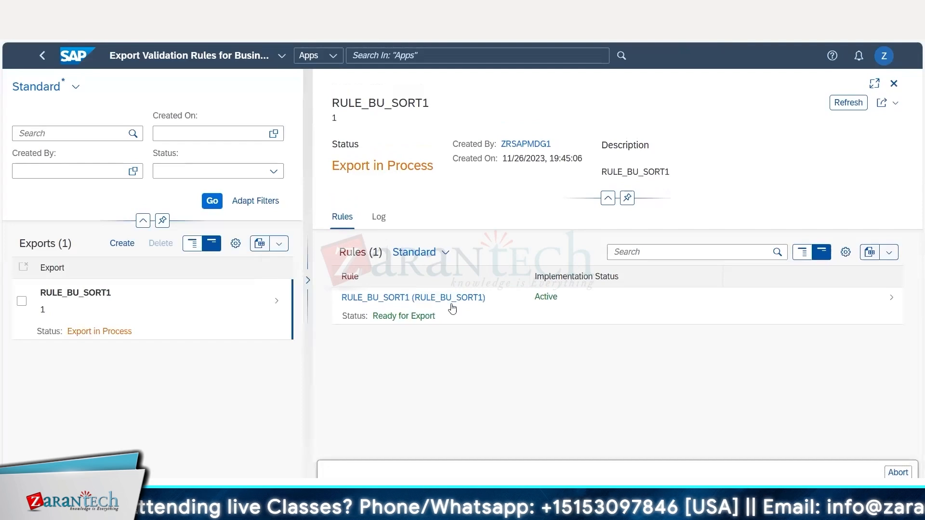
pyautogui.click(262, 251)
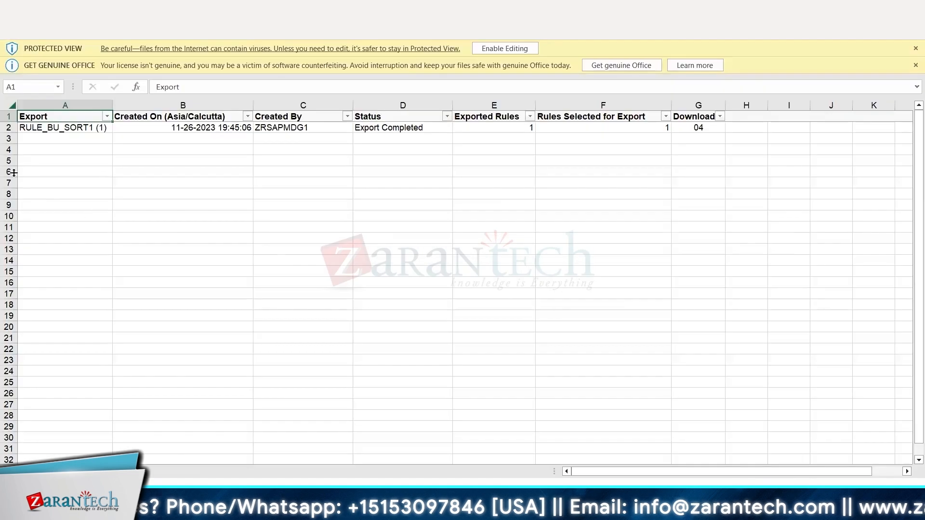
pyautogui.moveTo(47, 142); pyautogui.dragTo(511, 140)
pyautogui.click(683, 158)
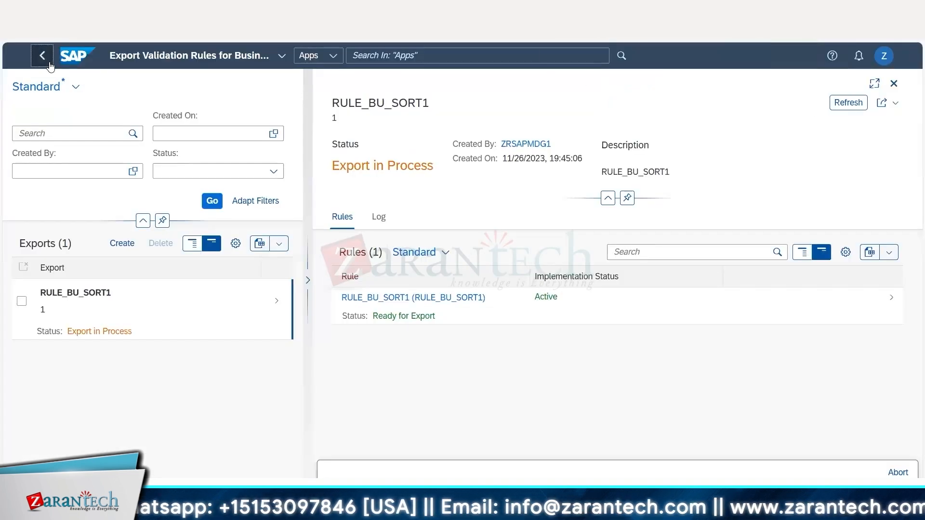
pyautogui.click(49, 62)
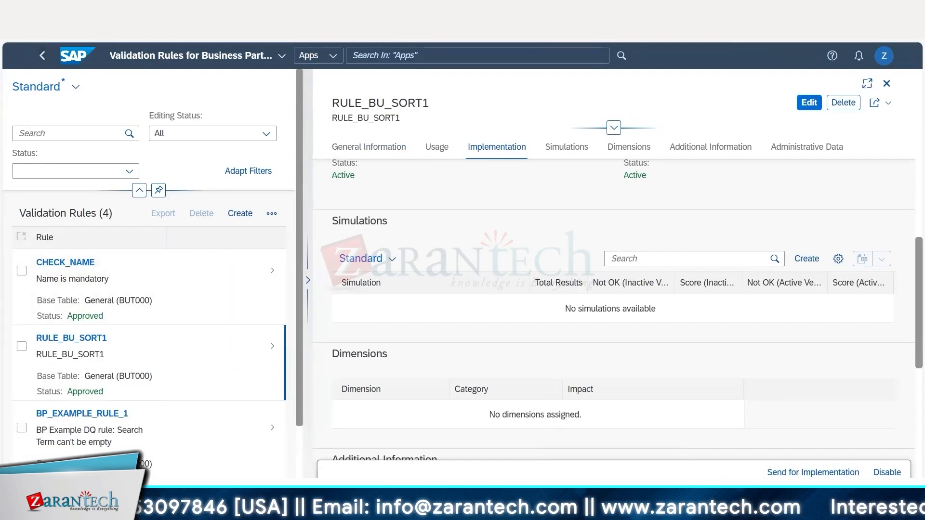
# Switch to the Excel notes and make the Create Rule entry in cell B339 bold.
pyautogui.click(196, 274)
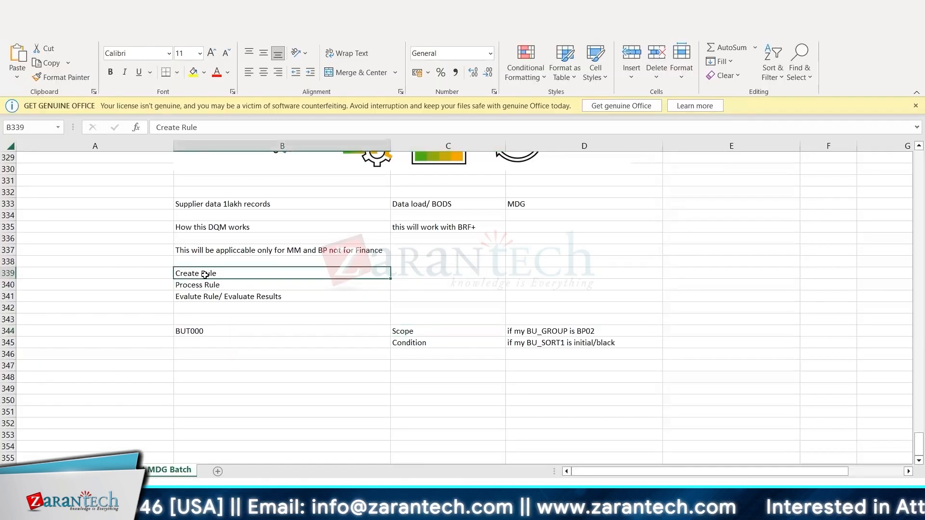
pyautogui.hotkey('ctrl', 'b')
pyautogui.press('Down')
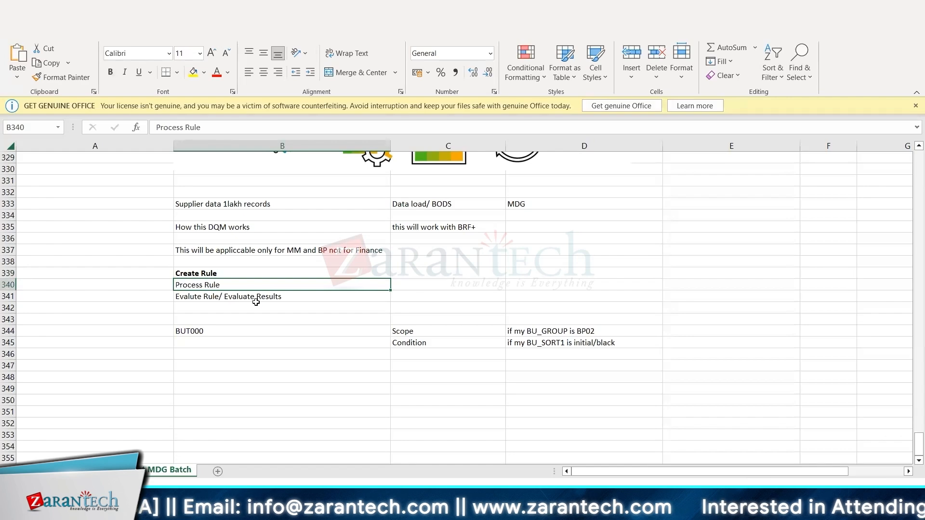
pyautogui.click(210, 296)
pyautogui.click(211, 286)
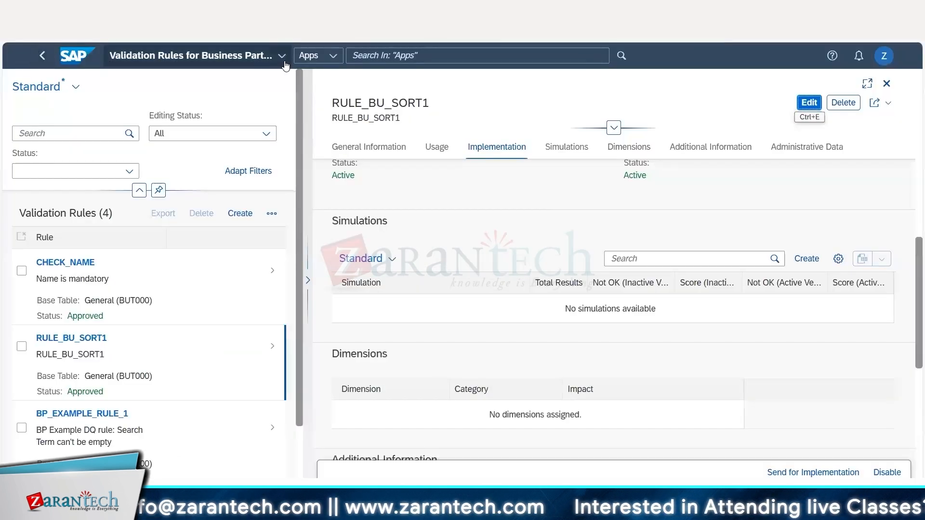
# Switch back to SAP and examine the Data Quality Evaluation overview and the Validation Rules list for business partners.
pyautogui.click(282, 56)
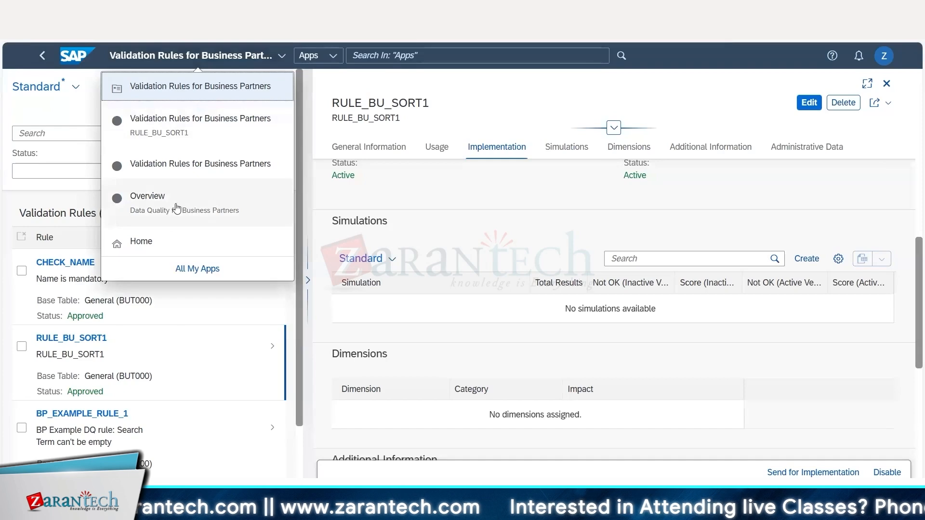
pyautogui.click(172, 212)
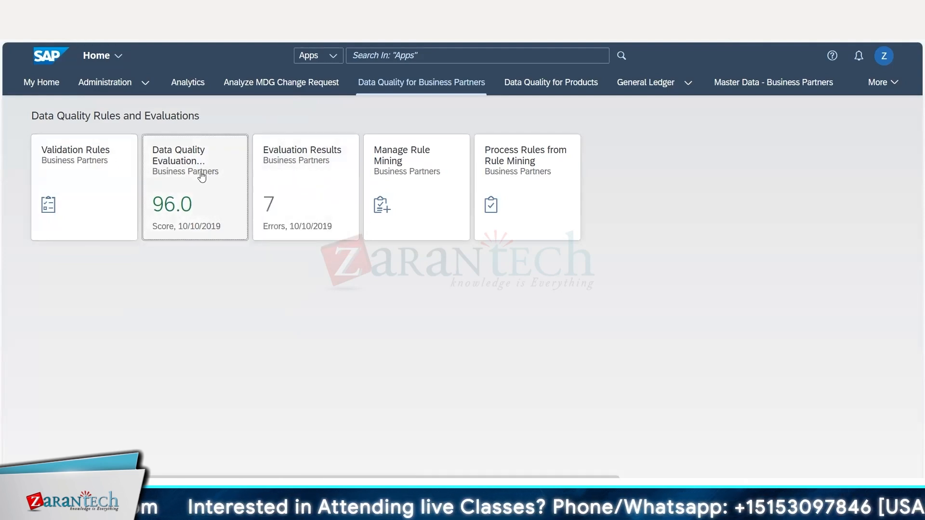
pyautogui.click(197, 199)
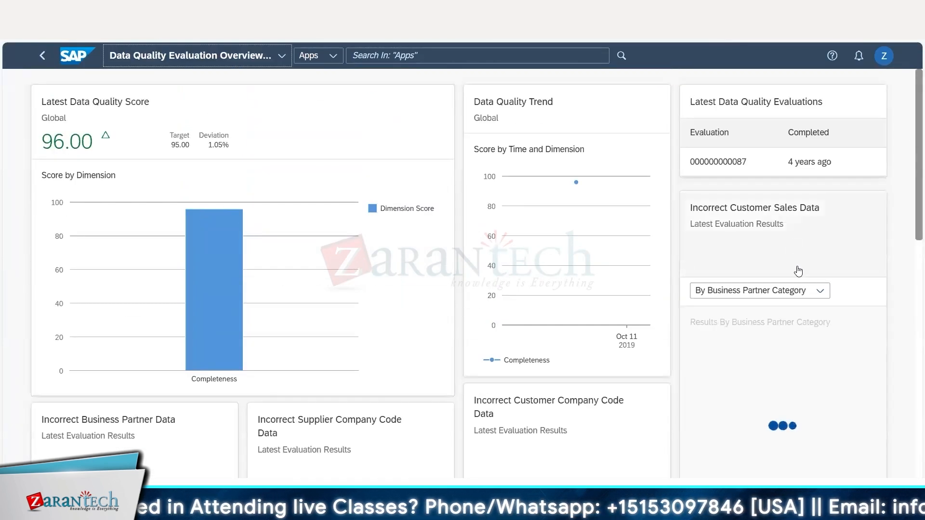
pyautogui.click(811, 294)
pyautogui.click(825, 311)
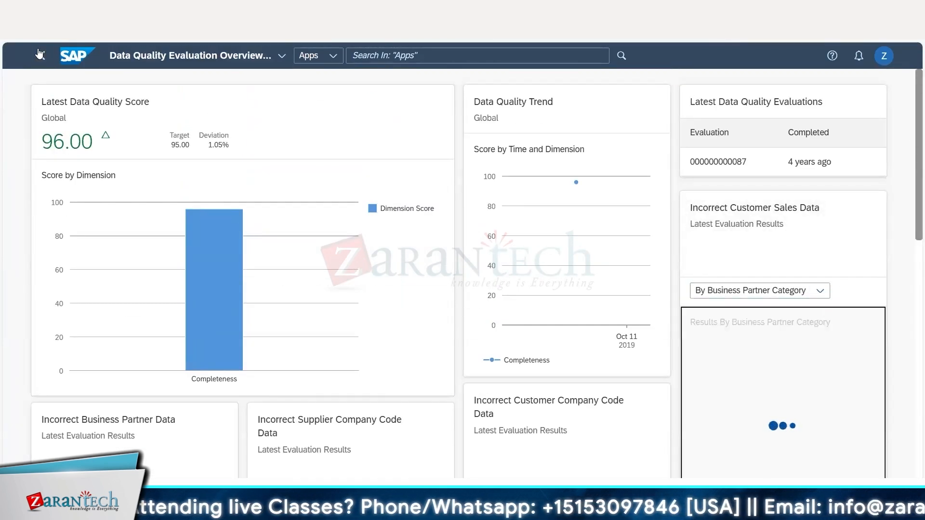
pyautogui.click(43, 56)
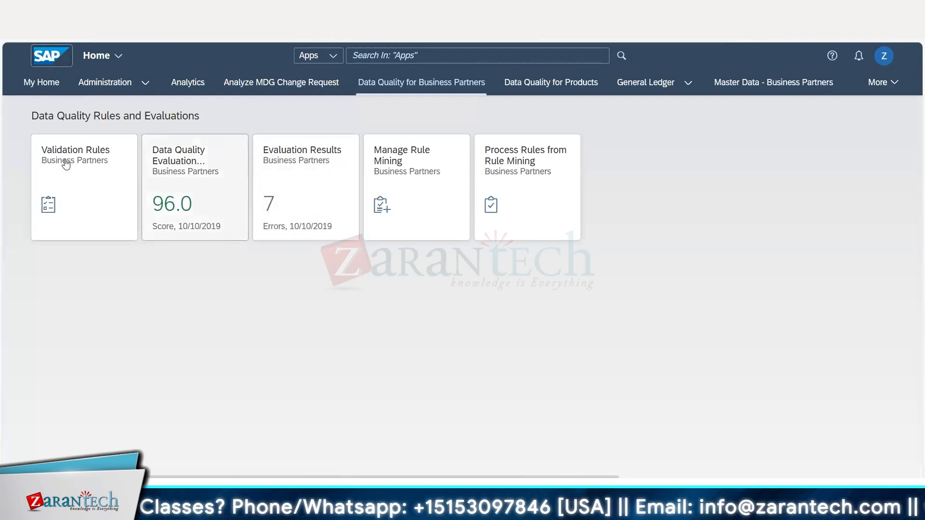
pyautogui.click(101, 166)
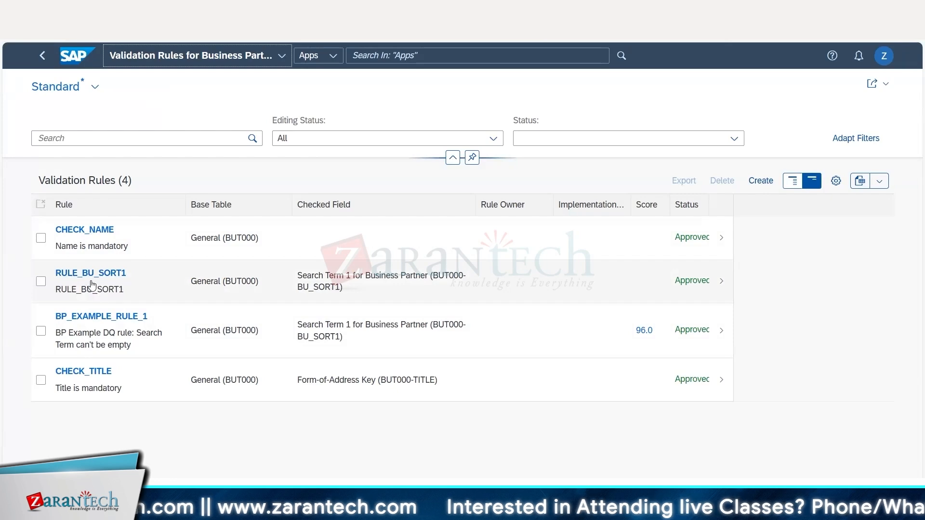
pyautogui.click(43, 56)
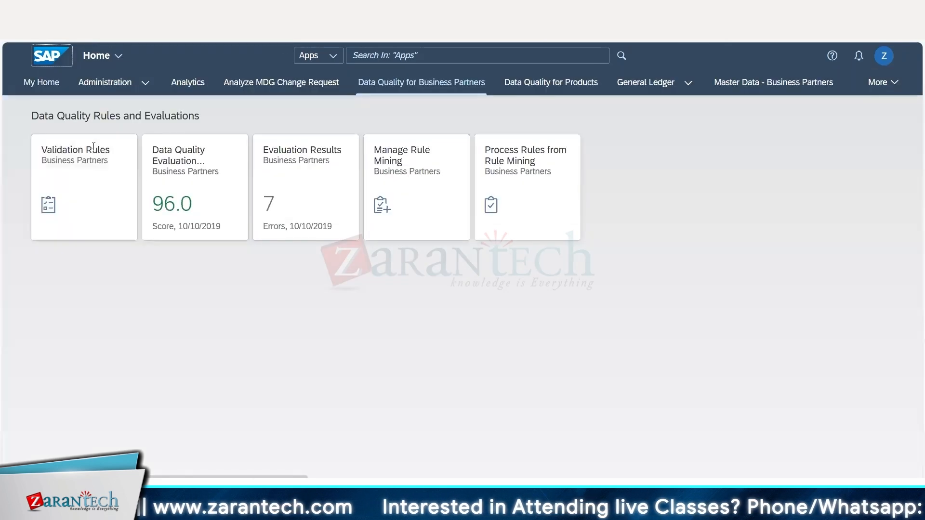
# Open Evaluation Results for business partners and compare the items with OK and Not OK outcomes.
pyautogui.click(300, 172)
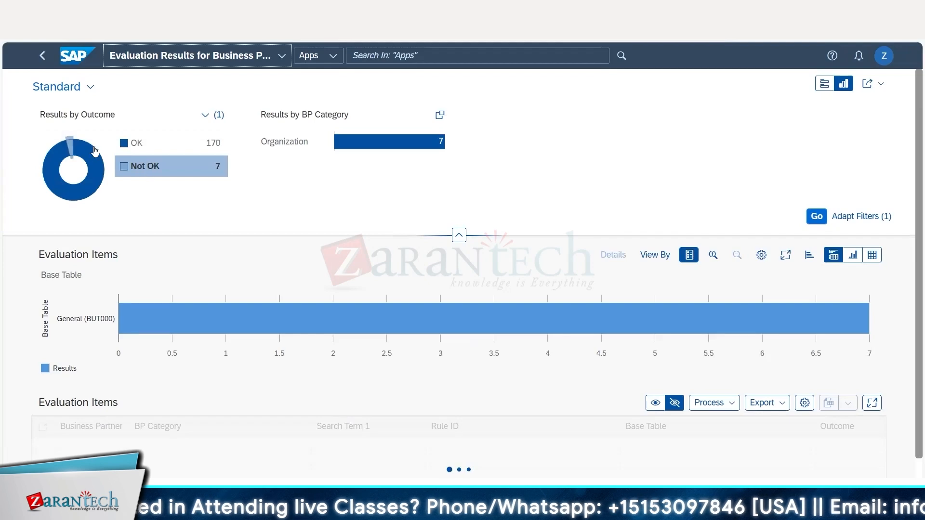
pyautogui.click(137, 145)
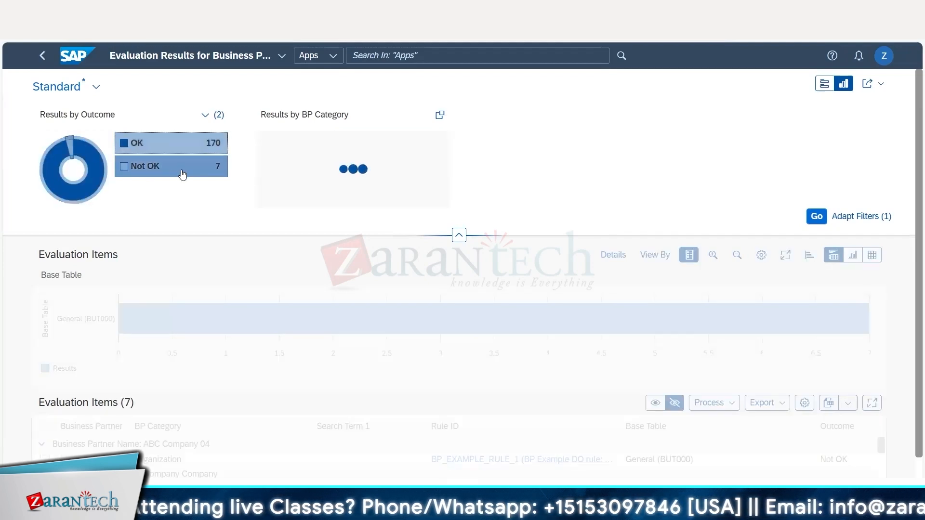
pyautogui.click(157, 173)
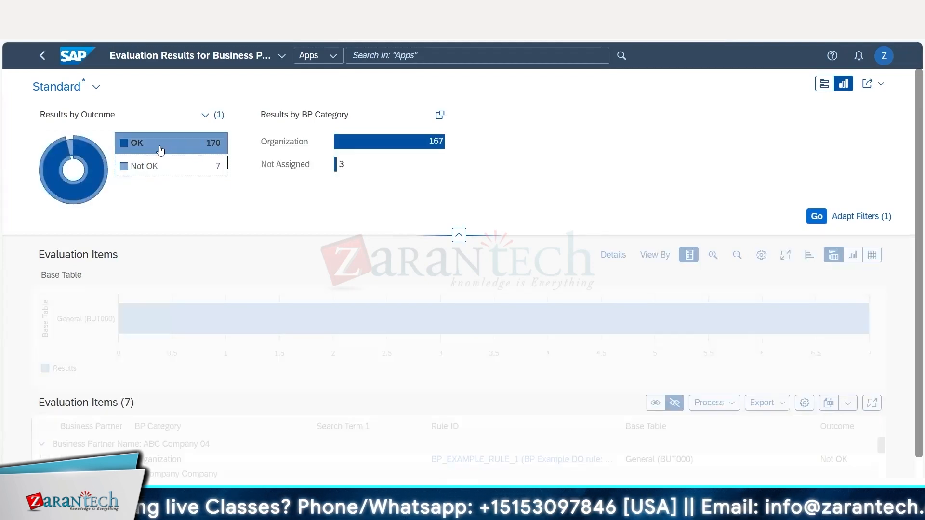
pyautogui.scroll(-1, 294, 260)
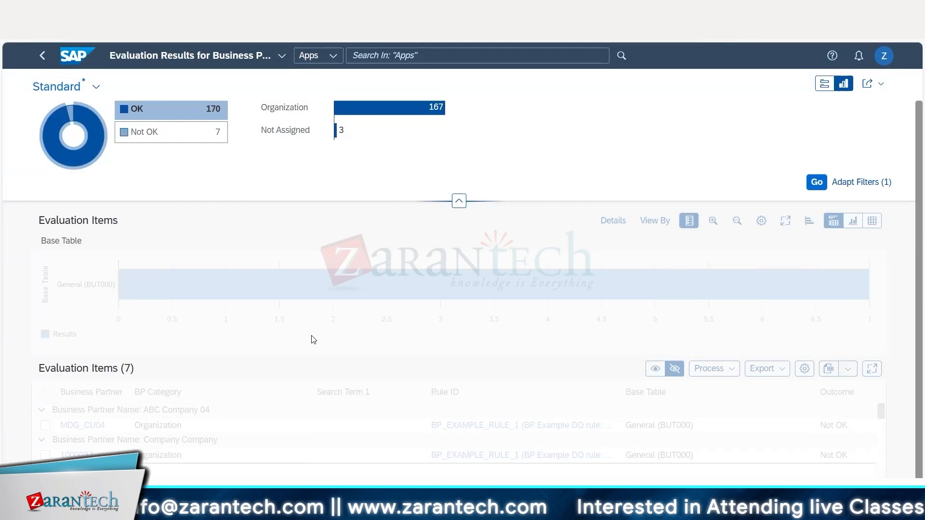
pyautogui.click(144, 131)
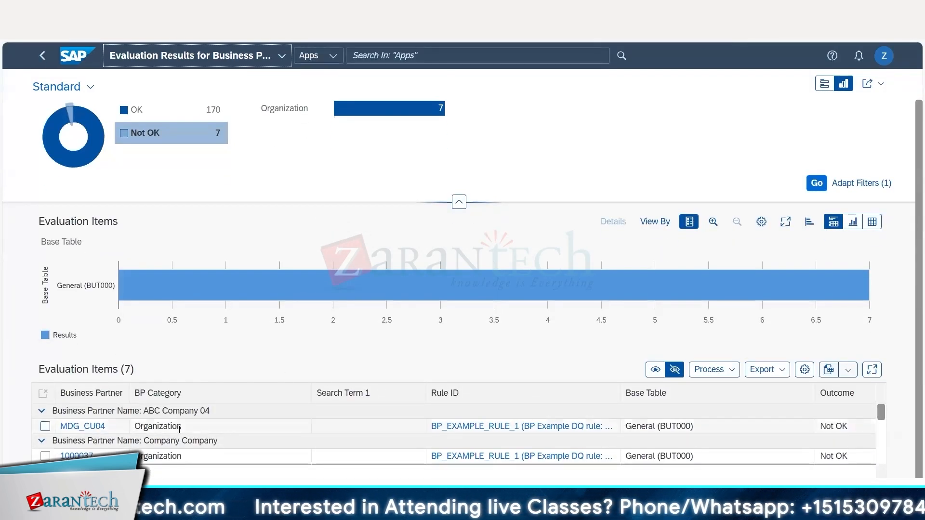
# Select the ABC Company 04 evaluation item and examine the selected, all and spreadsheet export options.
pyautogui.click(44, 426)
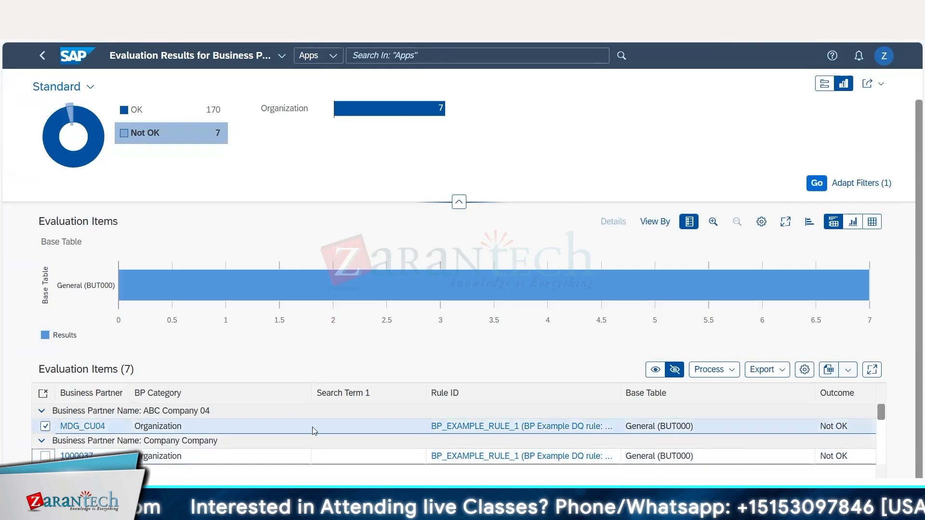
pyautogui.click(778, 375)
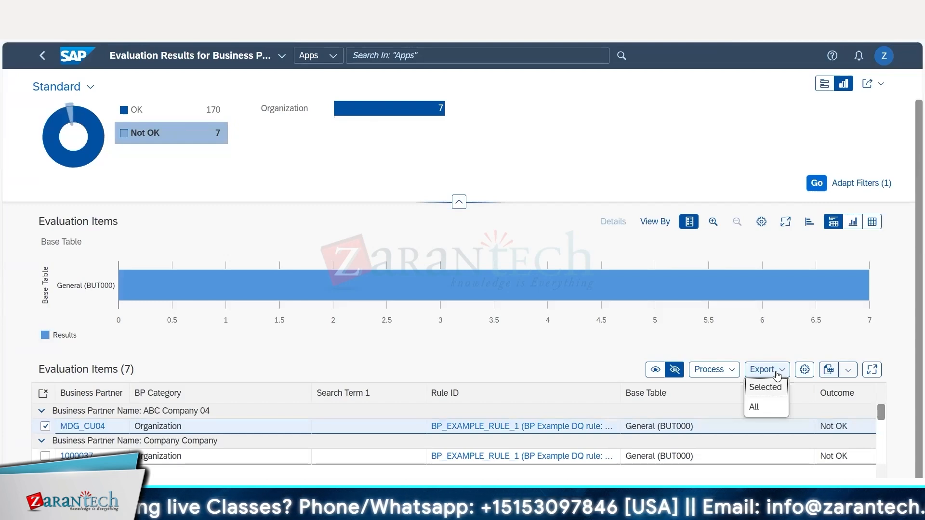
pyautogui.click(771, 347)
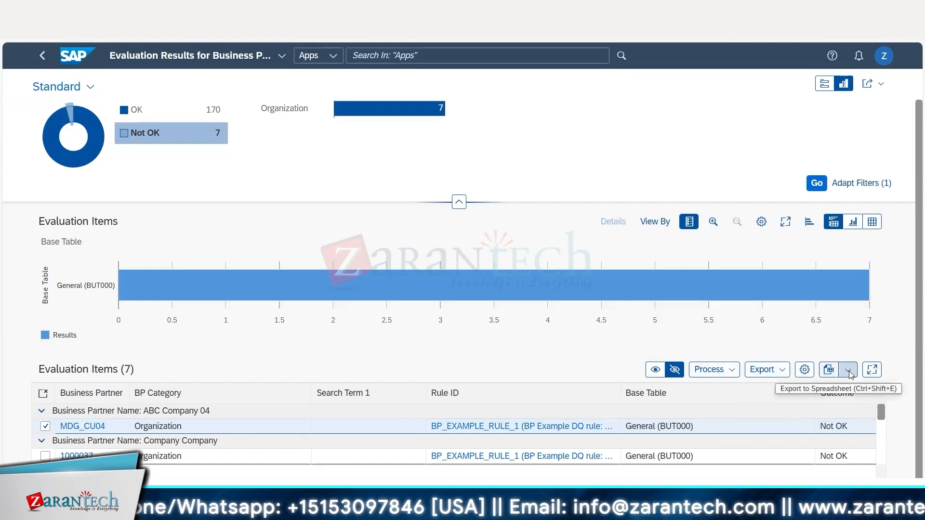
pyautogui.click(792, 388)
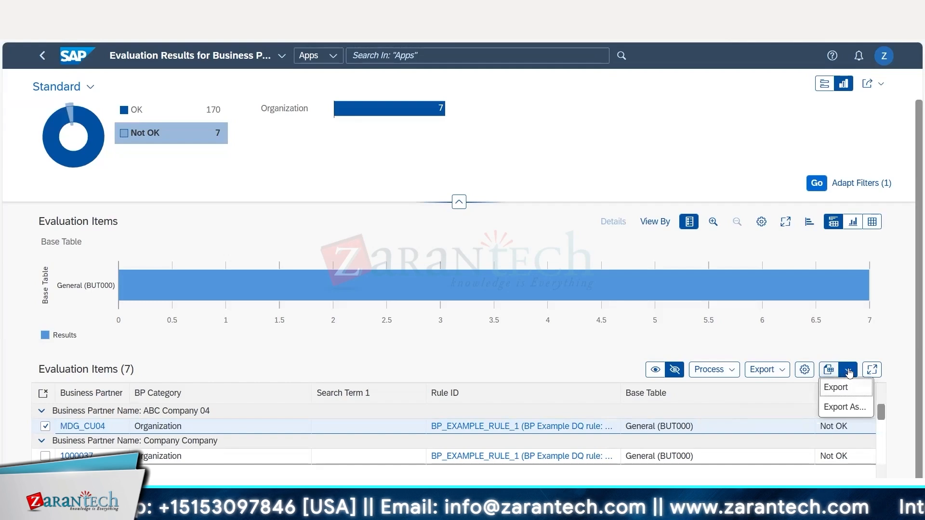
pyautogui.click(837, 391)
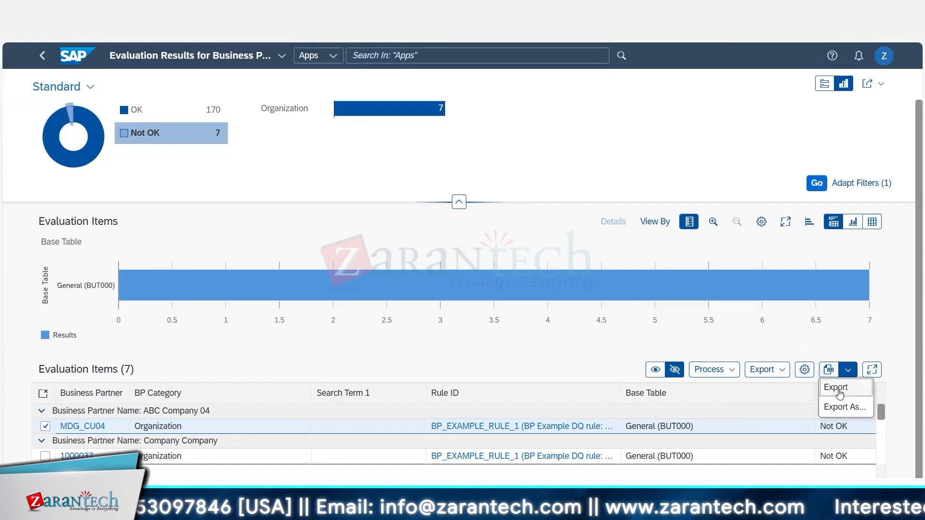
pyautogui.click(780, 373)
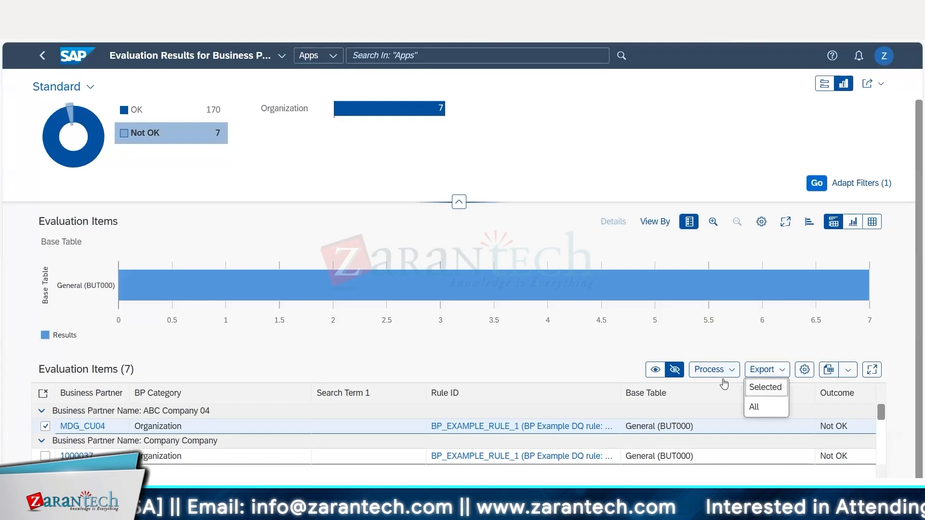
# Open mass processing for the Not OK evaluation items of the business partners.
pyautogui.click(715, 374)
pyautogui.click(720, 376)
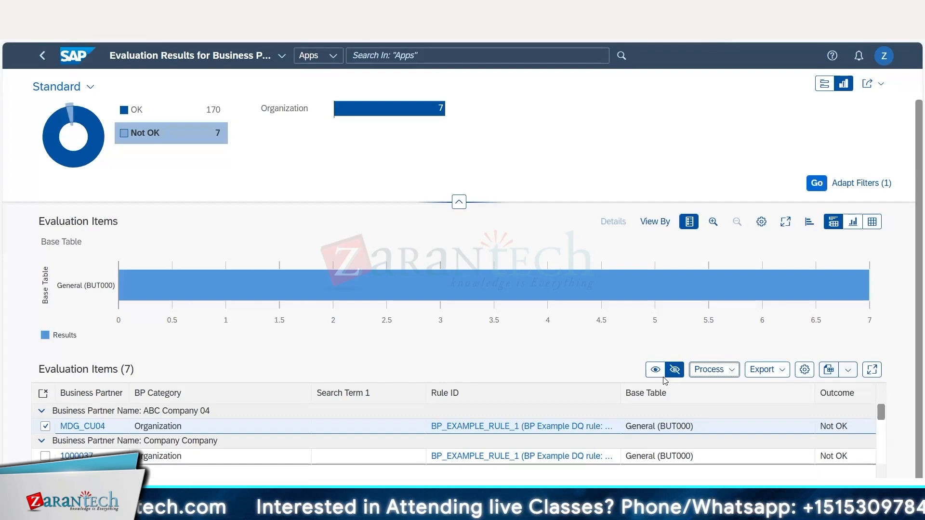
pyautogui.click(710, 370)
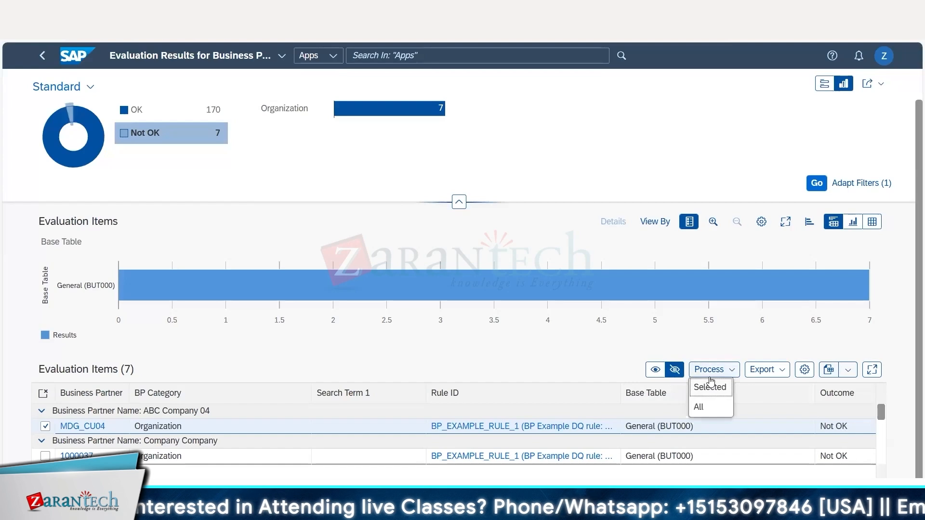
pyautogui.click(710, 387)
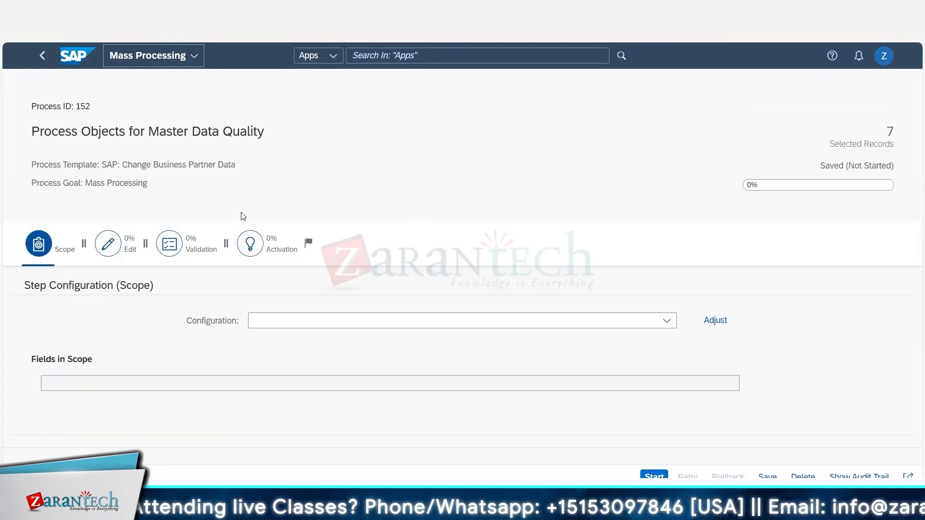
# Start the mass process with a Custom scope configuration containing the fields Search Term 1 (BUT000-BU_SORT1) and Search Term 2 (BUT000-BU_SORT2).
pyautogui.click(669, 321)
pyautogui.click(315, 343)
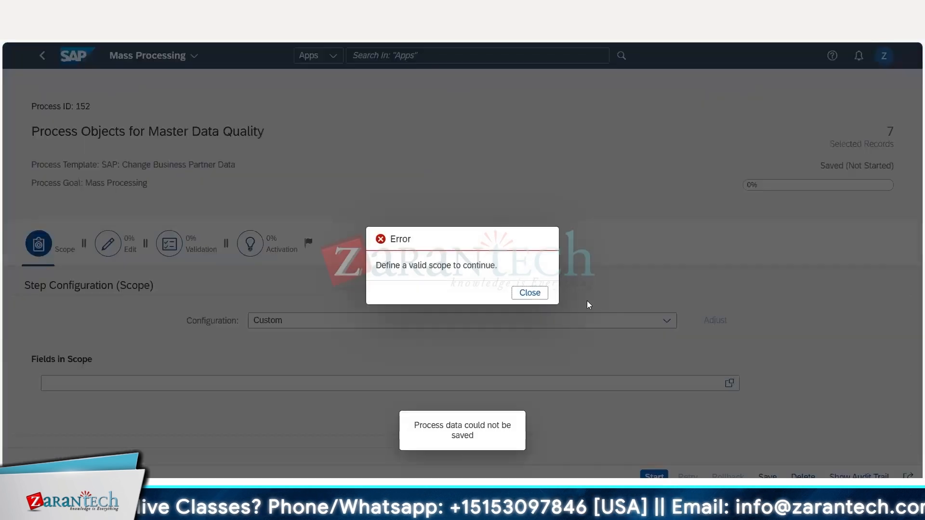
pyautogui.click(528, 292)
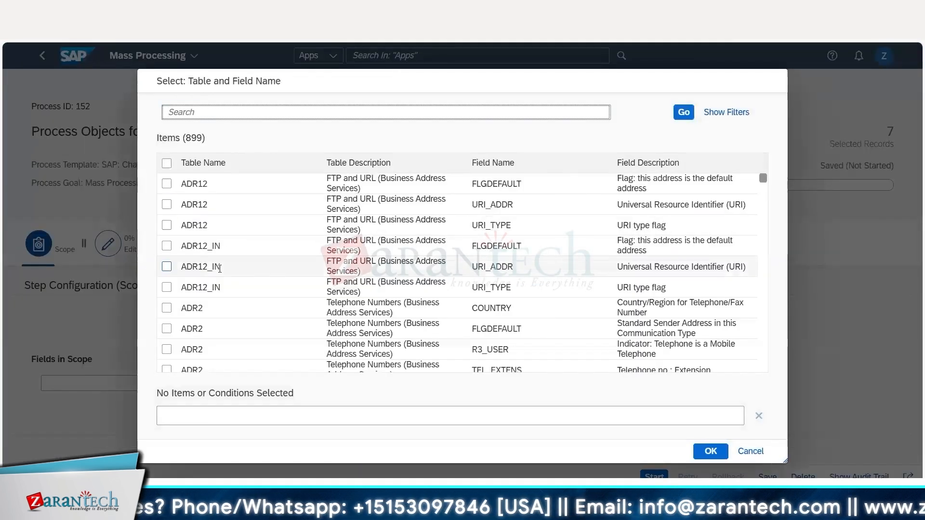
pyautogui.scroll(-2, 220, 268)
pyautogui.scroll(1, 222, 271)
pyautogui.scroll(1, 222, 271)
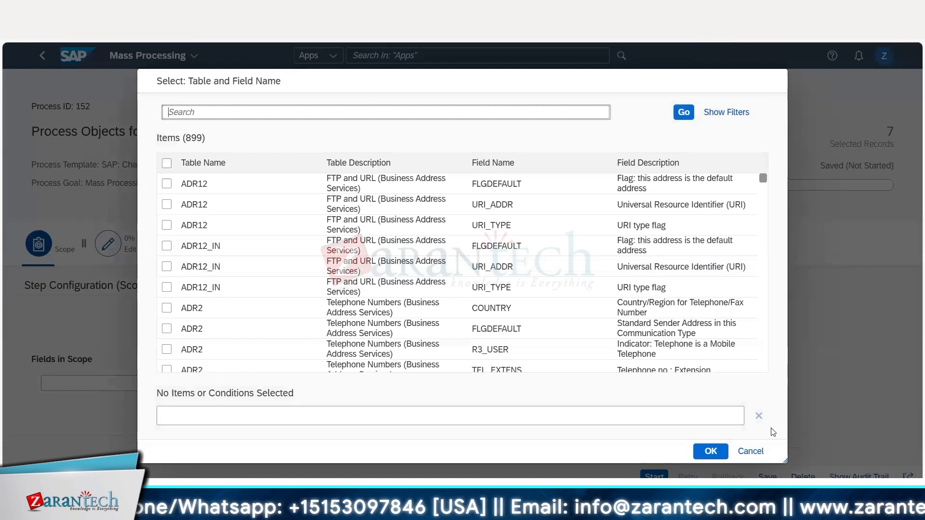
pyautogui.click(279, 114)
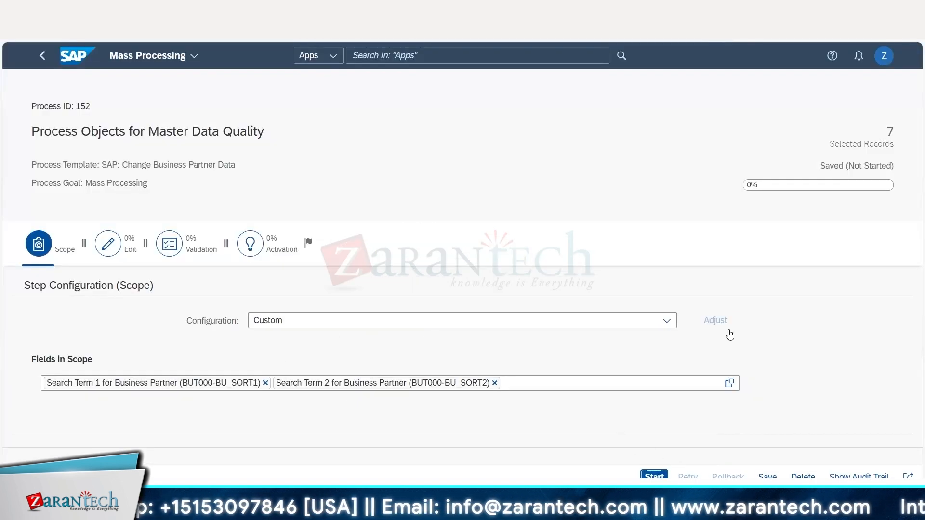
pyautogui.click(653, 476)
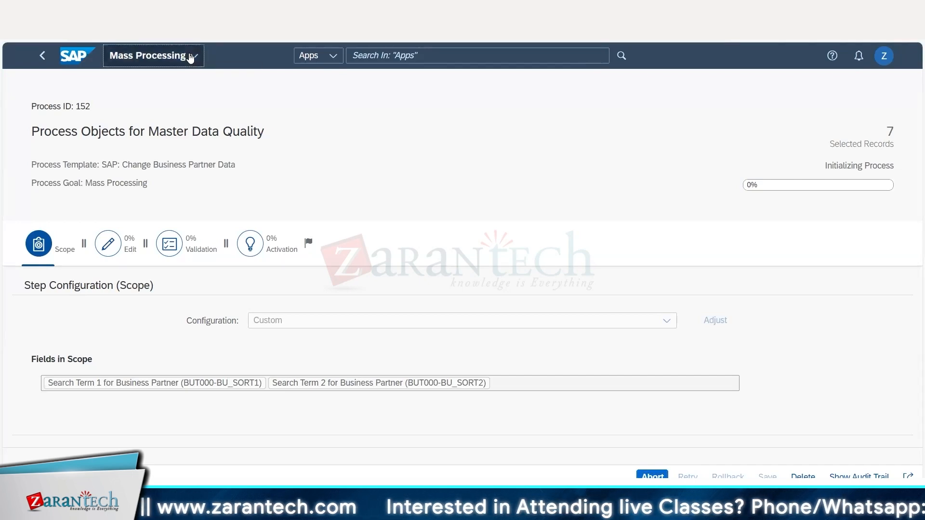
# Return to the home page and view the Data Quality for Business Partners apps.
pyautogui.click(190, 58)
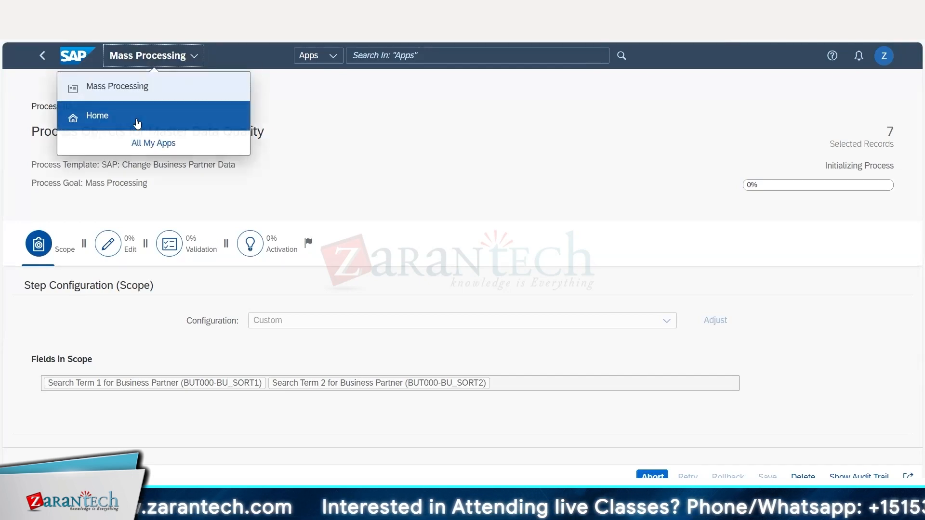
pyautogui.click(137, 123)
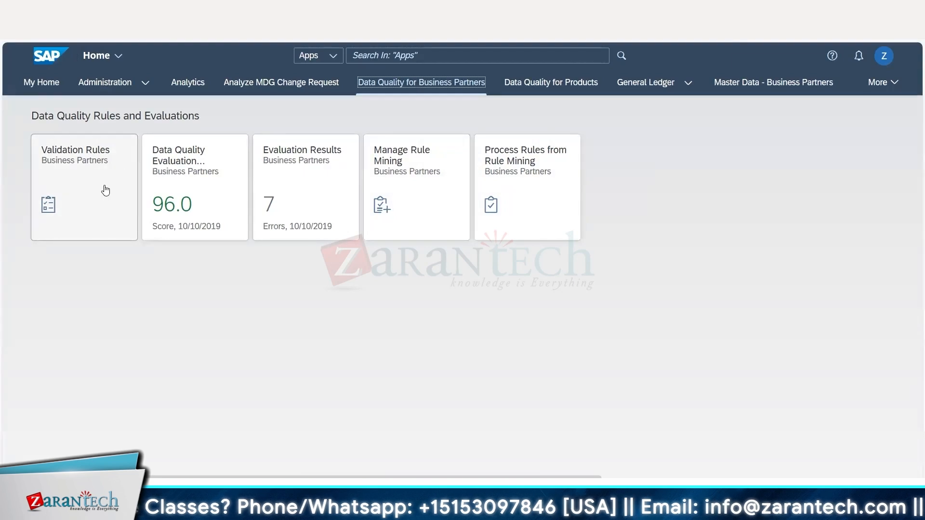
# Switch to the Excel notes and make the Process Rule and Evalute Rule/ Evaluate Results entries in cells B340 and B341 bold.
pyautogui.click(493, 469)
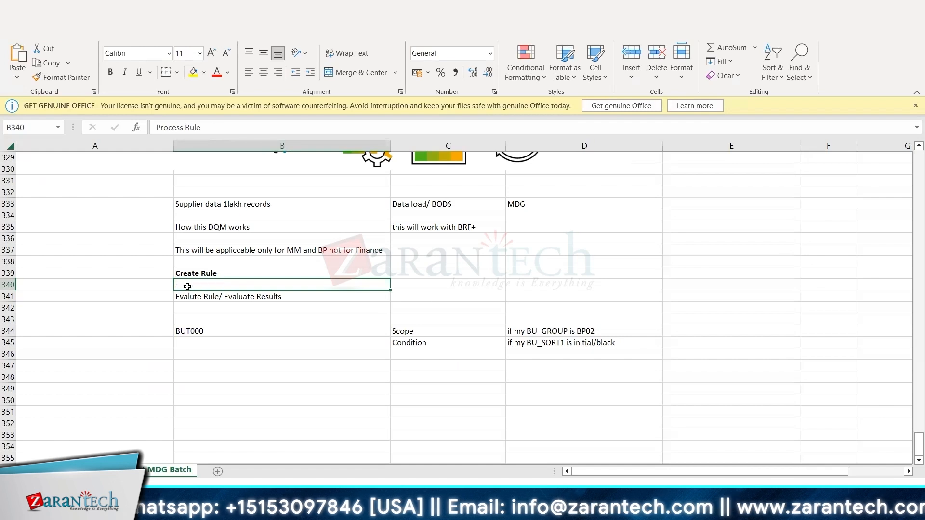
pyautogui.write('RULE_BU_SORT1')
pyautogui.hotkey('ctrl', 'z')
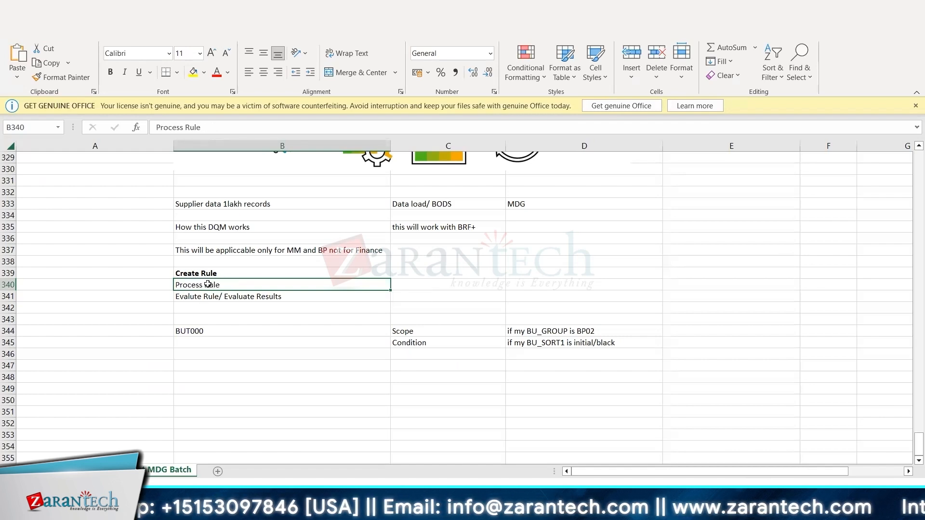
pyautogui.hotkey('ctrl', 'b')
pyautogui.click(203, 296)
pyautogui.hotkey('ctrl', 'b')
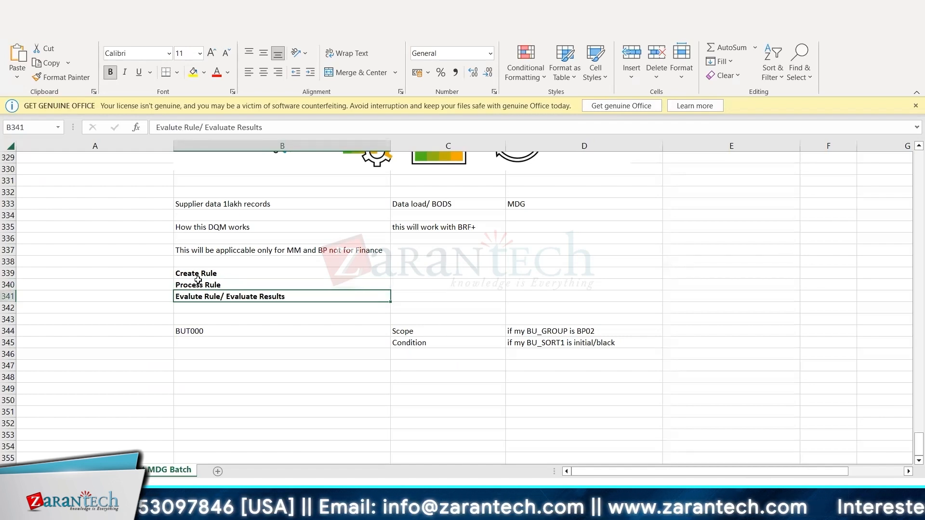
pyautogui.moveTo(177, 273); pyautogui.dragTo(245, 296)
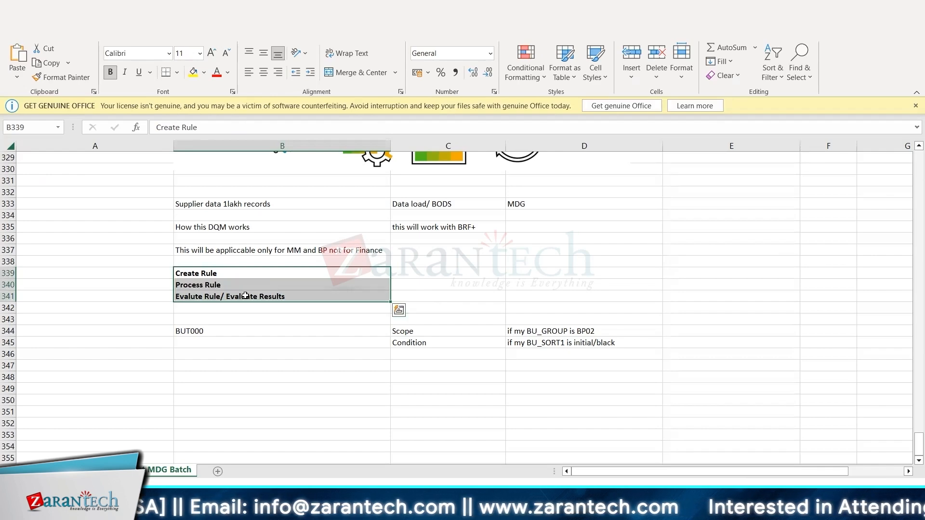
pyautogui.click(212, 299)
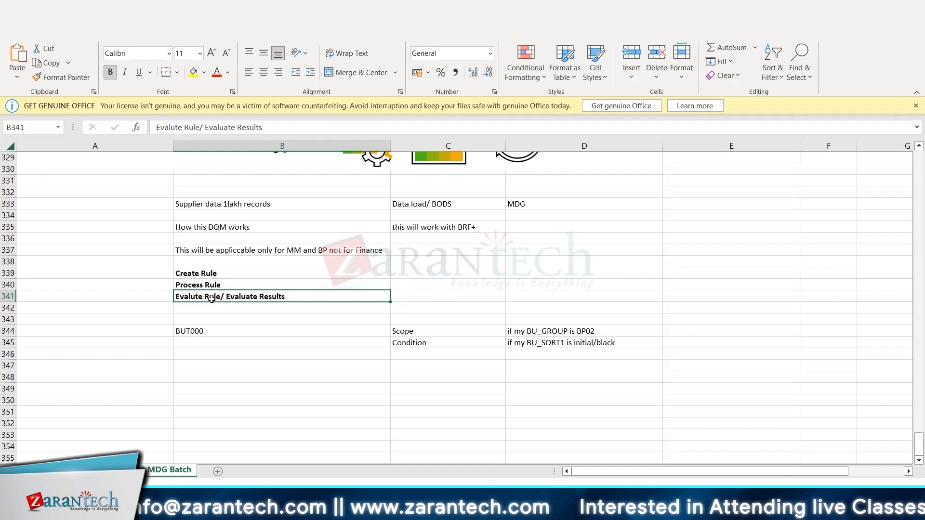